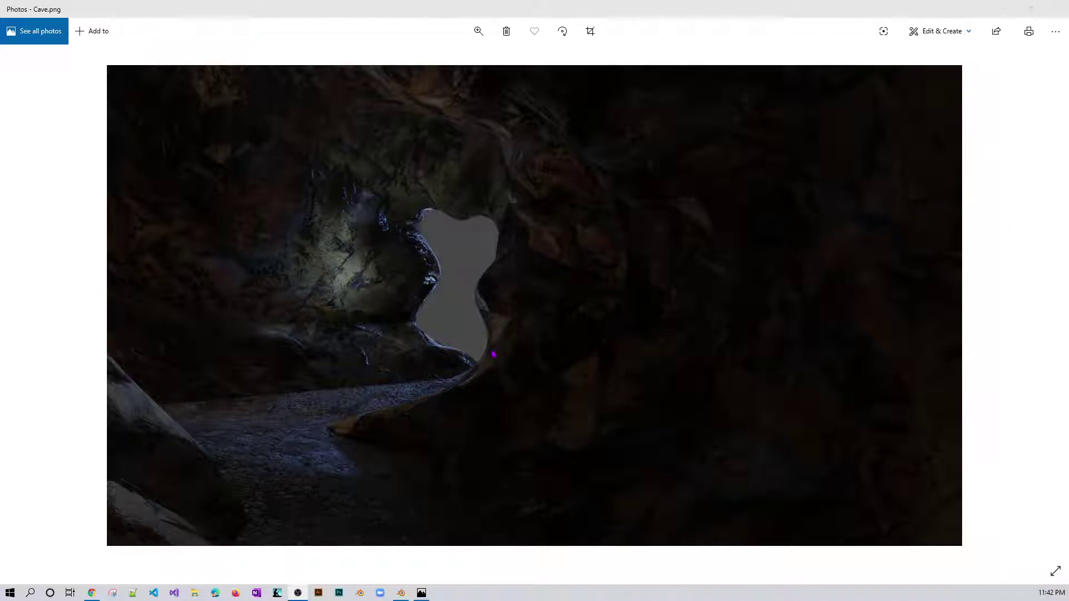
Examine the Cave.png reference render, close it and switch to Blender
{"action": "key", "text": "Right"}
{"action": "key", "text": "Left"}
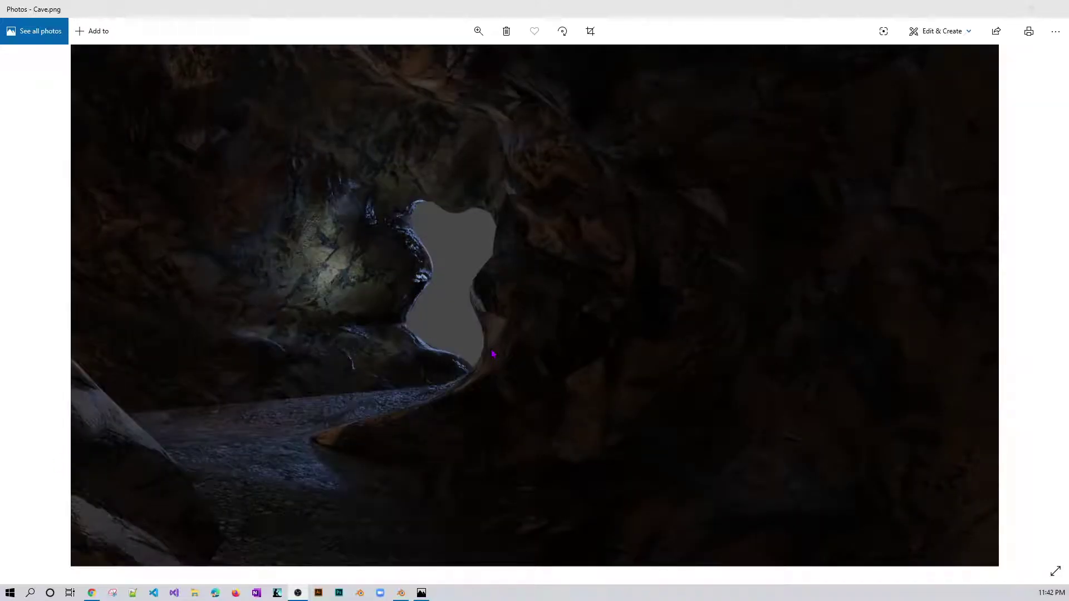
{"action": "left_click", "coordinate": [492, 352]}
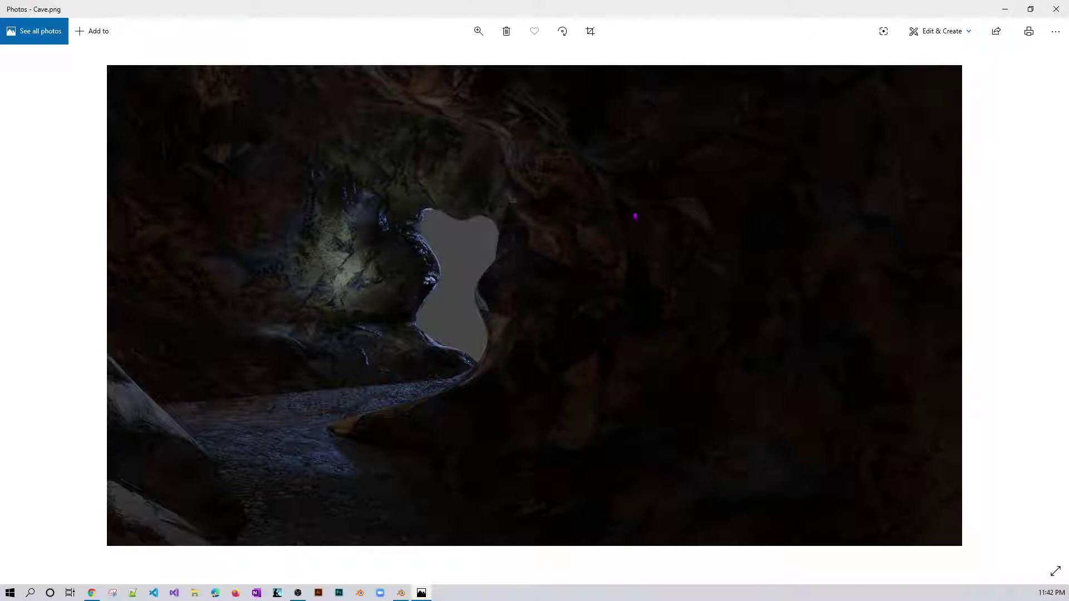
{"action": "left_click", "coordinate": [1049, 13]}
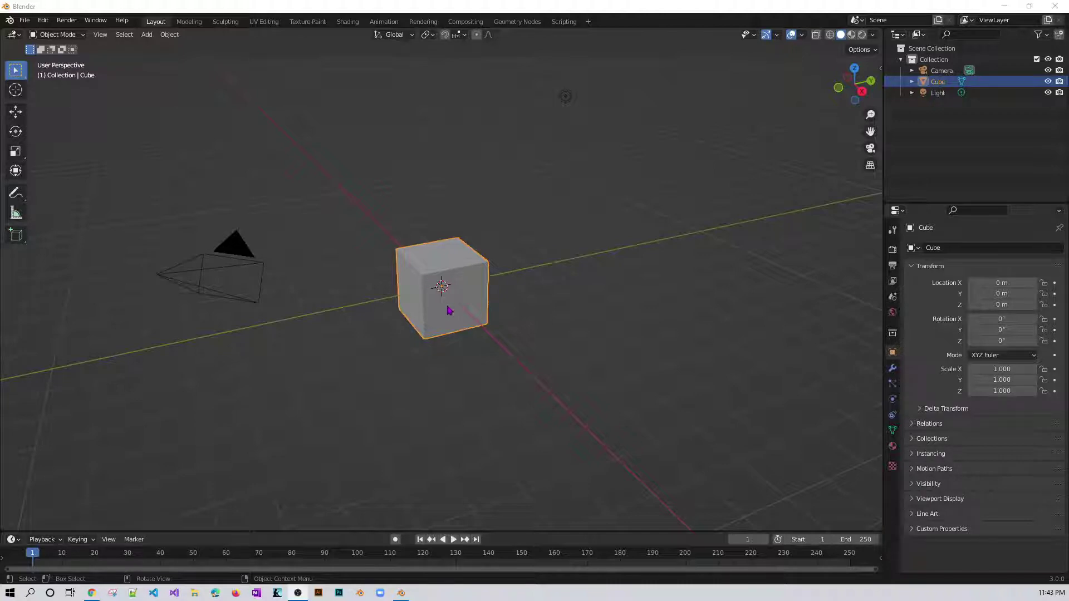
Delete the default cube and add a mesh cylinder at the origin
{"action": "key", "text": "Delete"}
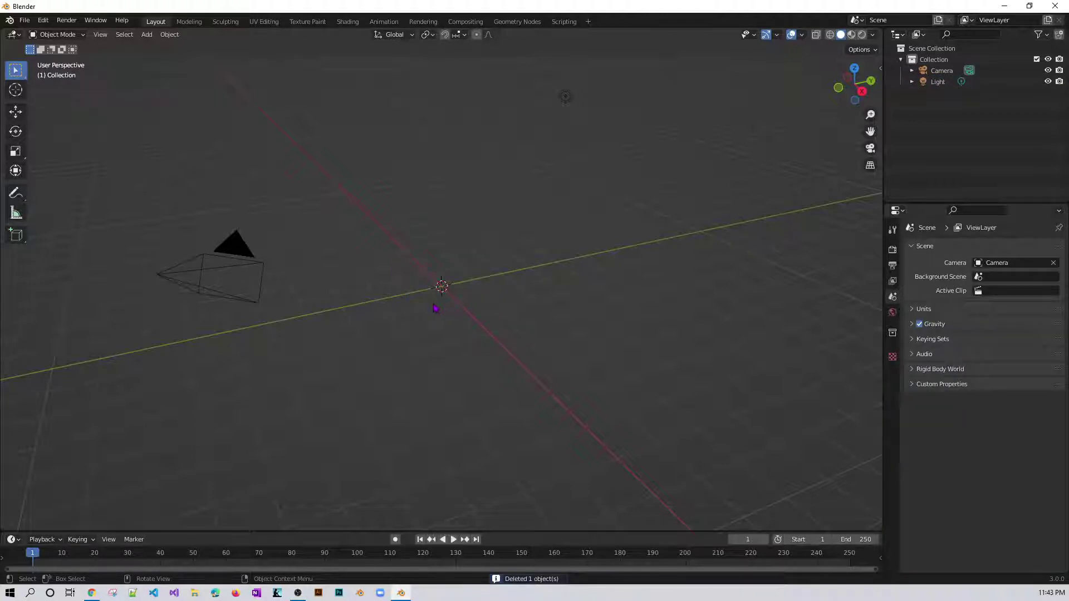
{"action": "key", "text": "shift+a"}
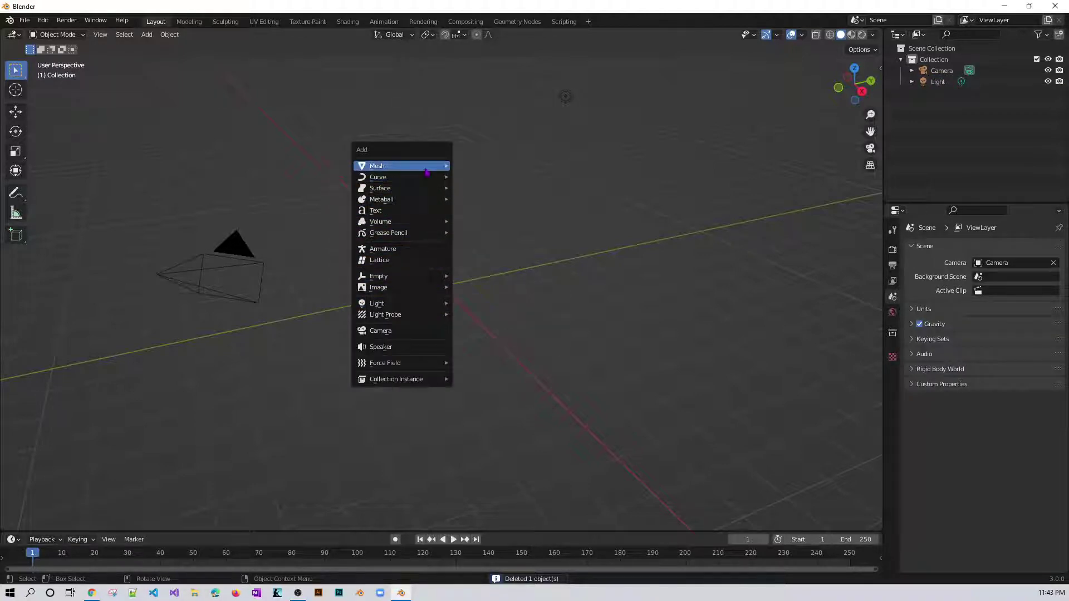
{"action": "mouse_move", "coordinate": [427, 167]}
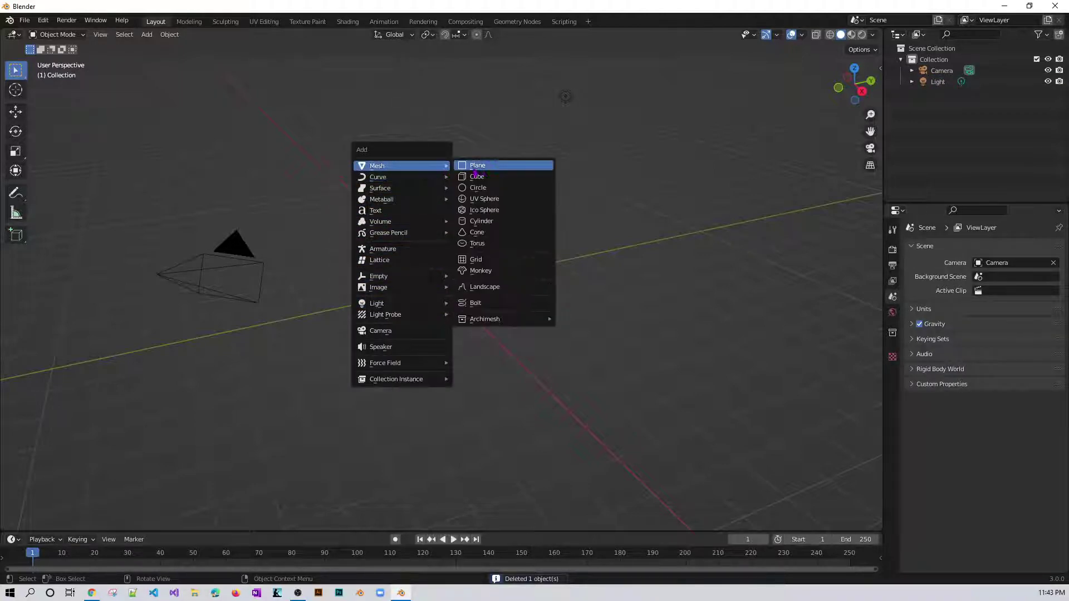
{"action": "left_click", "coordinate": [484, 222]}
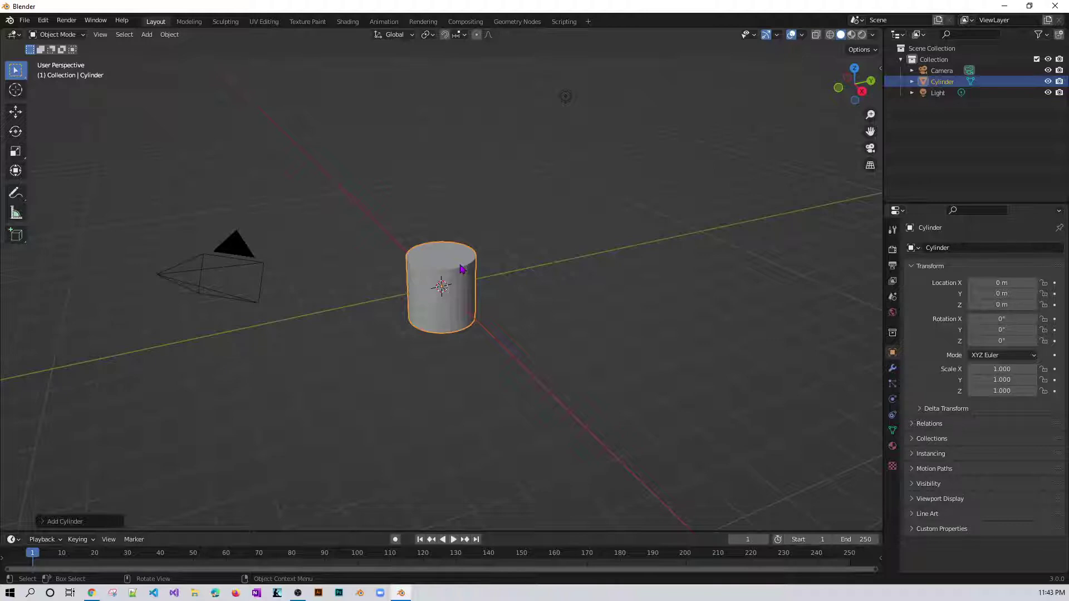
Enable the Screencast Keys display in the 3D viewport and hide the sidebar again
{"action": "left_click", "coordinate": [602, 285]}
{"action": "key", "text": "n"}
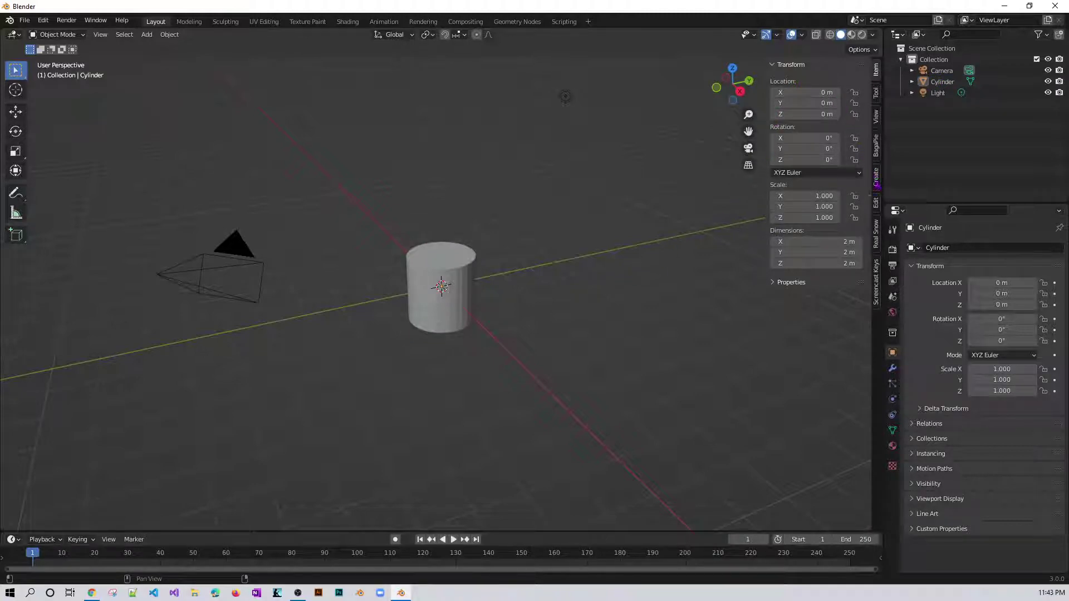
{"action": "left_click", "coordinate": [875, 263]}
{"action": "left_click", "coordinate": [779, 64]}
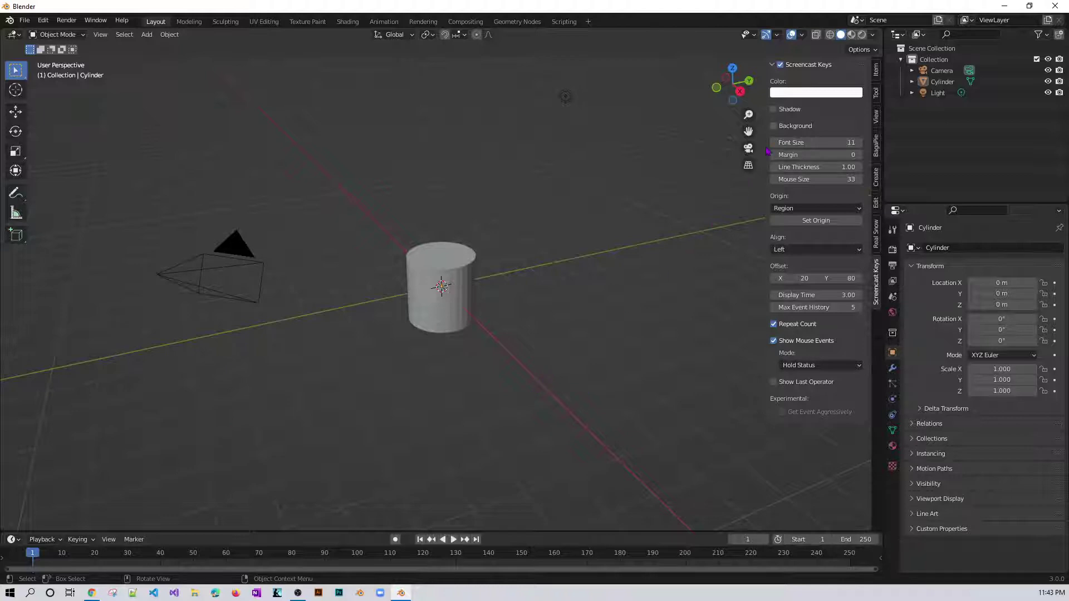
{"action": "key", "text": "n"}
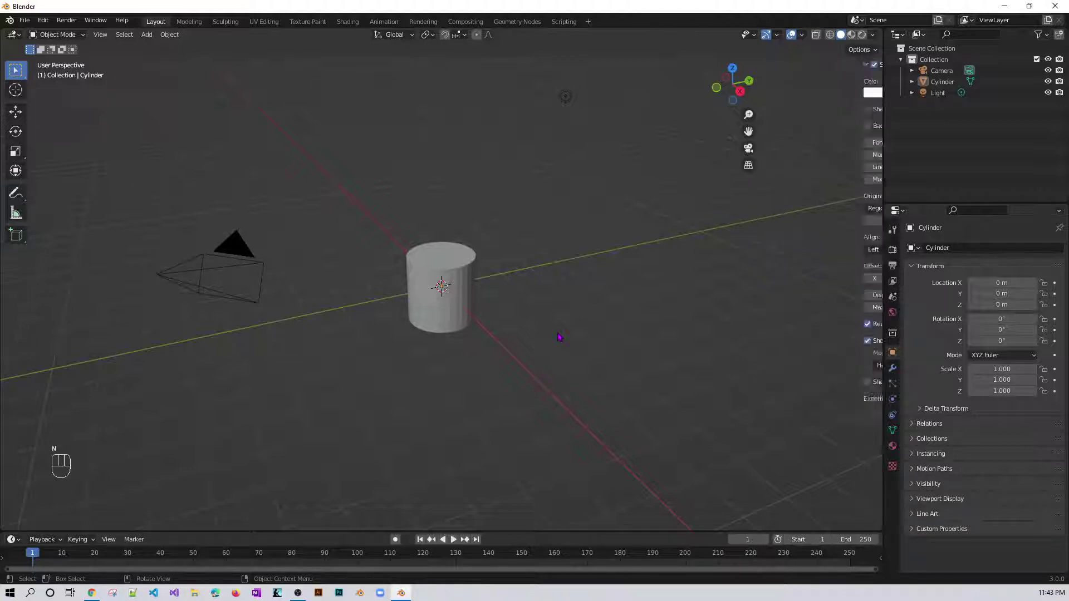
Rotate the cylinder 90° about the global X axis so it lies horizontally
{"action": "left_click", "coordinate": [449, 313]}
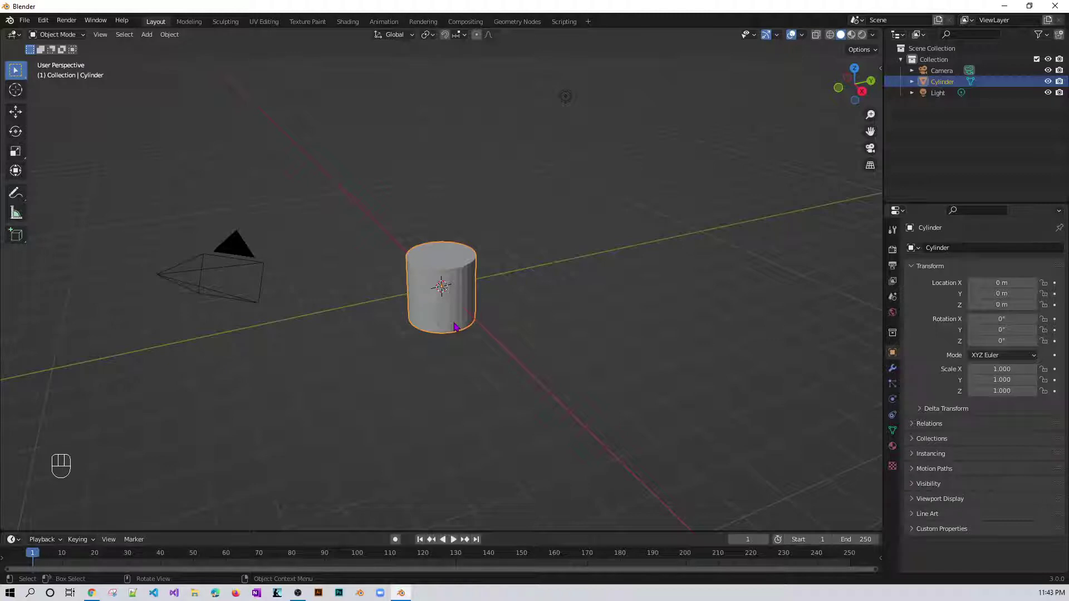
{"action": "type", "text": "rx"}
{"action": "type", "text": "90"}
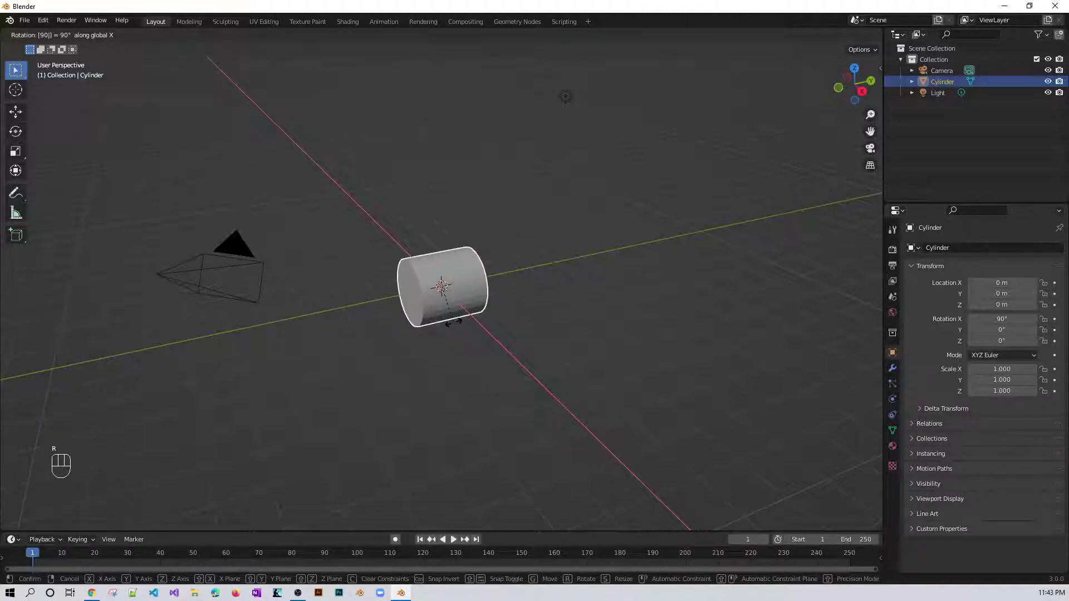
{"action": "key", "text": "Return"}
{"action": "middle_click_drag", "start_coordinate": [379, 350], "coordinate": [428, 360]}
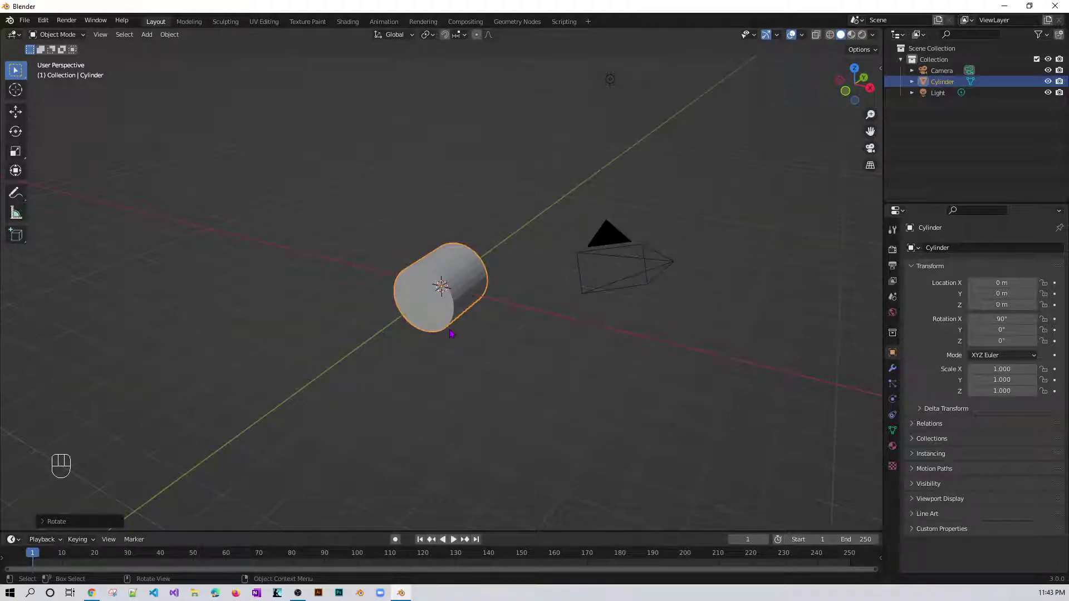
Stretch the cylinder along the global Y axis to about 2.38 times its length
{"action": "key", "text": "s"}
{"action": "key", "text": "y"}
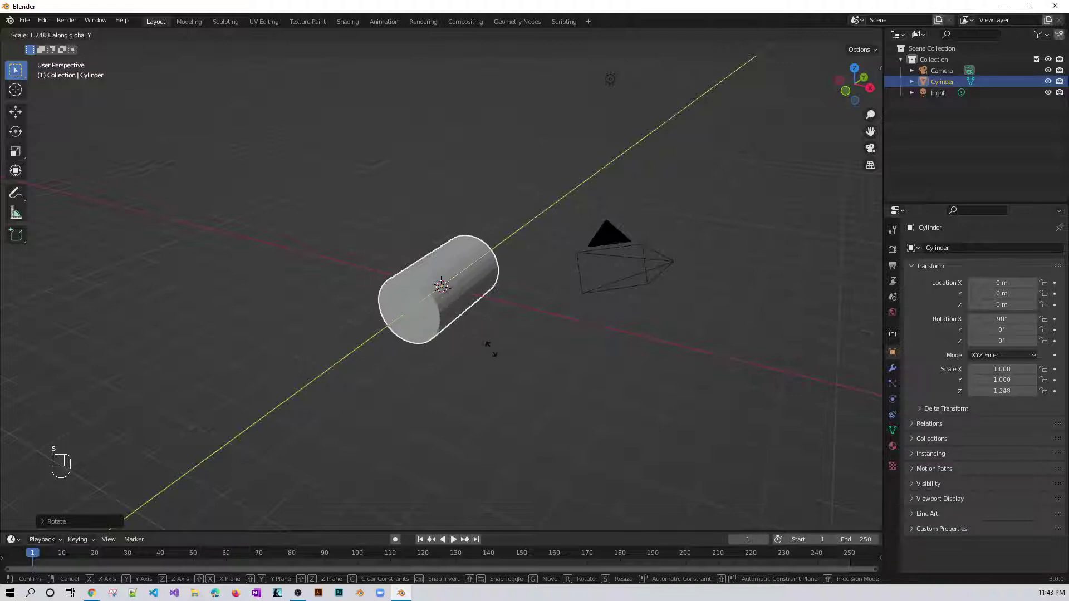
{"action": "left_click", "coordinate": [486, 363]}
{"action": "scroll", "coordinate": [487, 362], "scroll_direction": "up", "scroll_amount": 2}
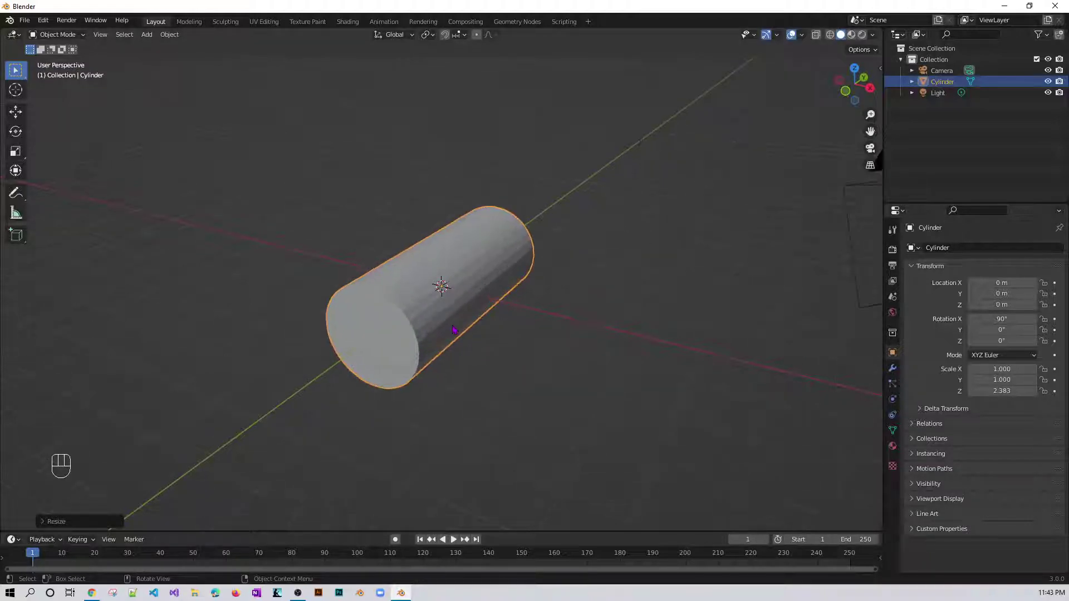
In Edit Mode, add 15 evenly spaced loop cuts around the cylinder along its length, without sliding them
{"action": "key", "text": "Tab"}
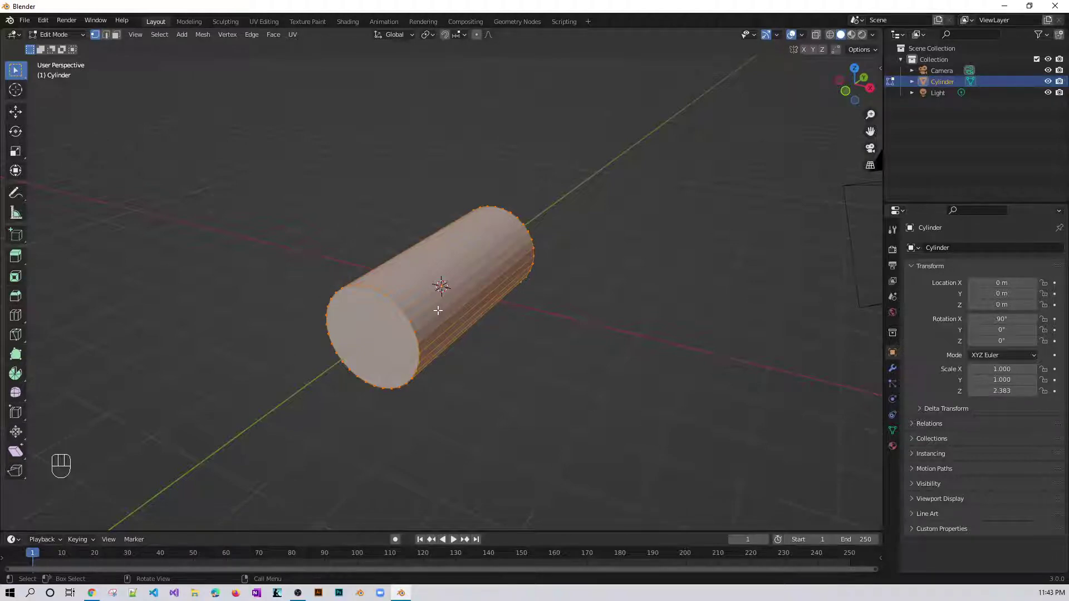
{"action": "key", "text": "ctrl+r"}
{"action": "scroll", "coordinate": [438, 310], "scroll_direction": "up", "scroll_amount": 14}
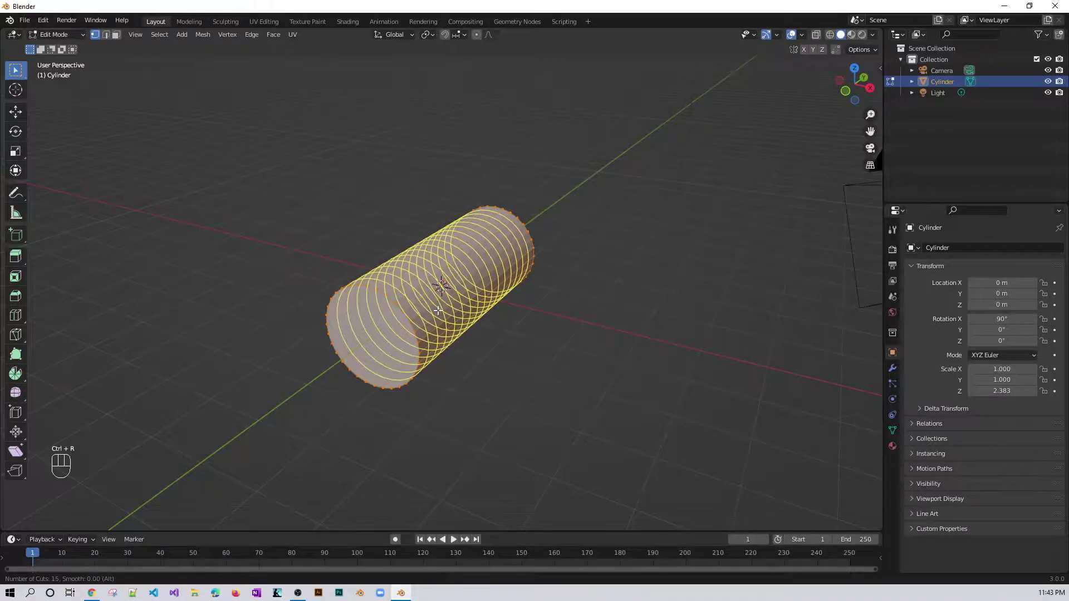
{"action": "left_click", "coordinate": [438, 310]}
{"action": "right_click", "coordinate": [438, 310]}
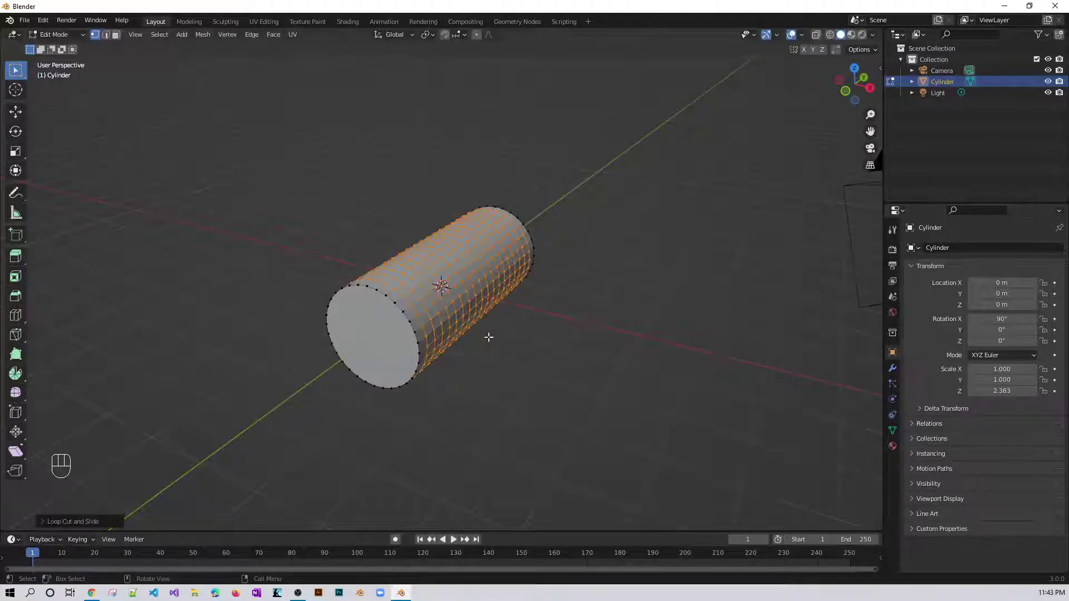
{"action": "left_click", "coordinate": [499, 364]}
Select the two circular end faces of the cylinder and delete them to leave an open tube
{"action": "middle_click_drag", "start_coordinate": [499, 363], "coordinate": [523, 363]}
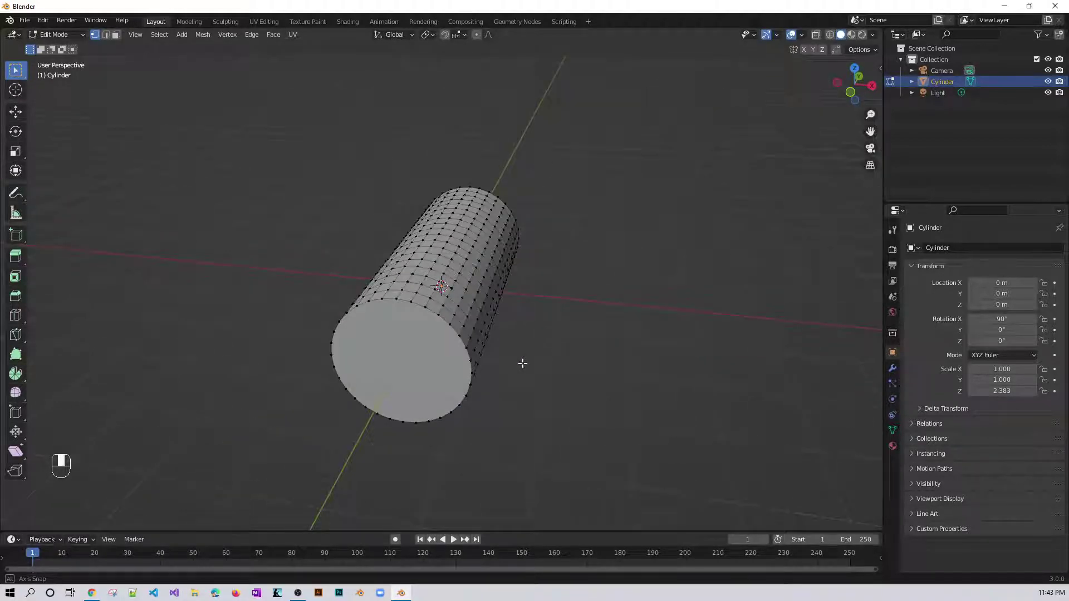
{"action": "key", "text": "3"}
{"action": "left_click", "coordinate": [435, 363]}
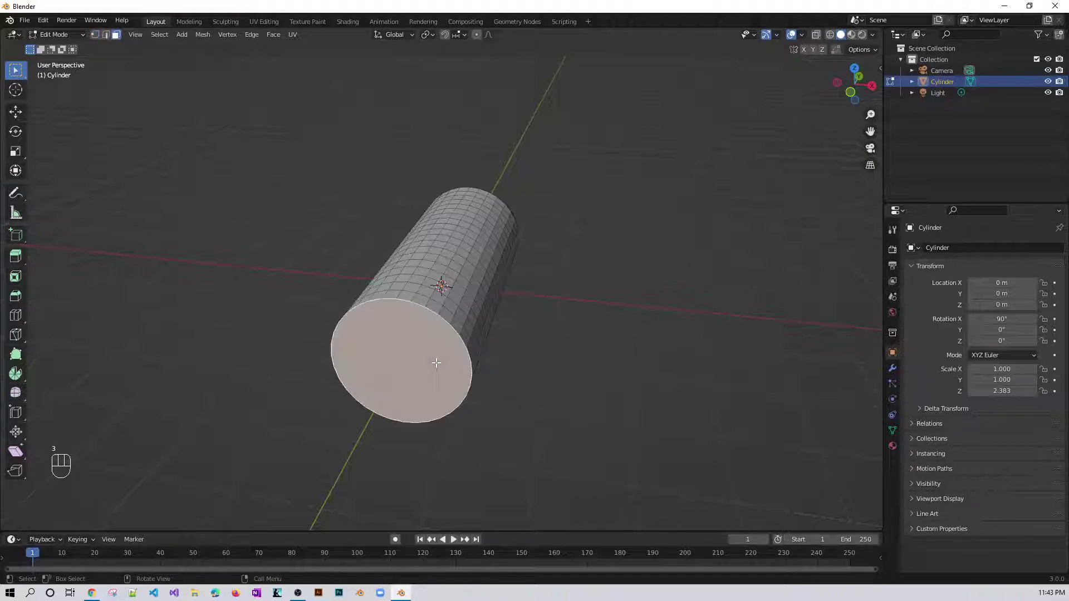
{"action": "middle_click_drag", "start_coordinate": [599, 339], "coordinate": [411, 337]}
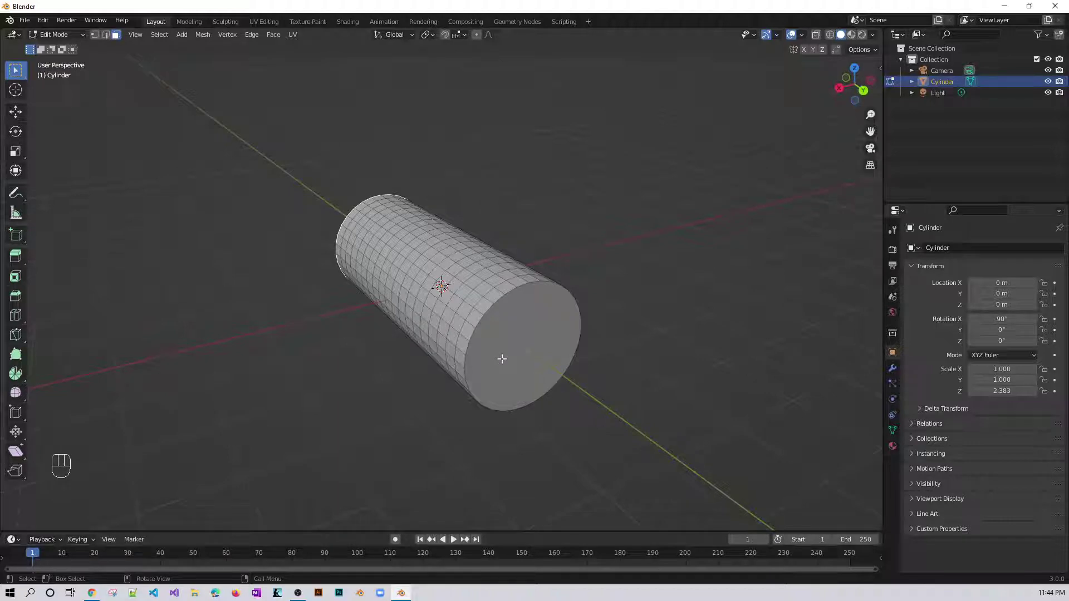
{"action": "left_click", "coordinate": [501, 359]}
{"action": "middle_click_drag", "start_coordinate": [369, 389], "coordinate": [370, 389]}
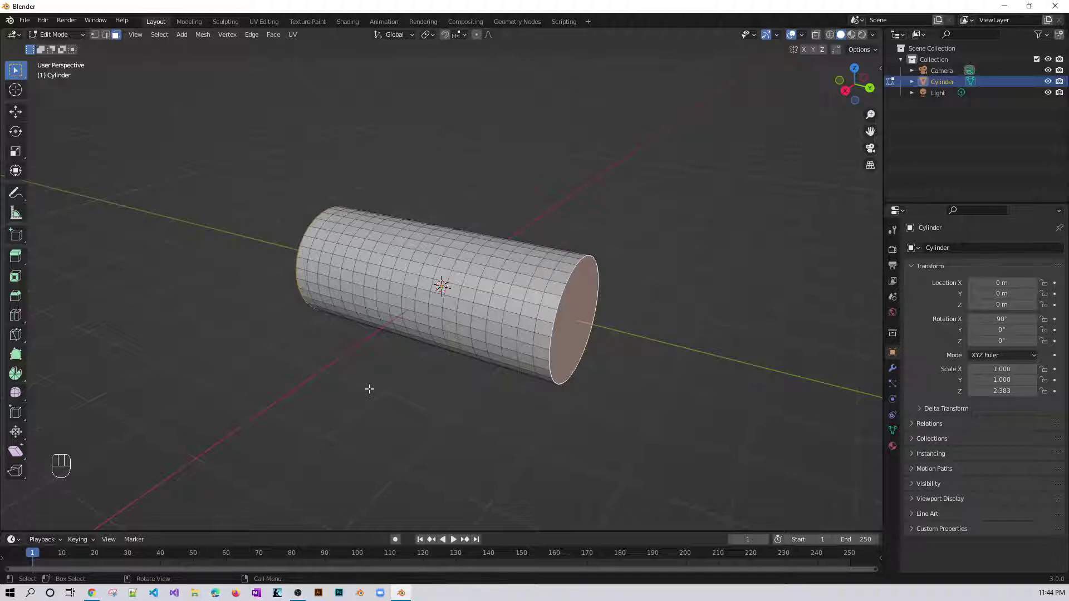
{"action": "key", "text": "x"}
{"action": "left_click", "coordinate": [331, 414]}
{"action": "middle_click_drag", "start_coordinate": [277, 372], "coordinate": [439, 346]}
{"action": "mouse_move", "coordinate": [539, 401]}
{"action": "middle_mouse_down"}
{"action": "mouse_move", "coordinate": [511, 400]}
{"action": "mouse_move", "coordinate": [534, 398]}
{"action": "middle_mouse_up"}
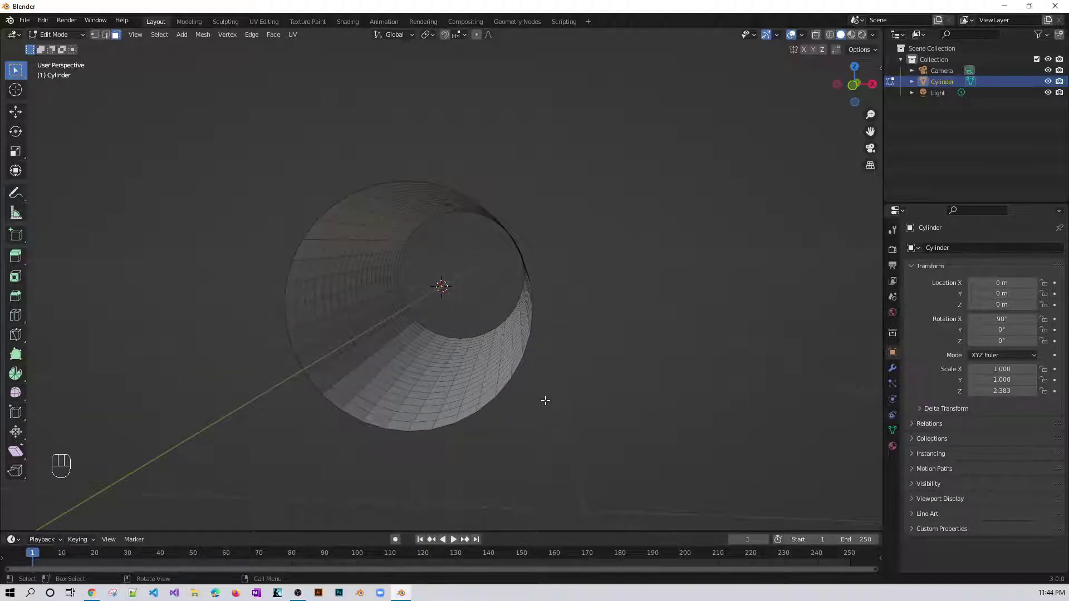
Return to Object Mode, select the open tube and move it up 1 m along the Z axis
{"action": "key", "text": "Tab"}
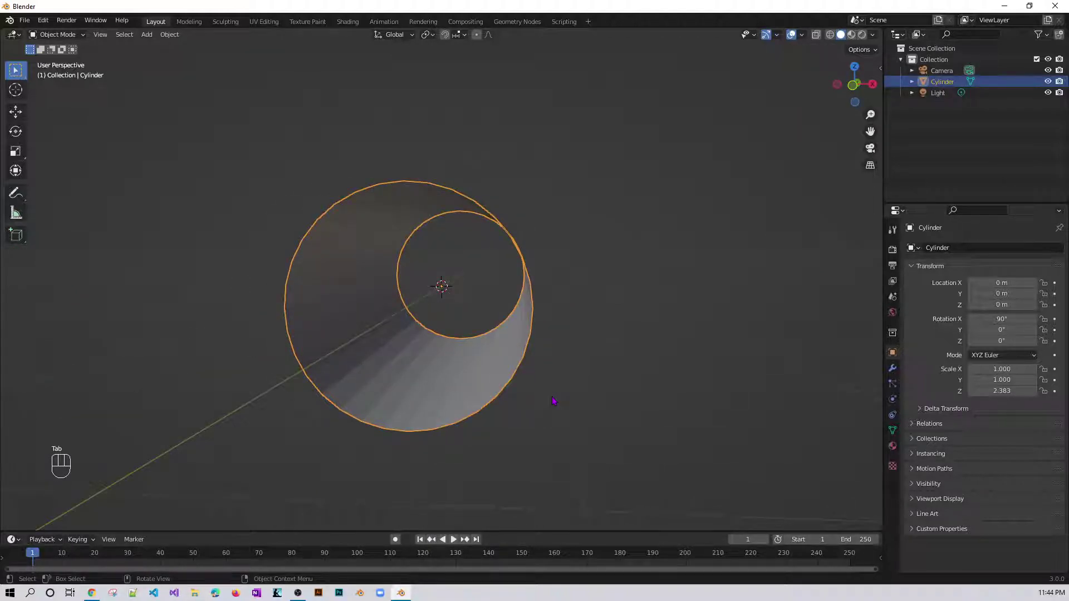
{"action": "key", "text": "KP_1"}
{"action": "left_click", "coordinate": [569, 355]}
{"action": "mouse_move", "coordinate": [570, 358]}
{"action": "middle_mouse_down"}
{"action": "mouse_move", "coordinate": [553, 377]}
{"action": "mouse_move", "coordinate": [508, 368]}
{"action": "mouse_move", "coordinate": [551, 363]}
{"action": "middle_mouse_up"}
{"action": "key", "text": "KP_1"}
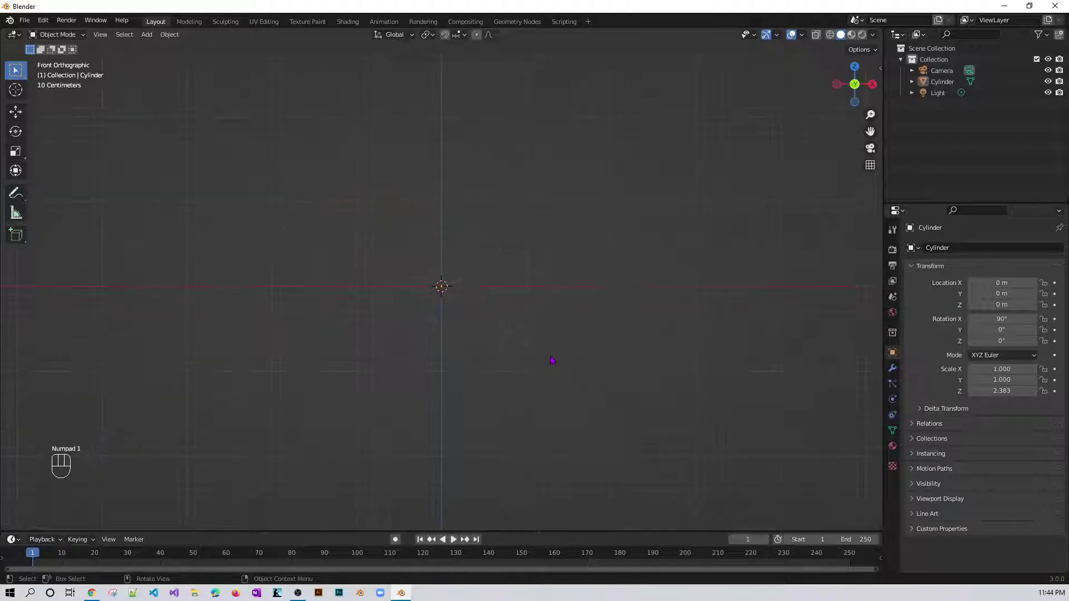
{"action": "left_click_drag", "start_coordinate": [602, 376], "coordinate": [251, 200]}
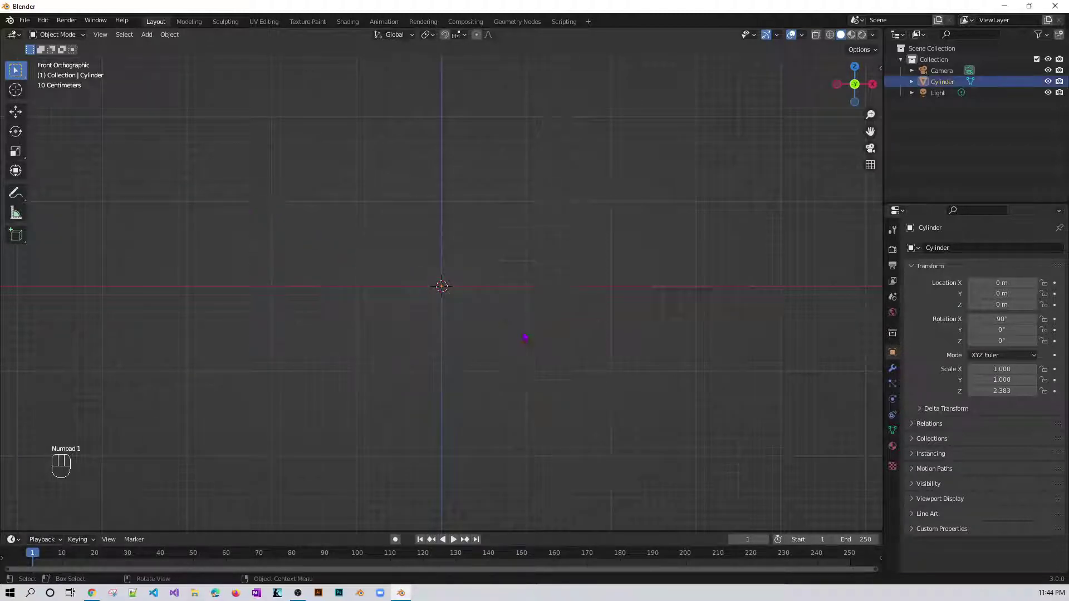
{"action": "scroll", "coordinate": [529, 342], "scroll_direction": "down", "scroll_amount": 5}
{"action": "middle_click_drag", "start_coordinate": [546, 358], "coordinate": [566, 370]}
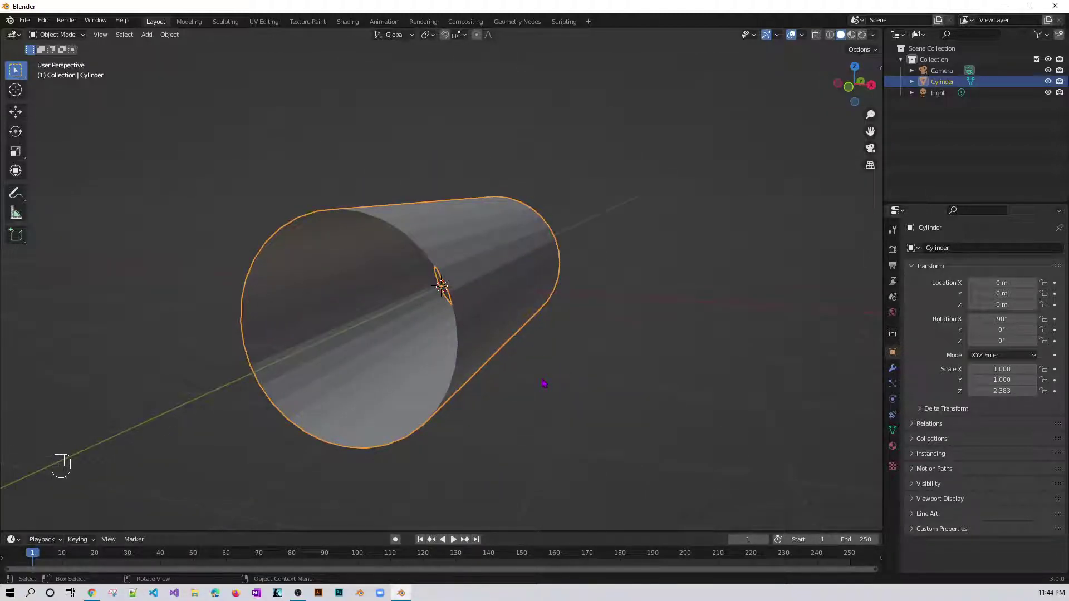
{"action": "key", "text": "KP_1"}
{"action": "type", "text": "g1"}
{"action": "key", "text": "Return"}
{"action": "middle_click_drag", "start_coordinate": [663, 358], "coordinate": [614, 369]}
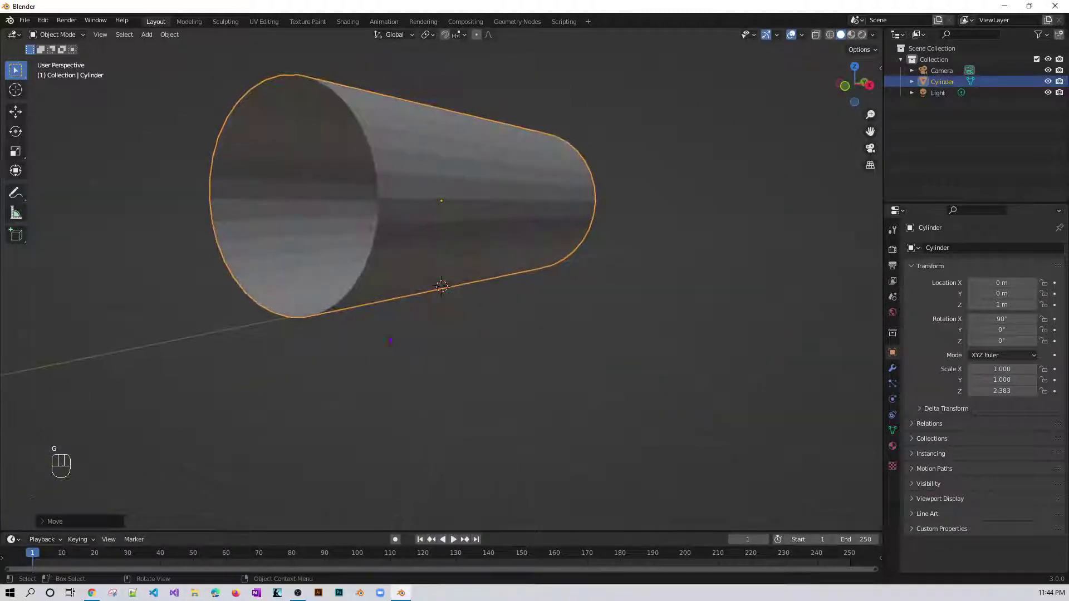
Open the raised tube's mesh in Edit Mode, looking through its open end at the floor faces
{"action": "middle_click_drag", "start_coordinate": [415, 334], "coordinate": [453, 348]}
{"action": "key", "text": "Tab"}
{"action": "mouse_move", "coordinate": [565, 344]}
{"action": "middle_mouse_down"}
{"action": "mouse_move", "coordinate": [516, 355]}
{"action": "mouse_move", "coordinate": [574, 338]}
{"action": "middle_mouse_up"}
{"action": "scroll", "coordinate": [421, 327], "scroll_direction": "up", "scroll_amount": 4}
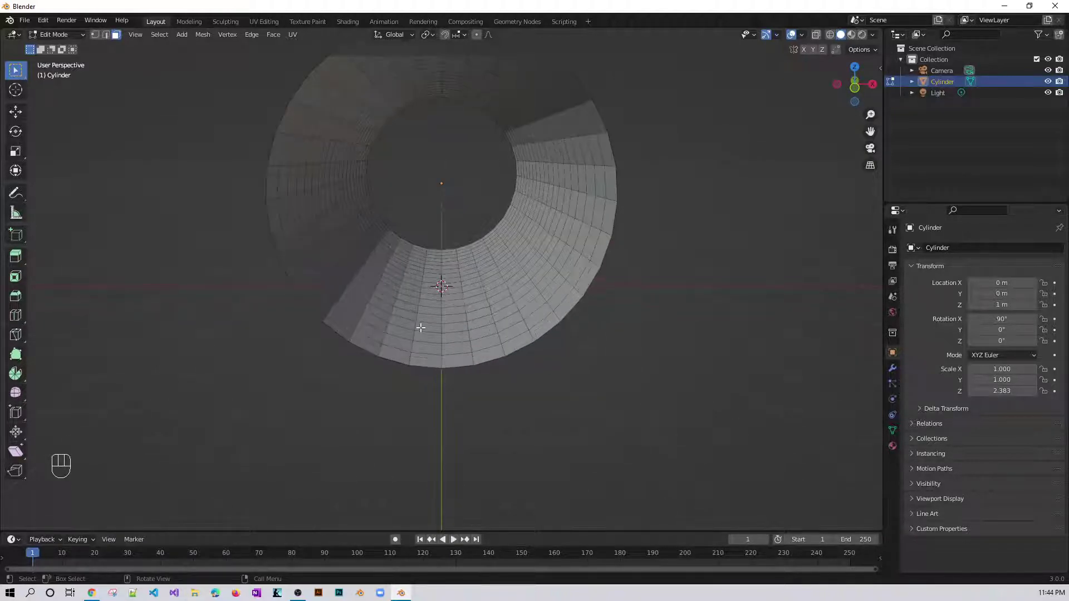
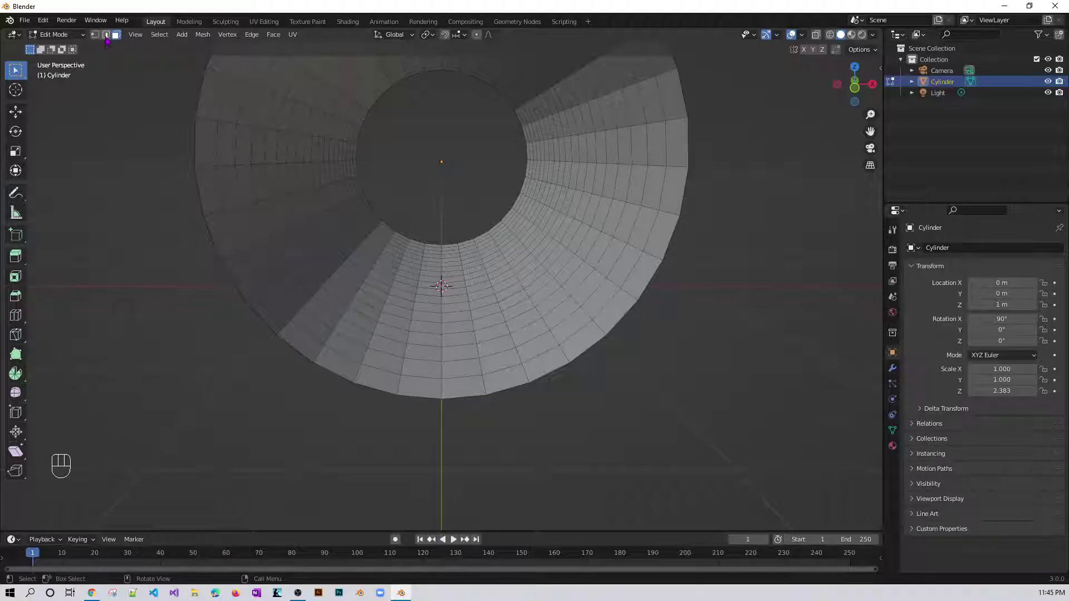
In edge select mode, select one lengthwise edge loop on each side of the tube's lower half and fill a flat floor face between them
{"action": "left_click", "coordinate": [106, 35]}
{"action": "key", "text": "alt"}
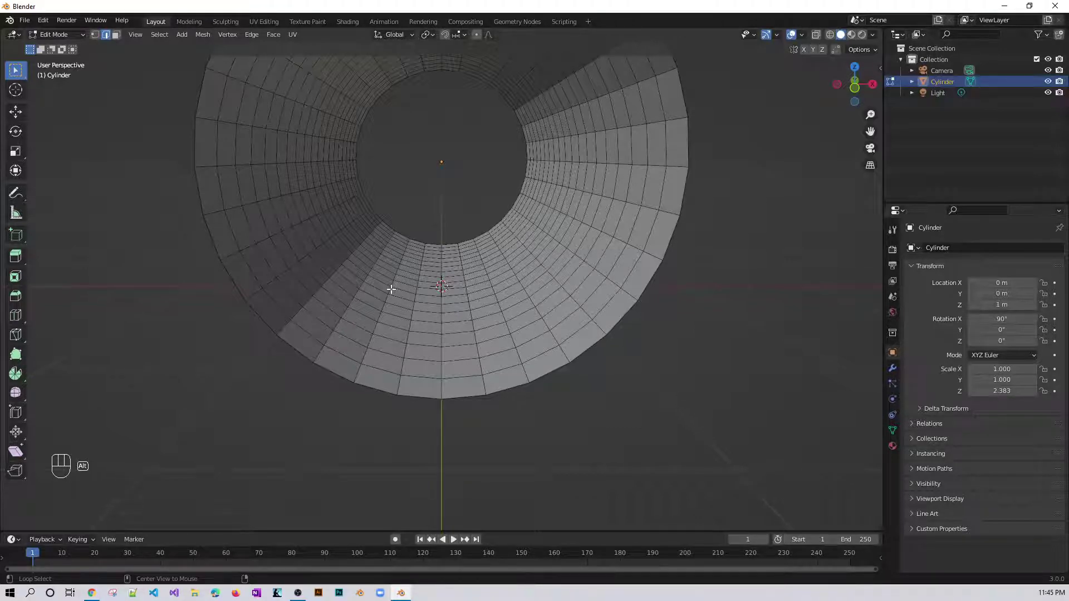
{"action": "left_click", "coordinate": [392, 289], "text": "alt"}
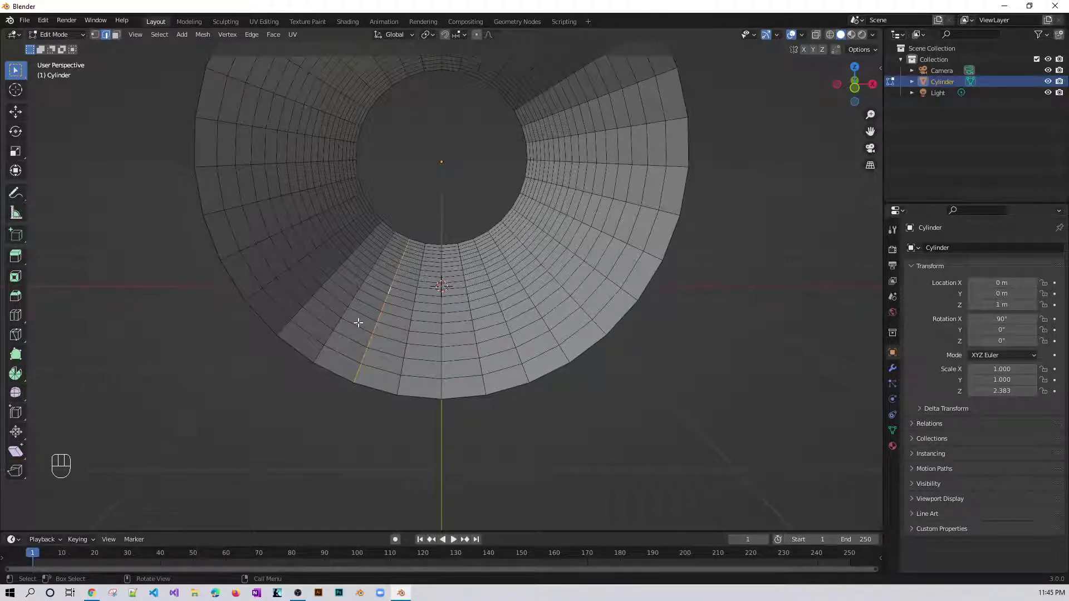
{"action": "left_click", "coordinate": [361, 285]}
{"action": "left_click", "coordinate": [362, 285], "text": "alt"}
{"action": "left_click", "coordinate": [512, 271], "text": "alt+shift"}
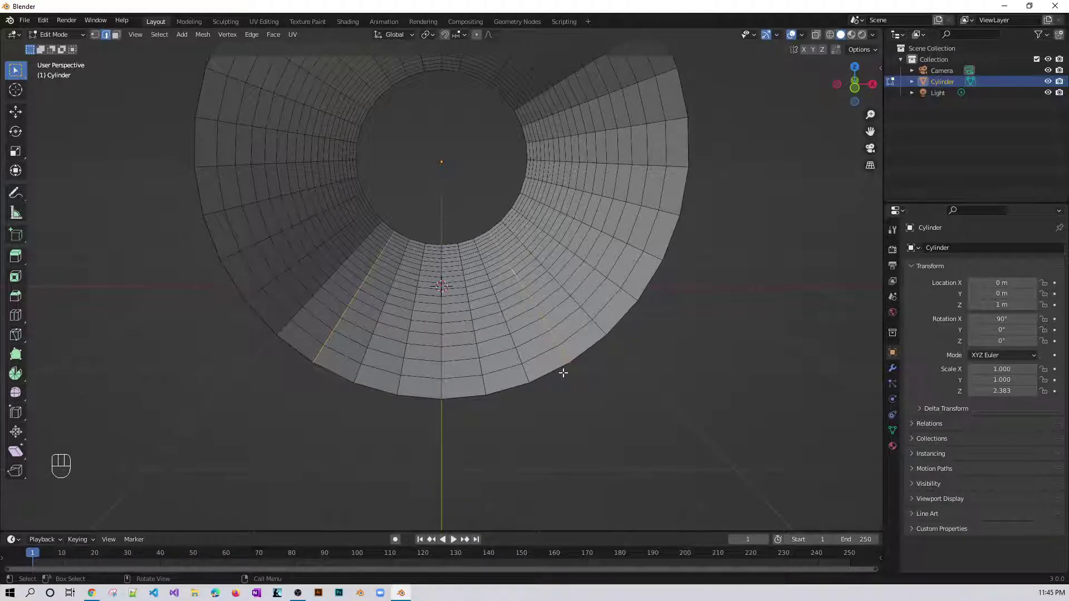
{"action": "middle_click_drag", "start_coordinate": [629, 401], "coordinate": [632, 379]}
{"action": "key", "text": "f"}
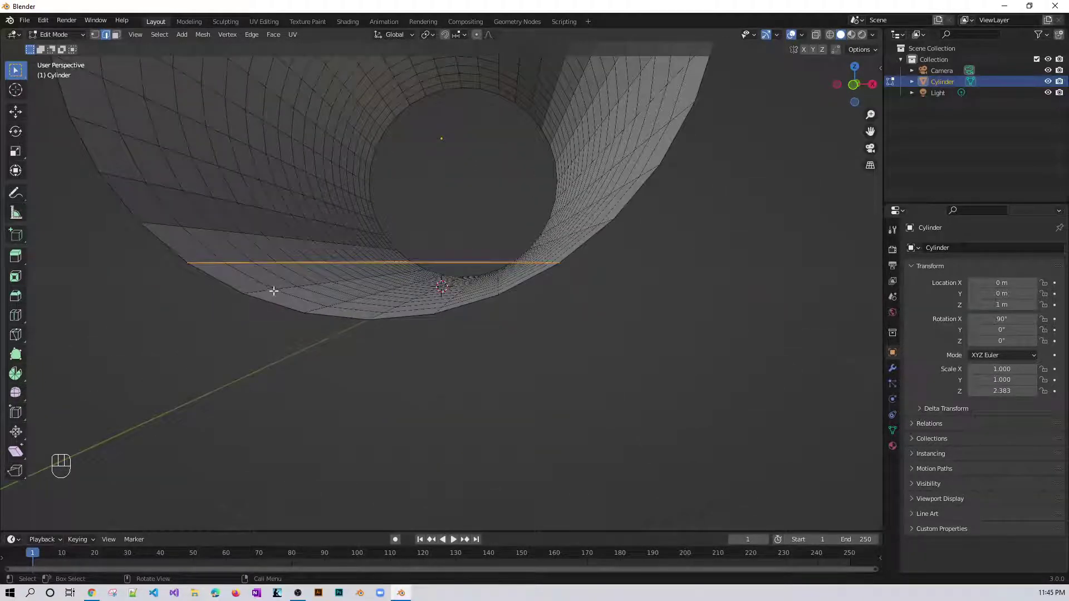
{"action": "middle_click_drag", "start_coordinate": [409, 333], "coordinate": [420, 334]}
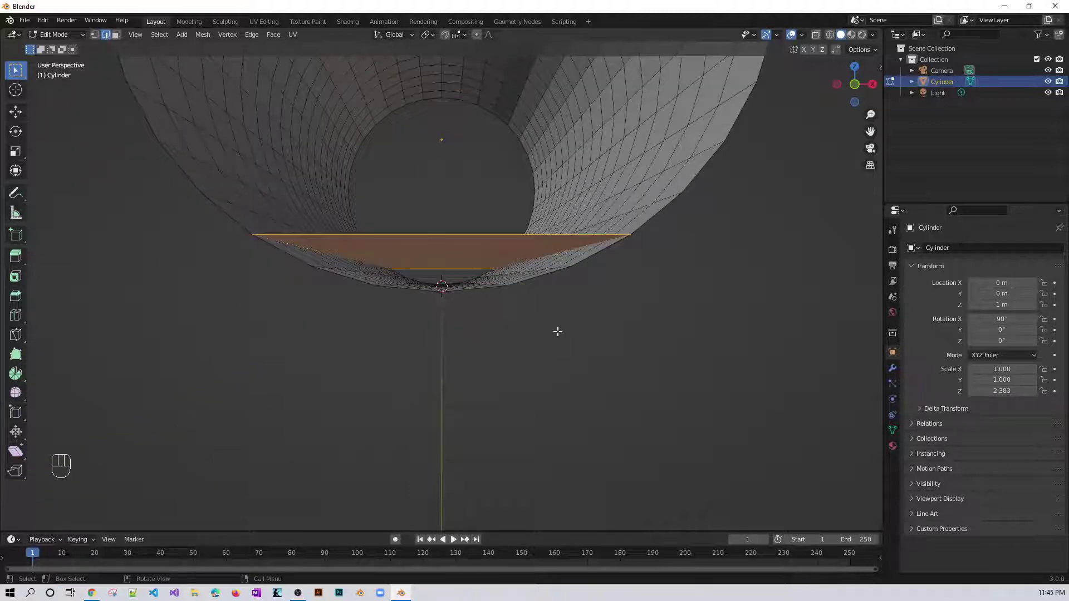
{"action": "middle_click_drag", "start_coordinate": [556, 332], "coordinate": [575, 341]}
{"action": "middle_click_drag", "start_coordinate": [629, 365], "coordinate": [627, 367]}
{"action": "left_click_drag", "start_coordinate": [674, 381], "coordinate": [128, 266]}
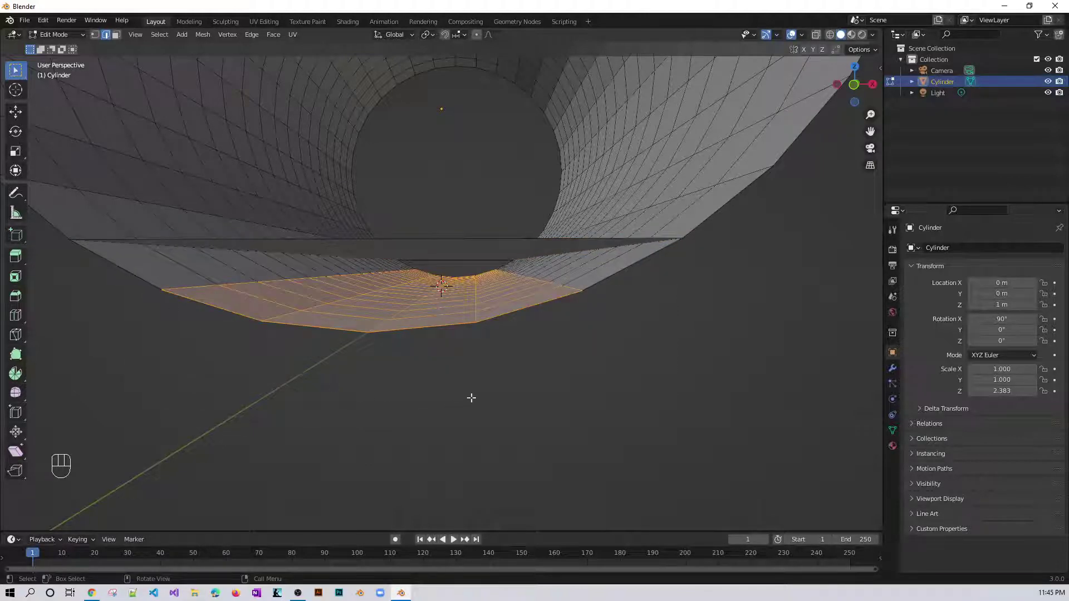
{"action": "left_click_drag", "start_coordinate": [729, 405], "coordinate": [32, 267]}
{"action": "left_click_drag", "start_coordinate": [721, 462], "coordinate": [7, 233]}
{"action": "scroll", "coordinate": [370, 375], "scroll_direction": "up", "scroll_amount": 4}
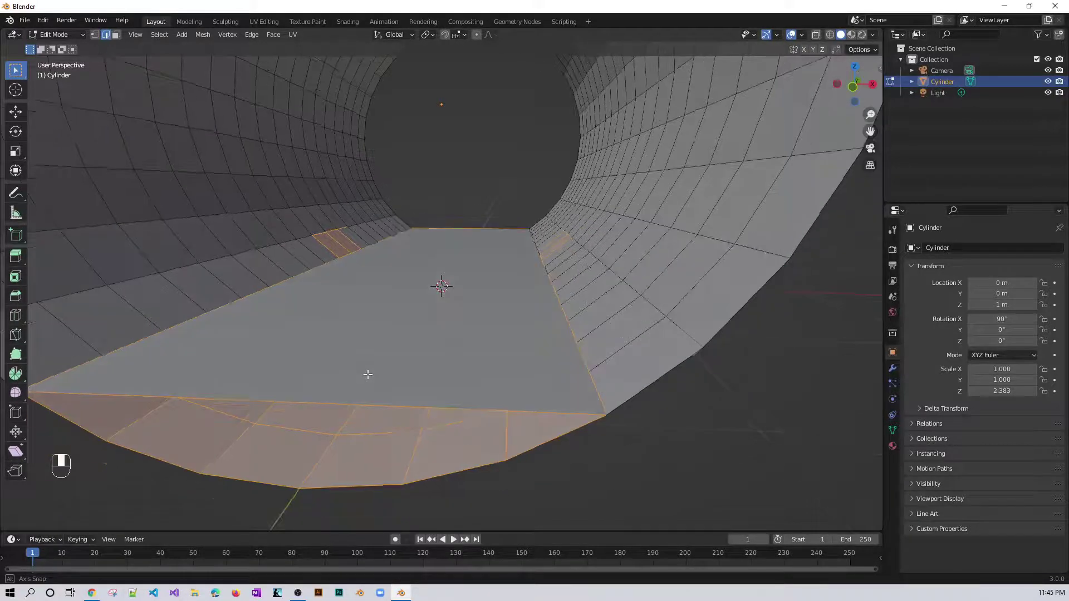
{"action": "left_click", "coordinate": [346, 245], "text": "shift"}
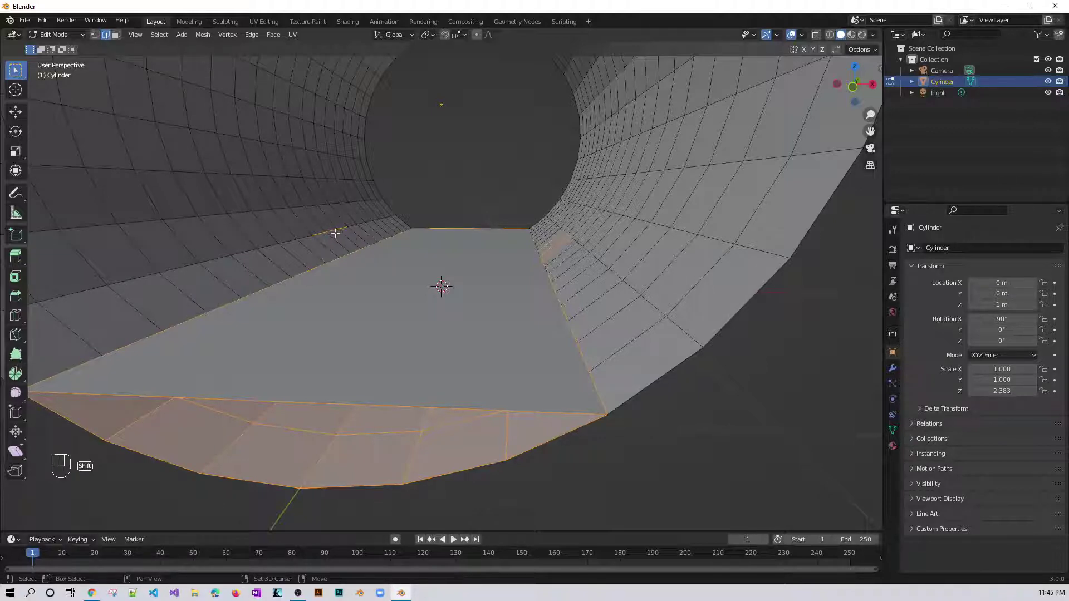
{"action": "left_click", "coordinate": [321, 231], "text": "shift"}
{"action": "left_click", "coordinate": [684, 430]}
Select the curved tube geometry beneath the flat floor and delete its faces
{"action": "middle_click_drag", "start_coordinate": [684, 430], "coordinate": [667, 405]}
{"action": "left_click_drag", "start_coordinate": [759, 425], "coordinate": [245, 273]}
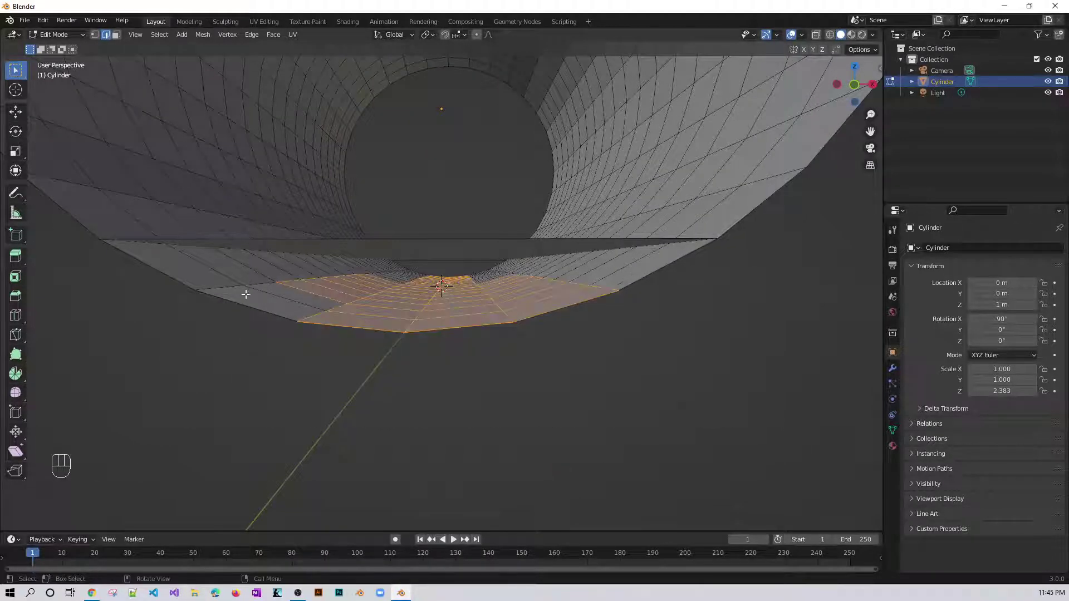
{"action": "left_click_drag", "start_coordinate": [765, 376], "coordinate": [82, 267]}
{"action": "key", "text": "x"}
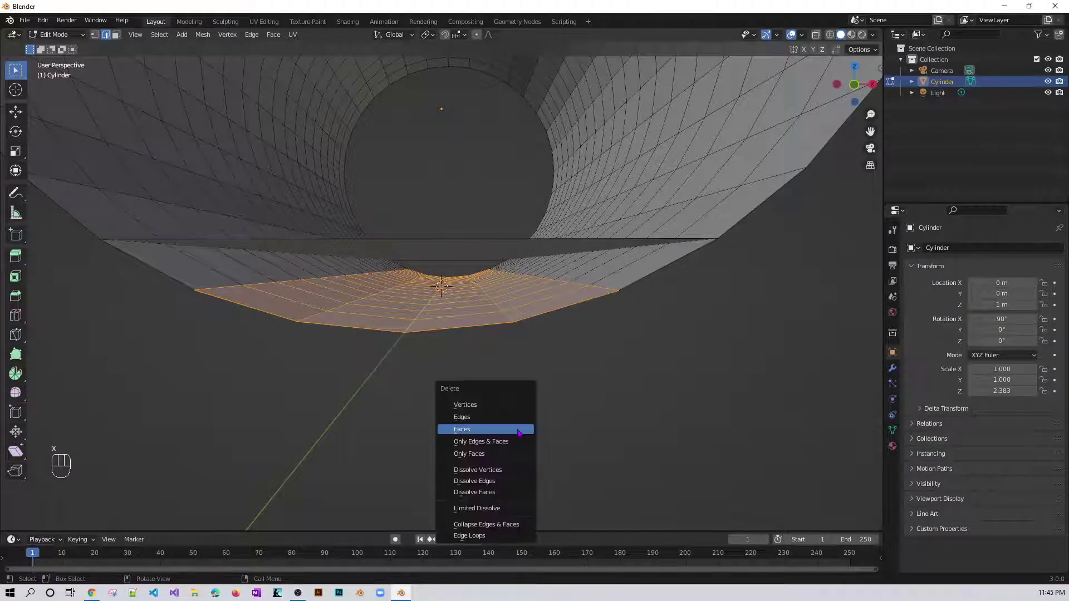
{"action": "left_click", "coordinate": [505, 428]}
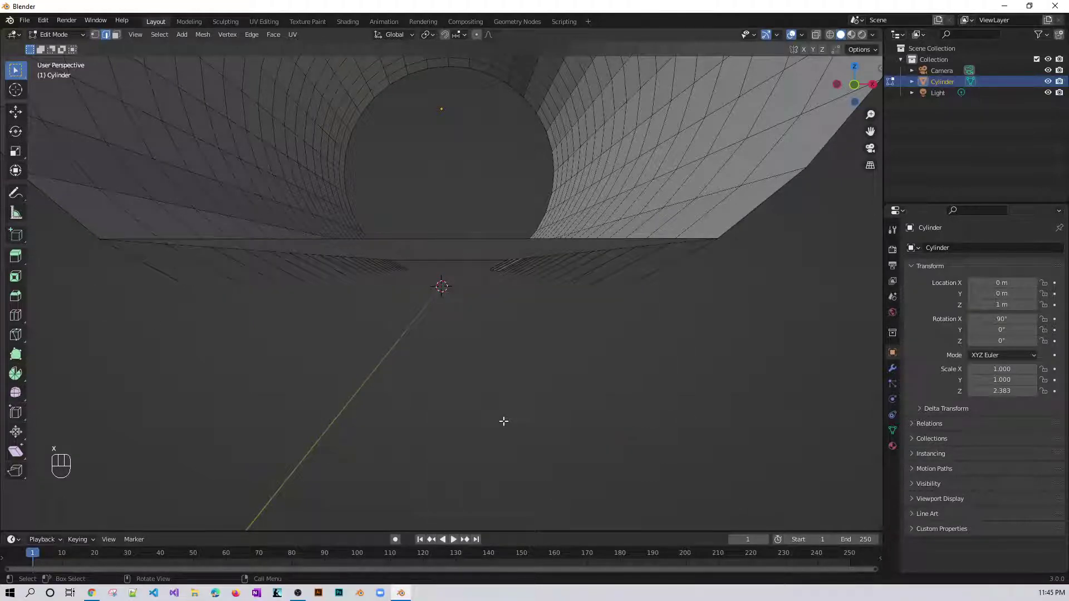
In vertex select mode, select the leftover vertices and loose edges hanging below the floor and delete them
{"action": "middle_click_drag", "start_coordinate": [504, 422], "coordinate": [504, 421]}
{"action": "left_click_drag", "start_coordinate": [744, 472], "coordinate": [155, 263]}
{"action": "mouse_move", "coordinate": [554, 350]}
{"action": "middle_mouse_down"}
{"action": "mouse_move", "coordinate": [517, 352]}
{"action": "mouse_move", "coordinate": [554, 352]}
{"action": "middle_mouse_up"}
{"action": "key", "text": "1"}
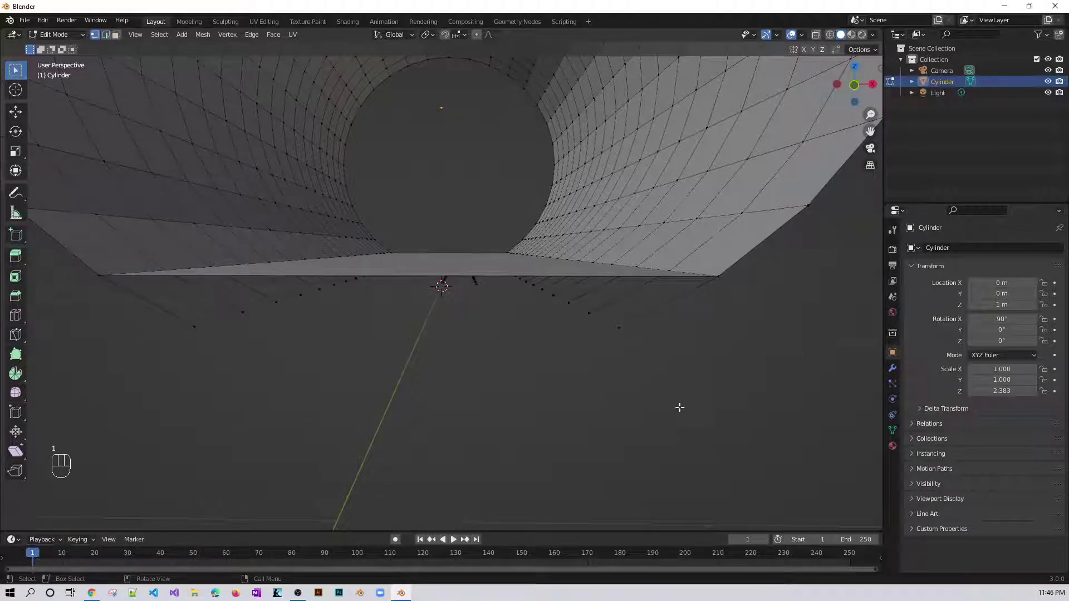
{"action": "mouse_move", "coordinate": [689, 405]}
{"action": "left_mouse_down"}
{"action": "mouse_move", "coordinate": [159, 307]}
{"action": "mouse_move", "coordinate": [146, 277]}
{"action": "left_mouse_up"}
{"action": "middle_click_drag", "start_coordinate": [461, 439], "coordinate": [465, 439]}
{"action": "left_click_drag", "start_coordinate": [703, 468], "coordinate": [159, 267]}
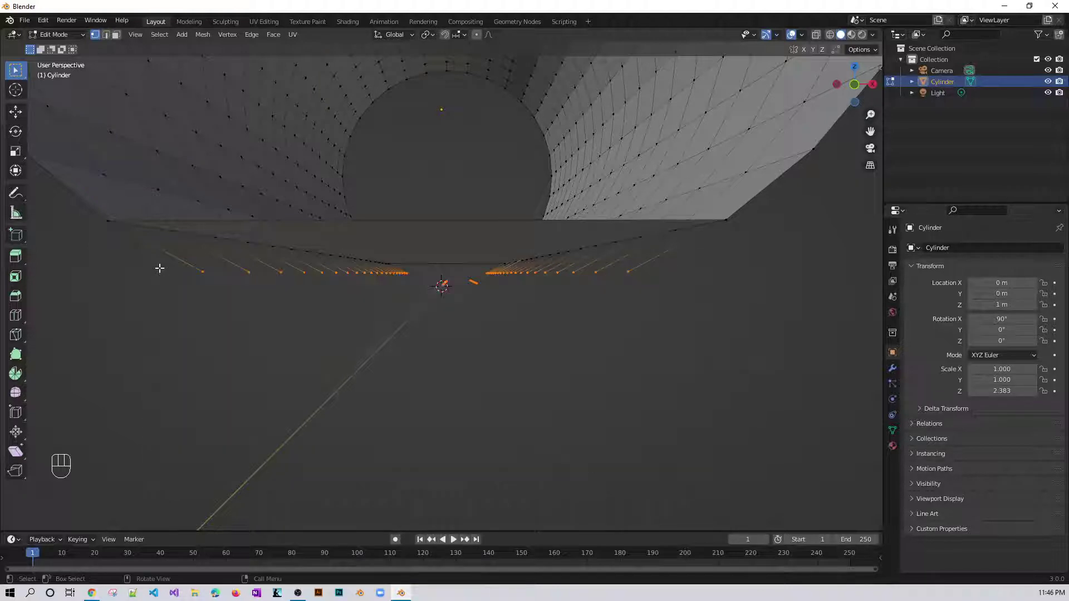
{"action": "key", "text": "x"}
{"action": "left_click", "coordinate": [342, 354]}
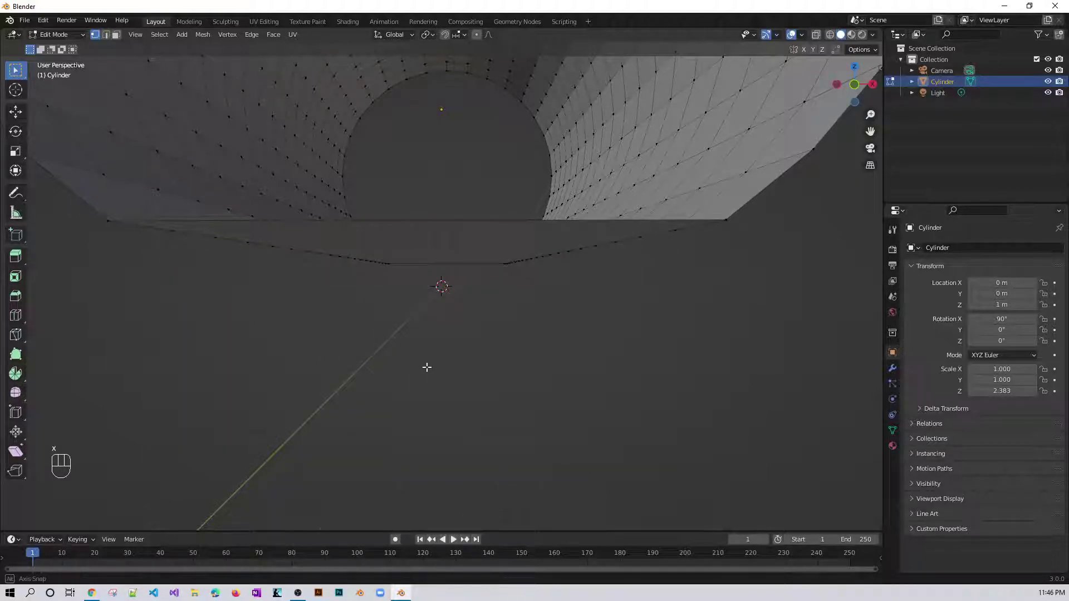
Return to edge select mode and examine the tube's interior, flat floor and underside from several angles
{"action": "mouse_move", "coordinate": [427, 367]}
{"action": "middle_mouse_down"}
{"action": "mouse_move", "coordinate": [370, 365]}
{"action": "mouse_move", "coordinate": [429, 375]}
{"action": "middle_mouse_up"}
{"action": "key", "text": "2"}
{"action": "middle_click_drag", "start_coordinate": [506, 374], "coordinate": [427, 372]}
{"action": "scroll", "coordinate": [427, 372], "scroll_direction": "up", "scroll_amount": 2}
{"action": "middle_click_drag", "start_coordinate": [653, 419], "coordinate": [661, 411]}
{"action": "scroll", "coordinate": [633, 387], "scroll_direction": "up", "scroll_amount": 1}
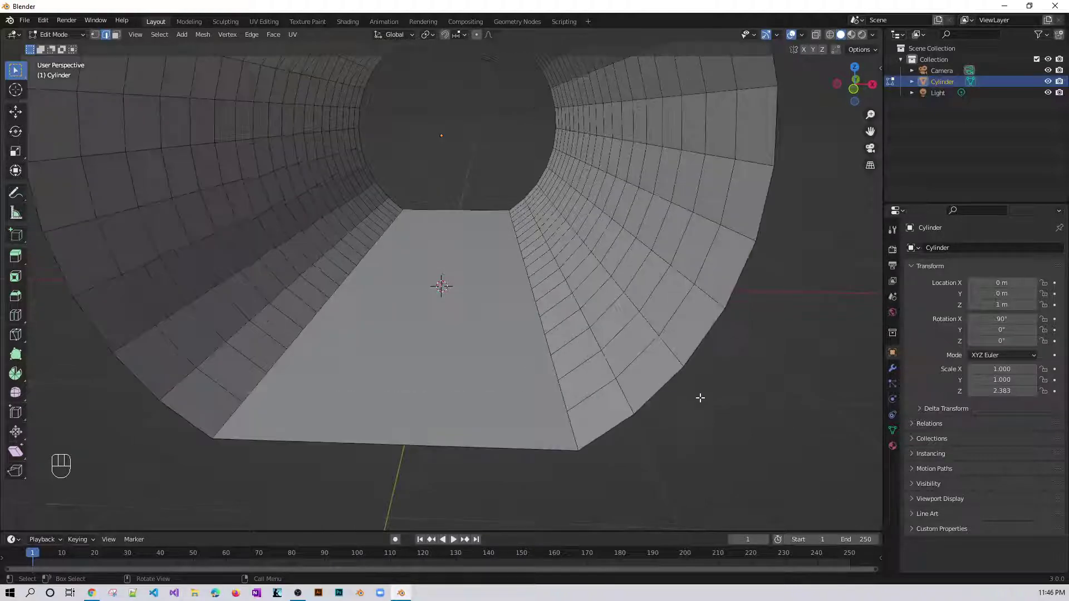
{"action": "scroll", "coordinate": [696, 398], "scroll_direction": "up", "scroll_amount": 1}
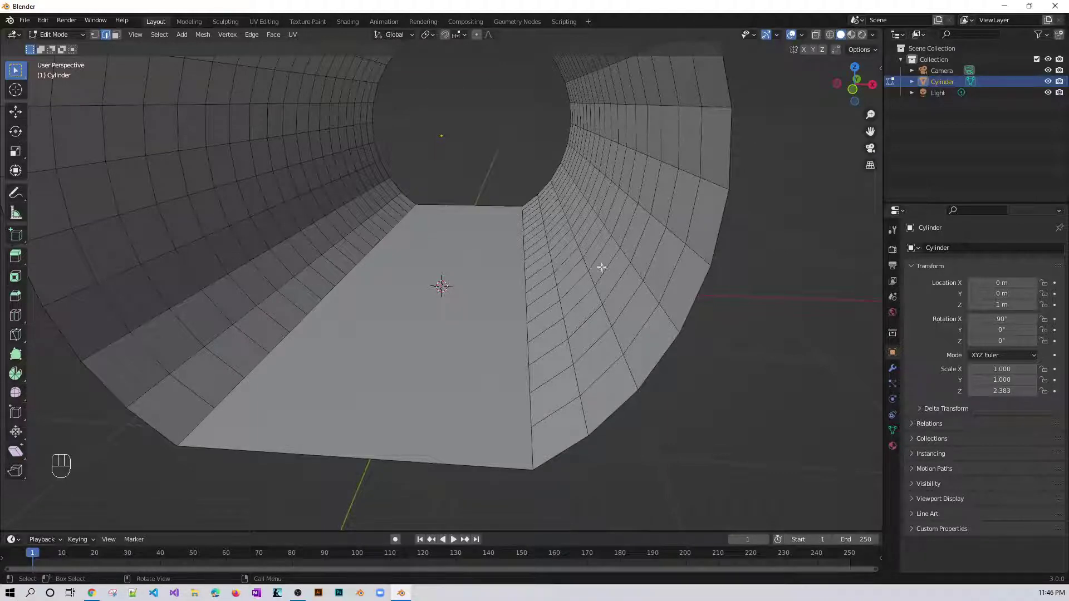
{"action": "scroll", "coordinate": [600, 267], "scroll_direction": "down", "scroll_amount": 2}
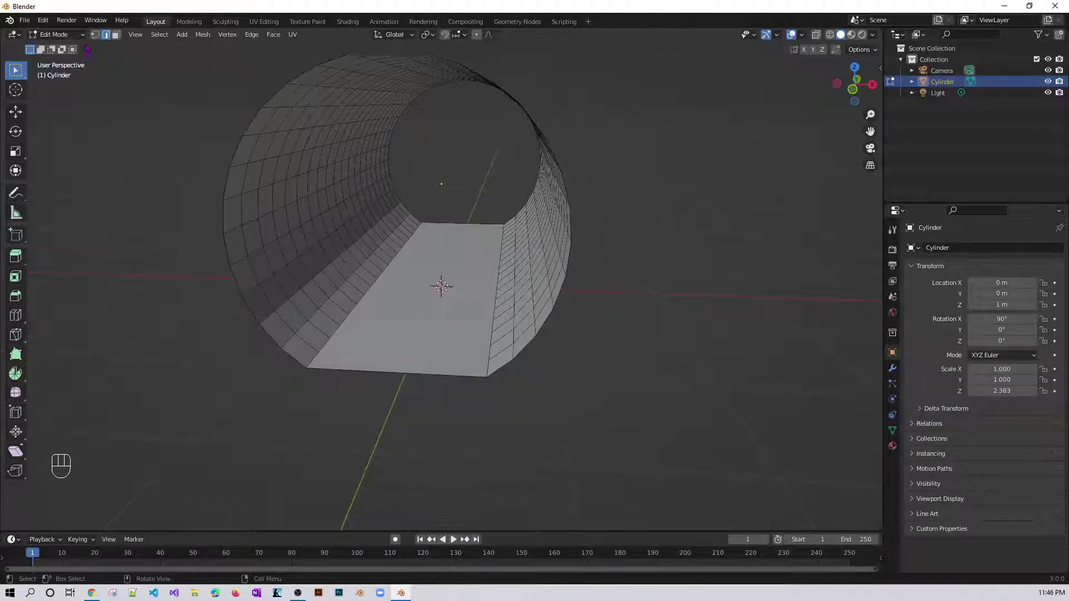
Switch the tube to Sculpt Mode and sculpt uneven bumps along the right wall with the Draw brush
{"action": "left_click", "coordinate": [55, 34]}
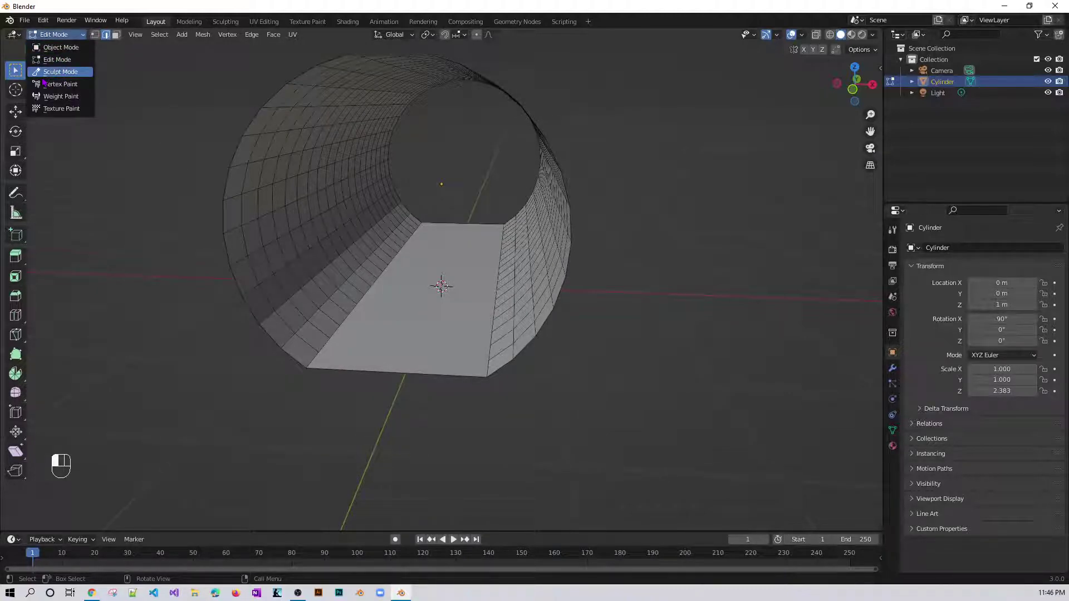
{"action": "left_click", "coordinate": [60, 75]}
{"action": "scroll", "coordinate": [662, 334], "scroll_direction": "up", "scroll_amount": 2}
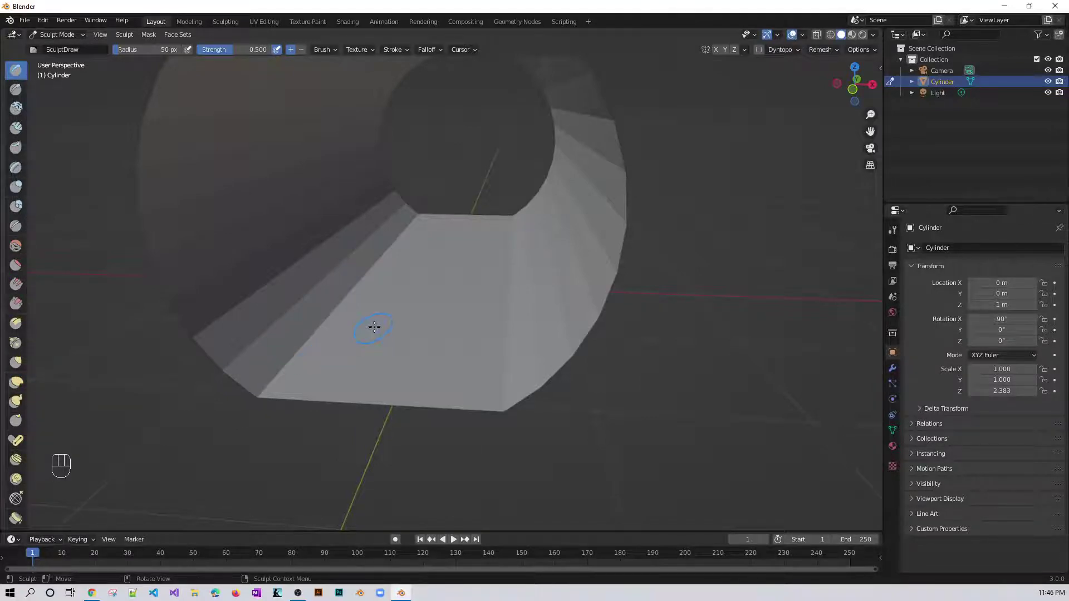
{"action": "left_click_drag", "start_coordinate": [534, 250], "coordinate": [575, 184]}
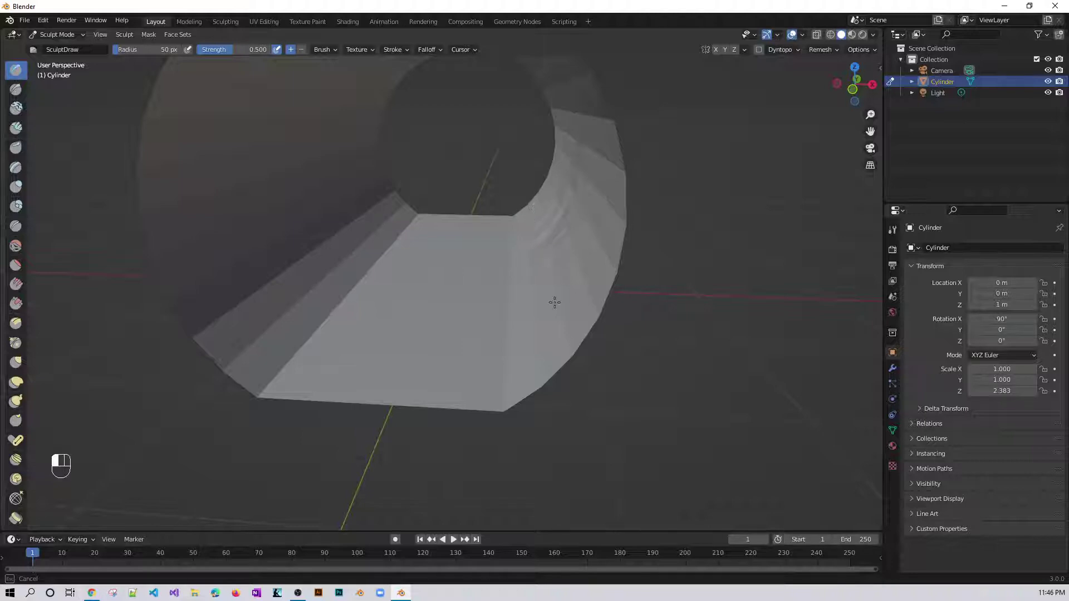
{"action": "left_click_drag", "start_coordinate": [554, 303], "coordinate": [557, 220]}
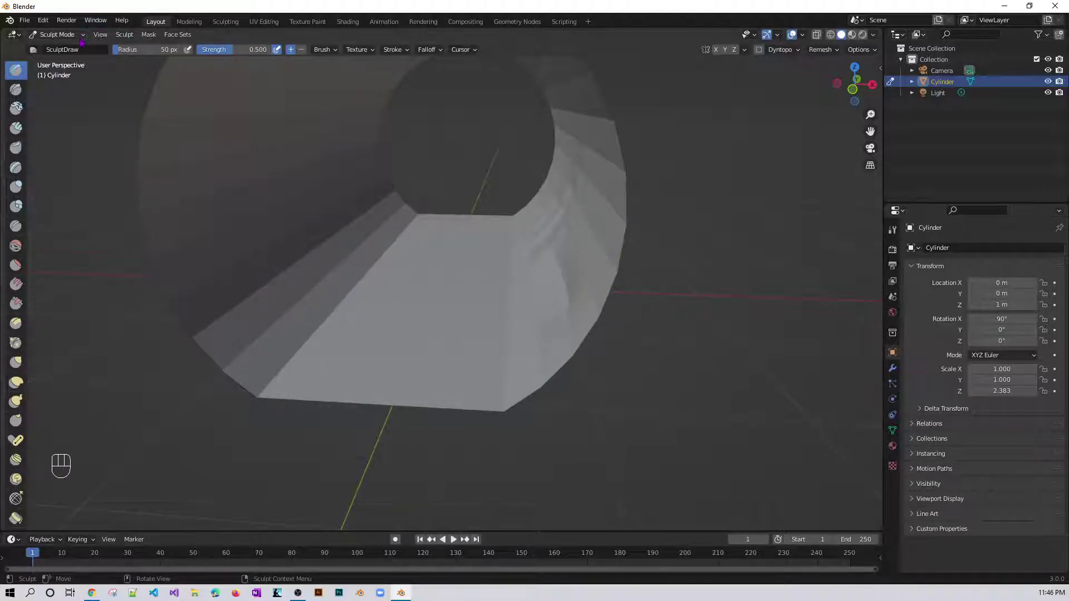
In Edit Mode, separate the flat floor face into its own object by selection, and return to Object Mode
{"action": "key", "text": "Tab"}
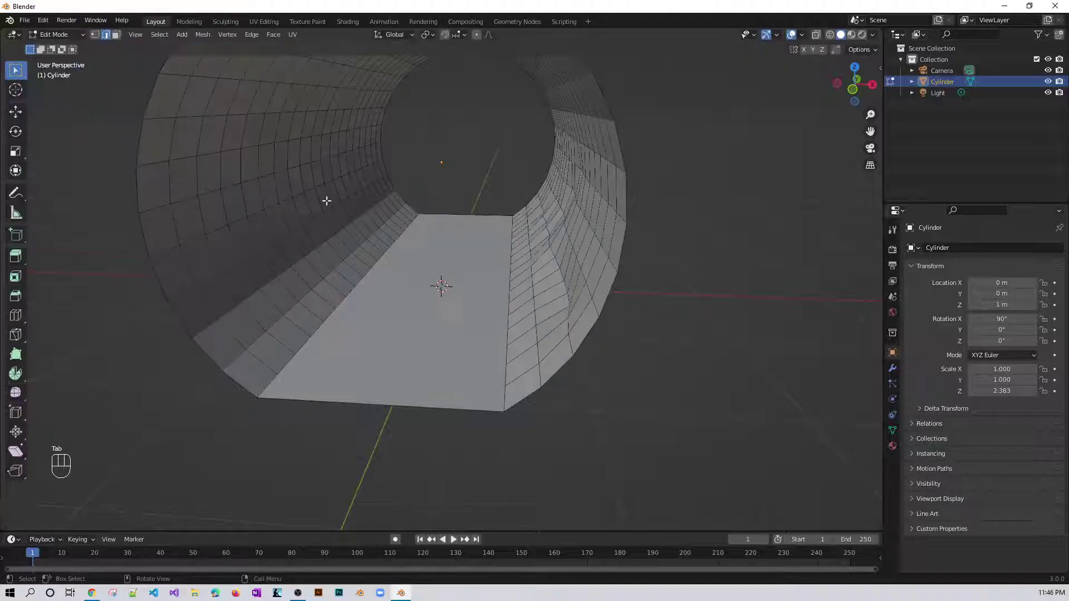
{"action": "key", "text": "3"}
{"action": "left_click", "coordinate": [425, 334]}
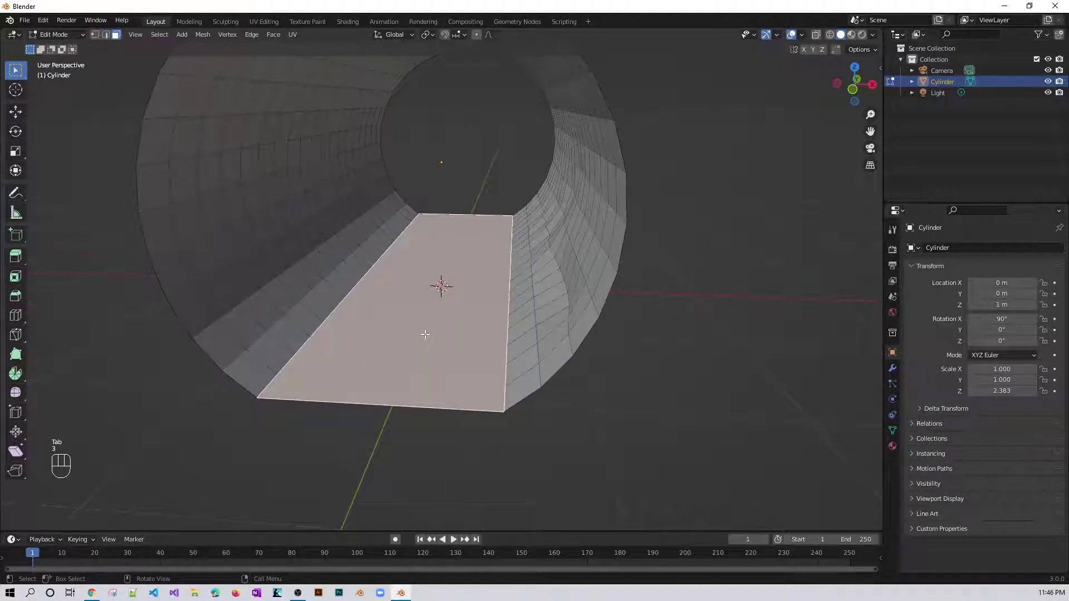
{"action": "key", "text": "p"}
{"action": "left_click", "coordinate": [427, 336]}
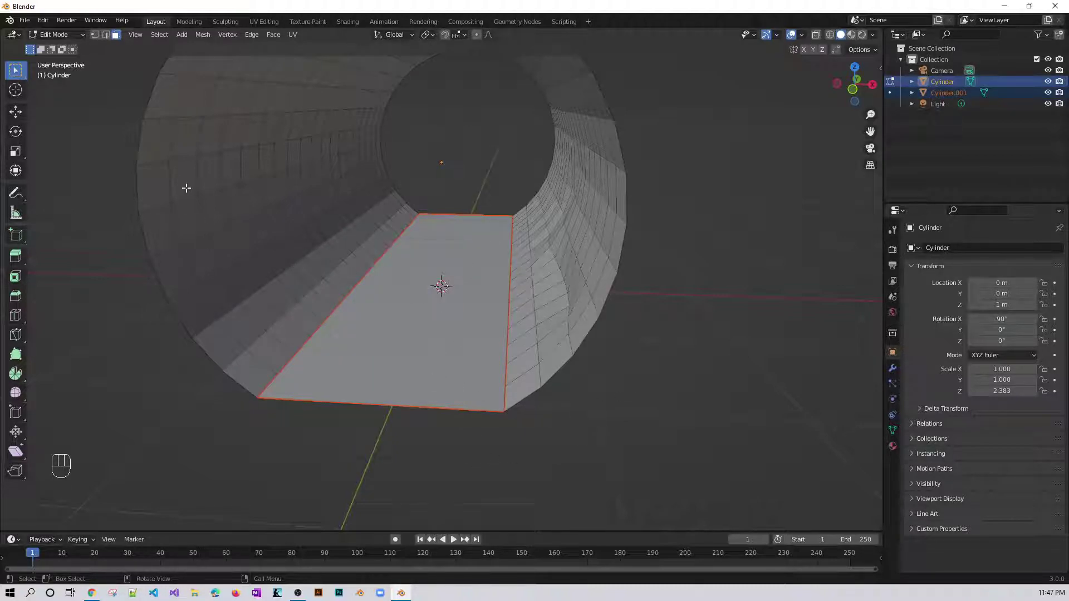
{"action": "left_click", "coordinate": [73, 37]}
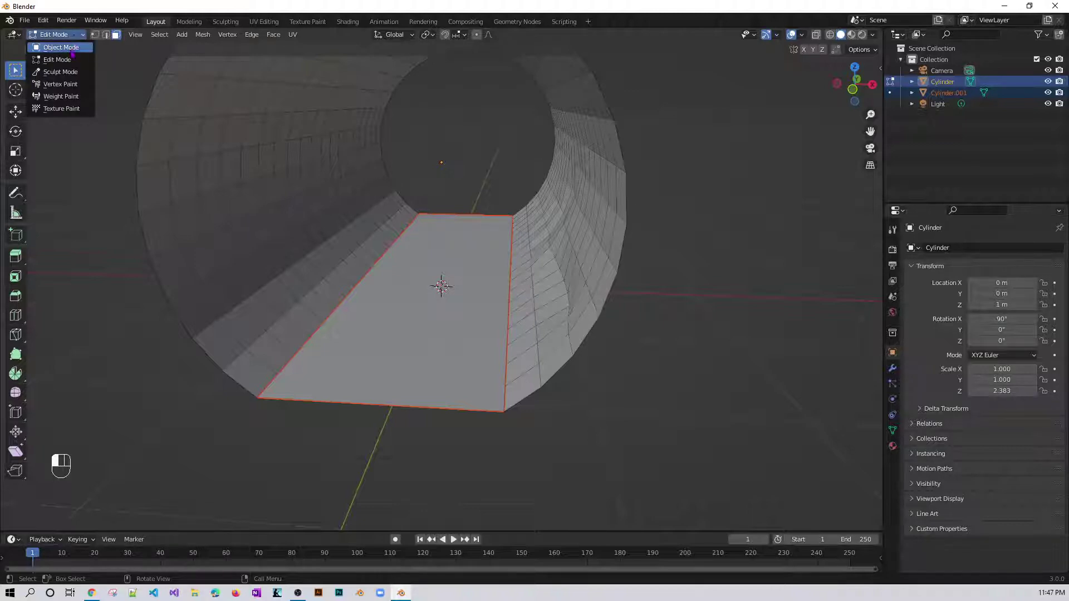
{"action": "left_click", "coordinate": [55, 35]}
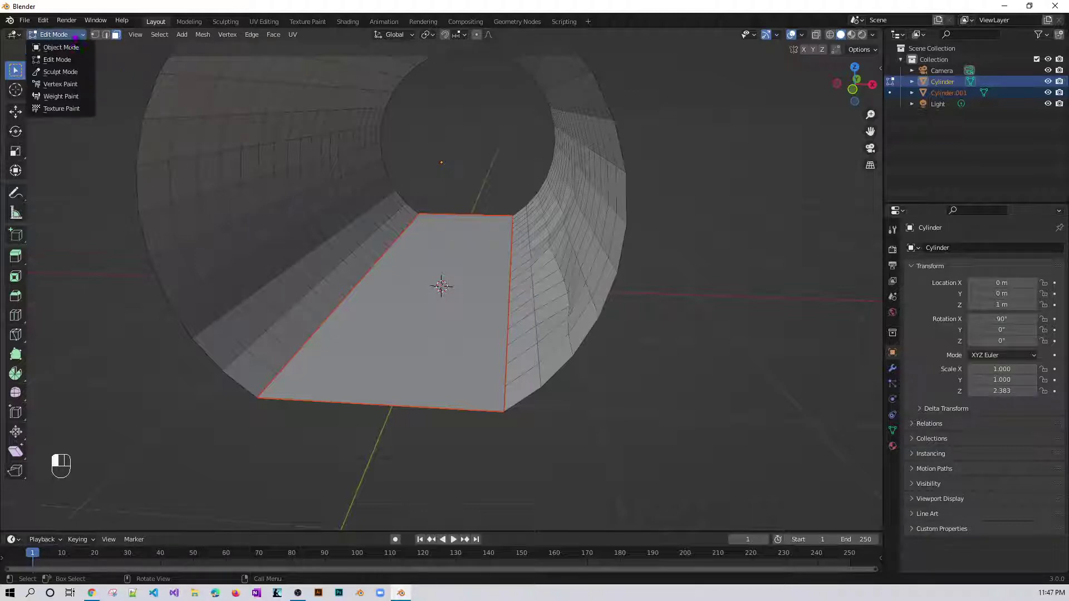
{"action": "left_click", "coordinate": [56, 44]}
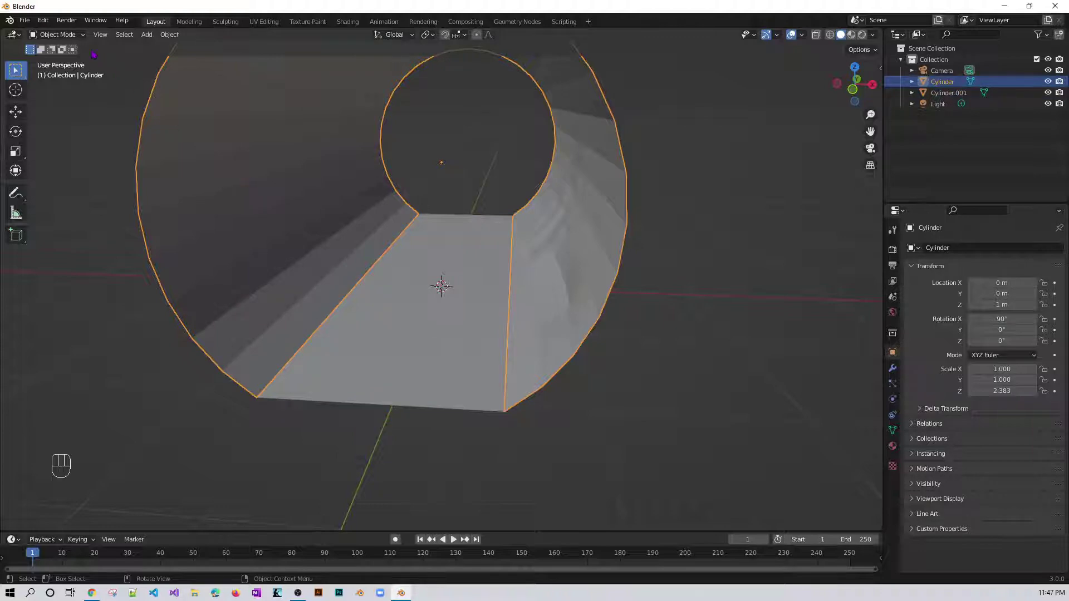
Put the tube walls back in Sculpt Mode and roughen the lower left wall with the Draw brush
{"action": "left_click", "coordinate": [56, 34]}
{"action": "left_click", "coordinate": [56, 72]}
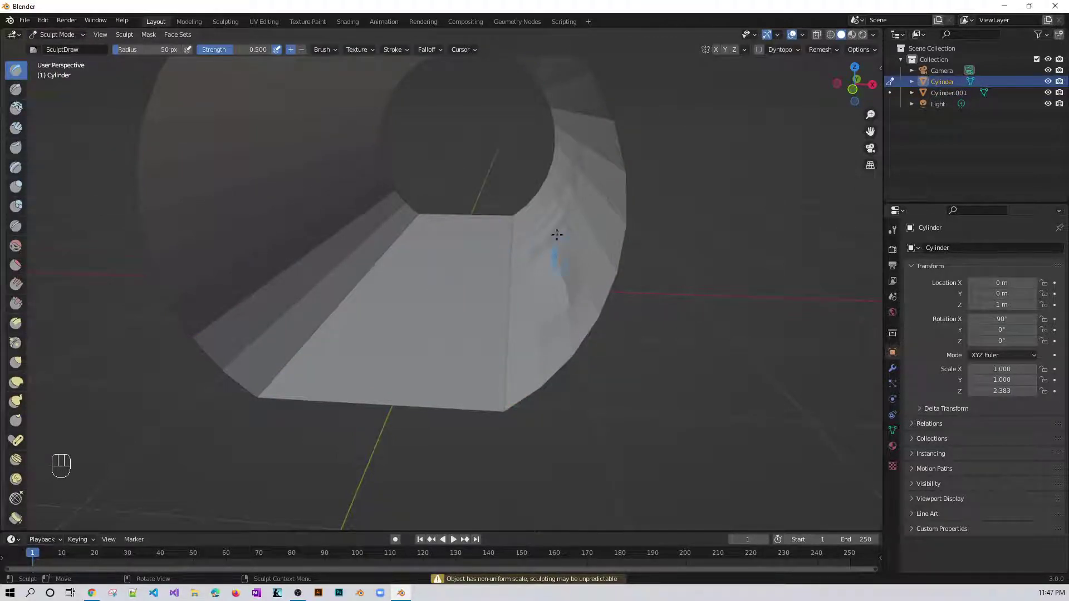
{"action": "mouse_move", "coordinate": [381, 211]}
{"action": "left_mouse_down"}
{"action": "mouse_move", "coordinate": [298, 273]}
{"action": "mouse_move", "coordinate": [282, 244]}
{"action": "left_mouse_up"}
Sculpt rocky bulges over the tube's left wall, ceiling and right wall with the Blob brush
{"action": "left_click", "coordinate": [16, 206]}
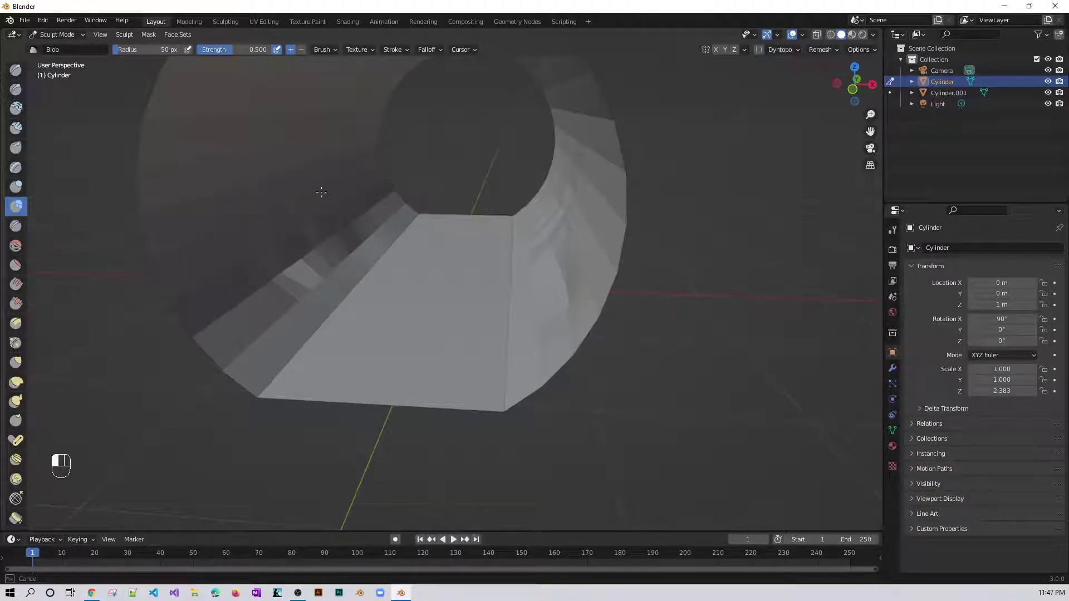
{"action": "mouse_move", "coordinate": [364, 232]}
{"action": "left_mouse_down"}
{"action": "mouse_move", "coordinate": [222, 359]}
{"action": "mouse_move", "coordinate": [278, 298]}
{"action": "left_mouse_up"}
{"action": "middle_click_drag", "start_coordinate": [305, 149], "coordinate": [441, 108]}
{"action": "mouse_move", "coordinate": [442, 108]}
{"action": "left_mouse_down"}
{"action": "mouse_move", "coordinate": [528, 119]}
{"action": "mouse_move", "coordinate": [549, 192]}
{"action": "mouse_move", "coordinate": [519, 193]}
{"action": "mouse_move", "coordinate": [575, 181]}
{"action": "left_mouse_up"}
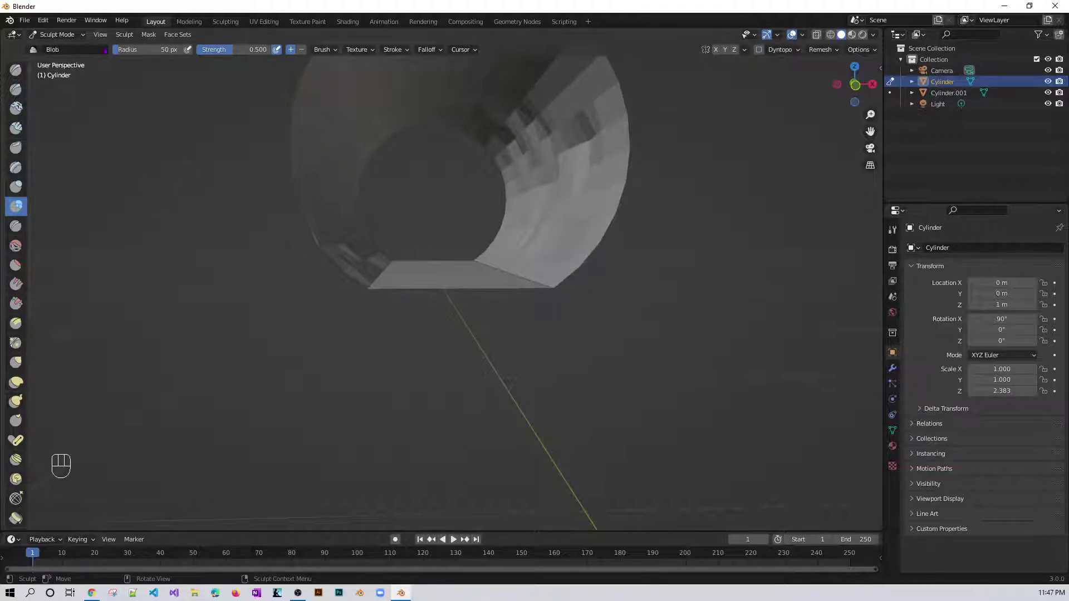
{"action": "middle_click_drag", "start_coordinate": [522, 241], "coordinate": [554, 252]}
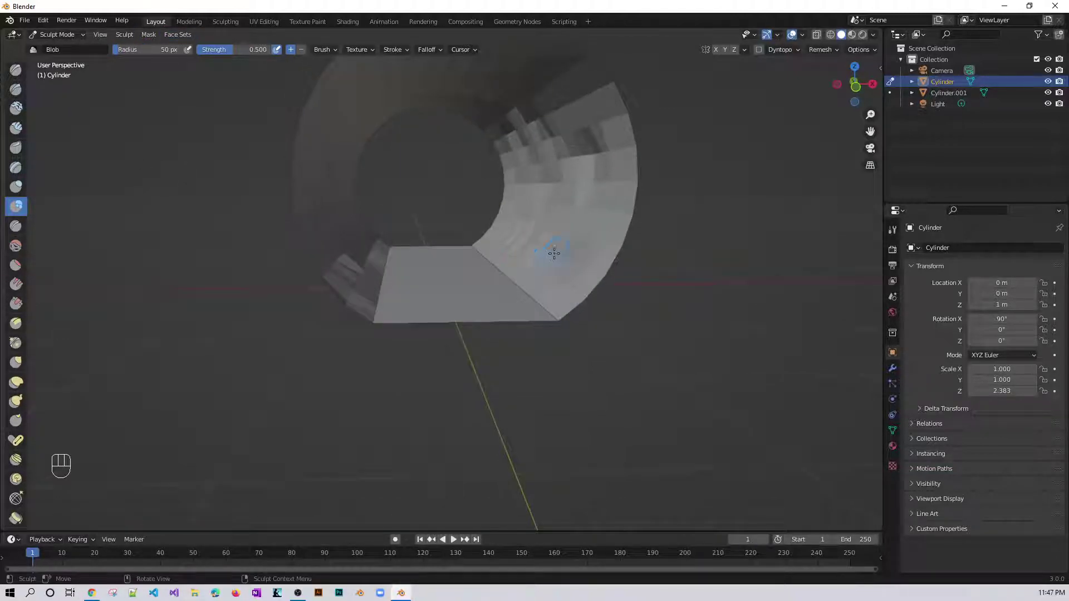
{"action": "mouse_move", "coordinate": [553, 252]}
{"action": "left_mouse_down"}
{"action": "mouse_move", "coordinate": [592, 232]}
{"action": "mouse_move", "coordinate": [612, 156]}
{"action": "mouse_move", "coordinate": [585, 92]}
{"action": "mouse_move", "coordinate": [336, 162]}
{"action": "left_mouse_up"}
{"action": "mouse_move", "coordinate": [374, 245]}
{"action": "left_mouse_down"}
{"action": "mouse_move", "coordinate": [357, 223]}
{"action": "mouse_move", "coordinate": [350, 281]}
{"action": "left_mouse_up"}
{"action": "mouse_move", "coordinate": [342, 273]}
{"action": "left_mouse_down"}
{"action": "mouse_move", "coordinate": [301, 278]}
{"action": "mouse_move", "coordinate": [371, 245]}
{"action": "mouse_move", "coordinate": [372, 203]}
{"action": "left_mouse_up"}
Pull the right wall and the left wall into uneven bumps with the Elastic Deform brush
{"action": "left_click", "coordinate": [16, 381]}
{"action": "left_click_drag", "start_coordinate": [349, 127], "coordinate": [379, 139]}
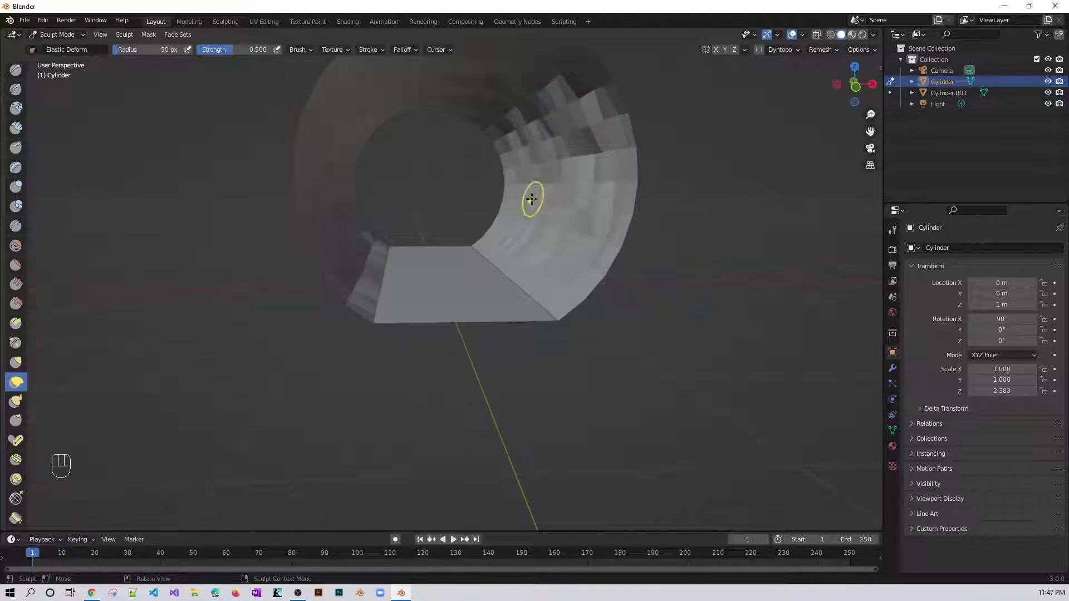
{"action": "mouse_move", "coordinate": [531, 199]}
{"action": "left_mouse_down"}
{"action": "mouse_move", "coordinate": [528, 243]}
{"action": "mouse_move", "coordinate": [515, 243]}
{"action": "left_mouse_up"}
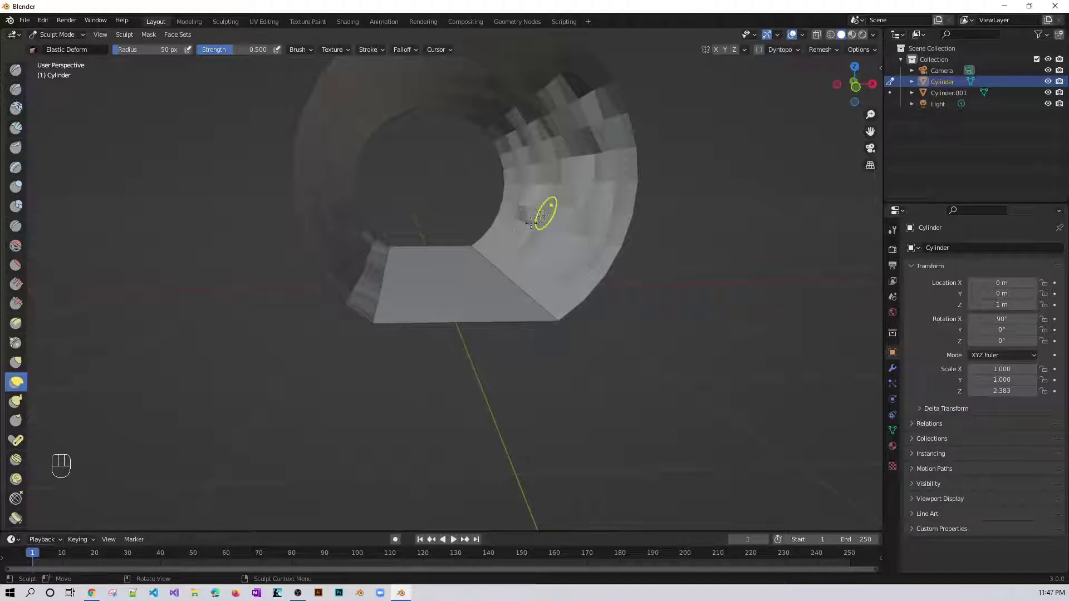
{"action": "left_click_drag", "start_coordinate": [525, 230], "coordinate": [501, 227]}
{"action": "mouse_move", "coordinate": [550, 193]}
{"action": "left_mouse_down"}
{"action": "mouse_move", "coordinate": [533, 184]}
{"action": "mouse_move", "coordinate": [508, 210]}
{"action": "left_mouse_up"}
{"action": "middle_click_drag", "start_coordinate": [508, 210], "coordinate": [621, 238]}
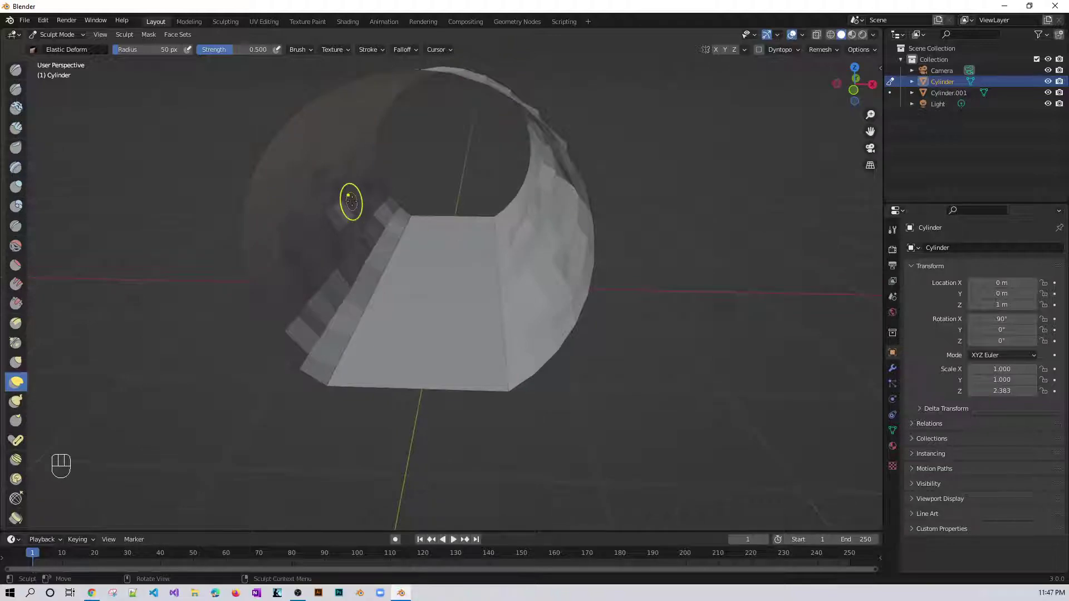
{"action": "mouse_move", "coordinate": [351, 202]}
{"action": "left_mouse_down"}
{"action": "mouse_move", "coordinate": [355, 186]}
{"action": "mouse_move", "coordinate": [382, 172]}
{"action": "left_mouse_up"}
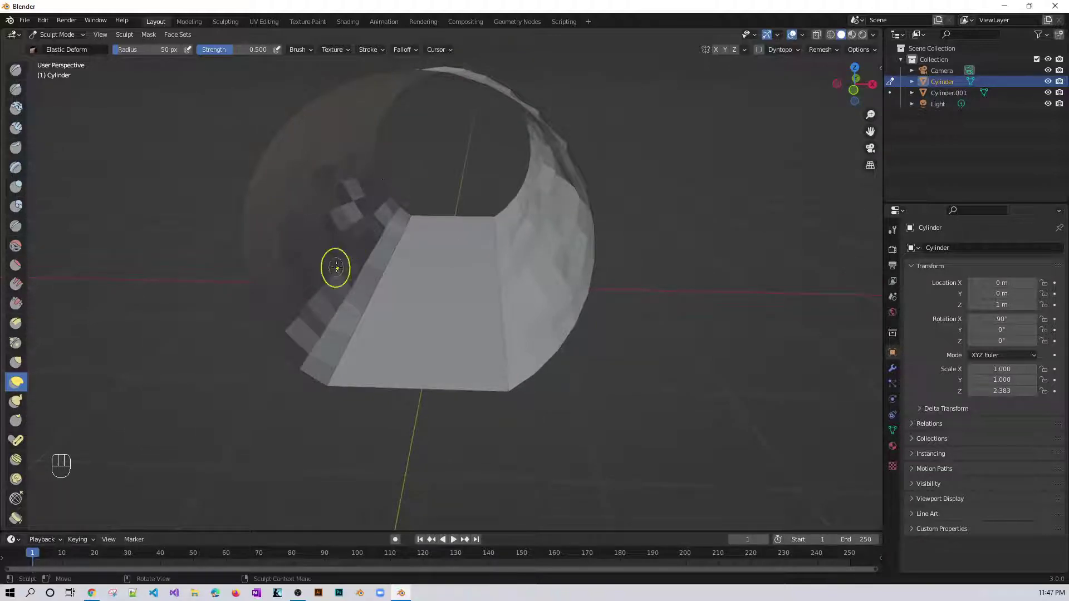
{"action": "left_click_drag", "start_coordinate": [336, 268], "coordinate": [362, 245]}
Pull the right wall and the upper rim of the tube's far opening inward with Elastic Deform for a jagged outline
{"action": "left_click_drag", "start_coordinate": [532, 248], "coordinate": [504, 228]}
{"action": "mouse_move", "coordinate": [517, 220]}
{"action": "left_mouse_down"}
{"action": "mouse_move", "coordinate": [529, 177]}
{"action": "mouse_move", "coordinate": [444, 197]}
{"action": "mouse_move", "coordinate": [467, 181]}
{"action": "mouse_move", "coordinate": [413, 178]}
{"action": "mouse_move", "coordinate": [433, 180]}
{"action": "left_mouse_up"}
{"action": "middle_click_drag", "start_coordinate": [433, 181], "coordinate": [408, 136]}
{"action": "mouse_move", "coordinate": [408, 136]}
{"action": "left_mouse_down"}
{"action": "mouse_move", "coordinate": [451, 184]}
{"action": "mouse_move", "coordinate": [463, 165]}
{"action": "left_mouse_up"}
{"action": "middle_click_drag", "start_coordinate": [463, 166], "coordinate": [483, 126]}
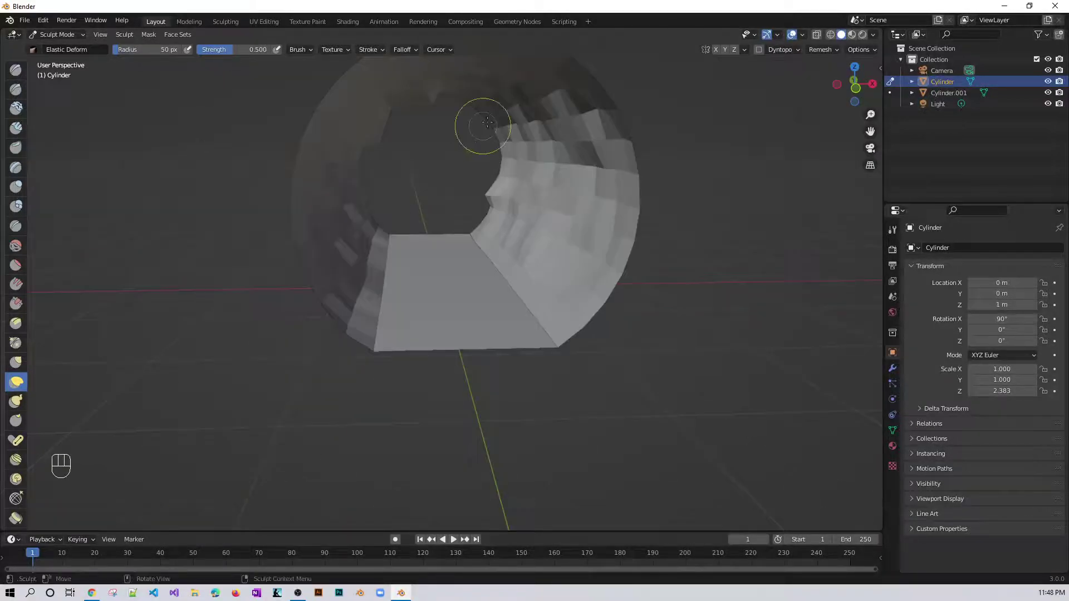
{"action": "left_click_drag", "start_coordinate": [487, 123], "coordinate": [444, 128]}
{"action": "left_click_drag", "start_coordinate": [523, 169], "coordinate": [470, 167]}
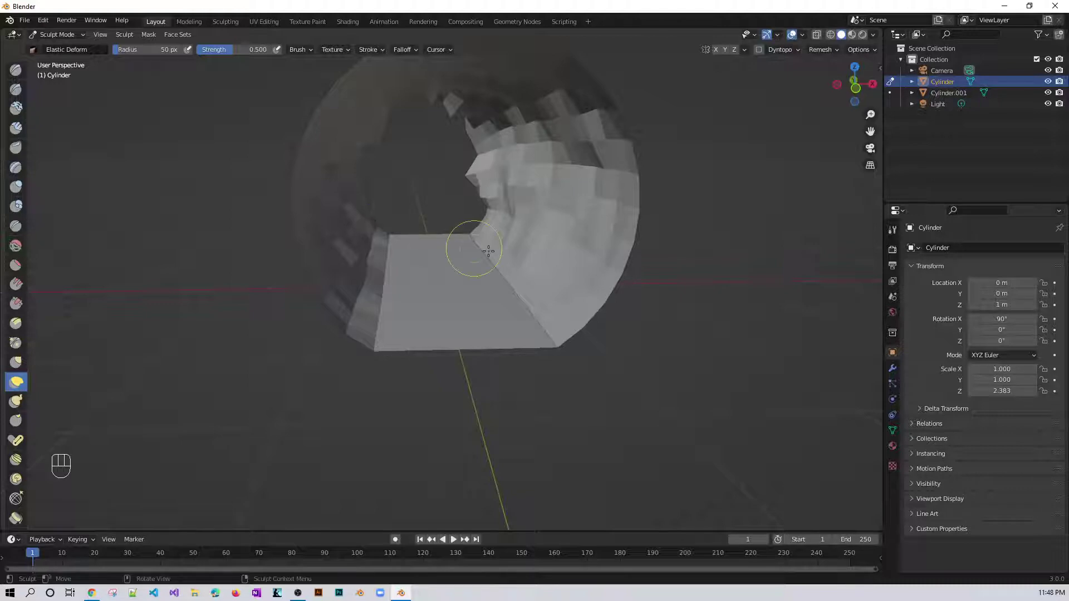
Pull the lower edges of both walls inward over the flat floor with Elastic Deform
{"action": "mouse_move", "coordinate": [493, 252]}
{"action": "left_mouse_down"}
{"action": "mouse_move", "coordinate": [462, 241]}
{"action": "mouse_move", "coordinate": [419, 259]}
{"action": "left_mouse_up"}
{"action": "left_click_drag", "start_coordinate": [551, 274], "coordinate": [460, 294]}
{"action": "left_click_drag", "start_coordinate": [364, 300], "coordinate": [430, 294]}
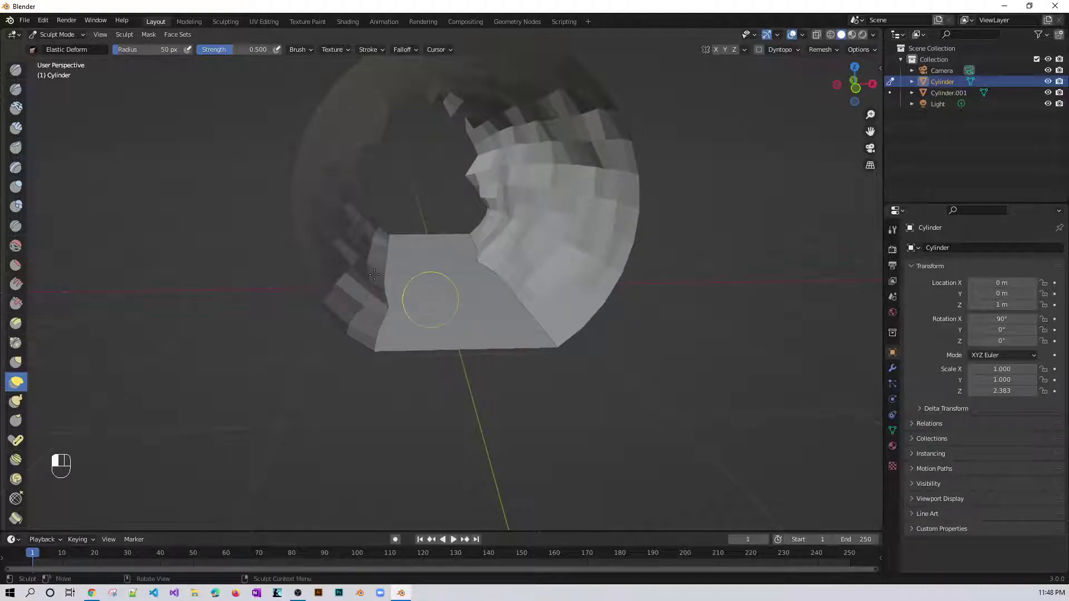
{"action": "left_click_drag", "start_coordinate": [367, 272], "coordinate": [349, 252]}
{"action": "mouse_move", "coordinate": [406, 271]}
{"action": "left_mouse_down"}
{"action": "mouse_move", "coordinate": [409, 260]}
{"action": "mouse_move", "coordinate": [432, 265]}
{"action": "mouse_move", "coordinate": [389, 275]}
{"action": "mouse_move", "coordinate": [404, 253]}
{"action": "mouse_move", "coordinate": [378, 228]}
{"action": "mouse_move", "coordinate": [423, 248]}
{"action": "mouse_move", "coordinate": [478, 243]}
{"action": "left_mouse_up"}
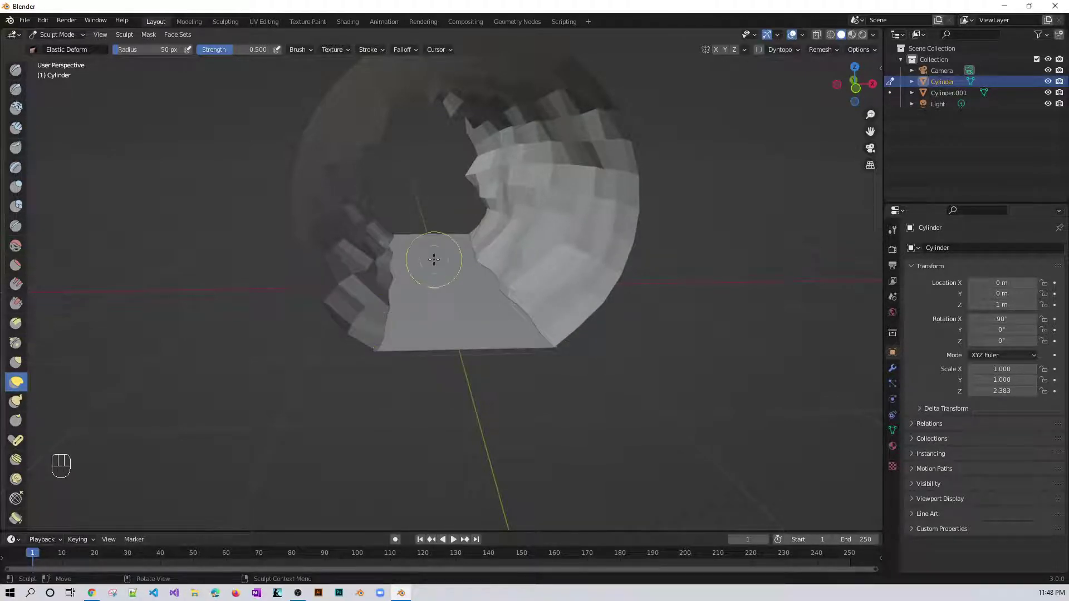
Shift the middle facets of the left wall with Elastic Deform to make its rock surface more irregular
{"action": "middle_click_drag", "start_coordinate": [436, 260], "coordinate": [415, 262]}
{"action": "scroll", "coordinate": [415, 263], "scroll_direction": "up", "scroll_amount": 4}
{"action": "left_click_drag", "start_coordinate": [403, 237], "coordinate": [410, 262]}
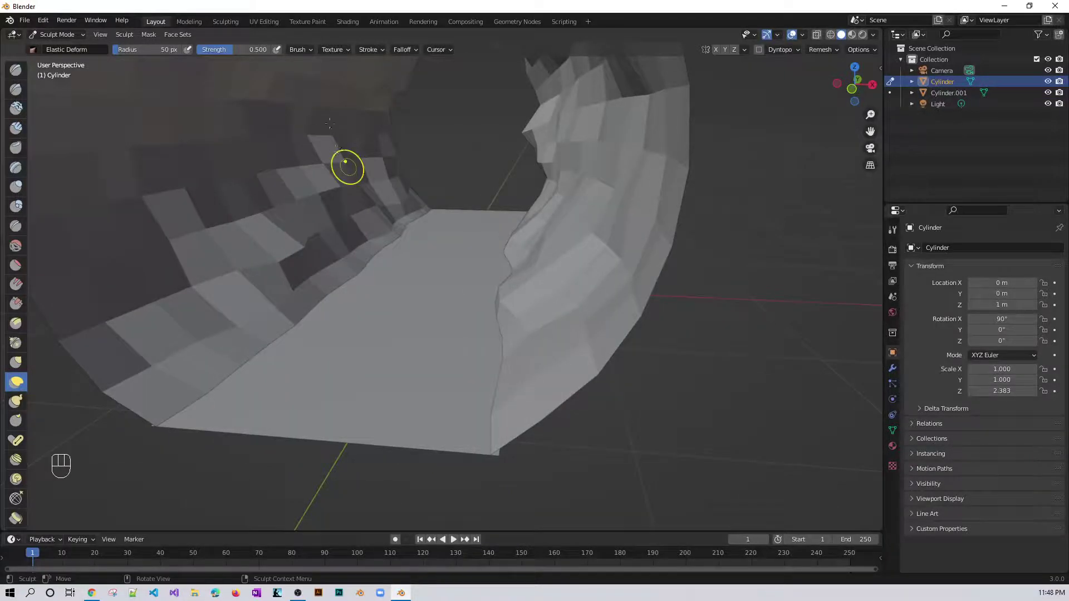
{"action": "mouse_move", "coordinate": [353, 124]}
{"action": "left_mouse_down"}
{"action": "mouse_move", "coordinate": [361, 129]}
{"action": "mouse_move", "coordinate": [337, 147]}
{"action": "left_mouse_up"}
{"action": "left_click_drag", "start_coordinate": [297, 139], "coordinate": [346, 153]}
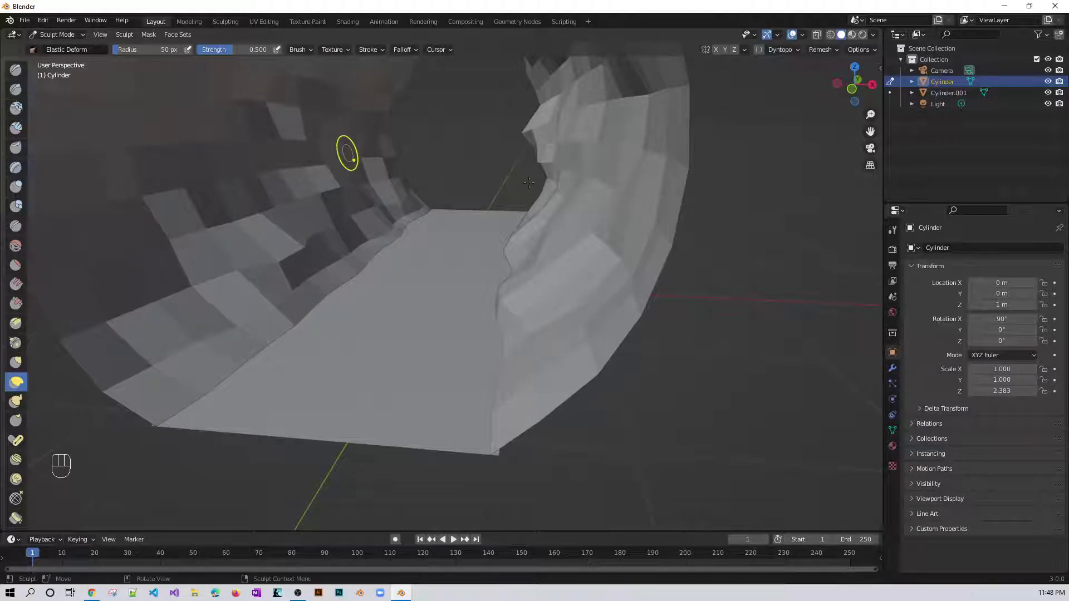
Pull the right wall's base over the floor from the far opening to the near end with Elastic Deform
{"action": "left_click_drag", "start_coordinate": [533, 197], "coordinate": [533, 199]}
{"action": "mouse_move", "coordinate": [475, 180]}
{"action": "left_mouse_down"}
{"action": "mouse_move", "coordinate": [511, 199]}
{"action": "mouse_move", "coordinate": [507, 238]}
{"action": "mouse_move", "coordinate": [462, 261]}
{"action": "left_mouse_up"}
{"action": "middle_click_drag", "start_coordinate": [462, 261], "coordinate": [482, 265]}
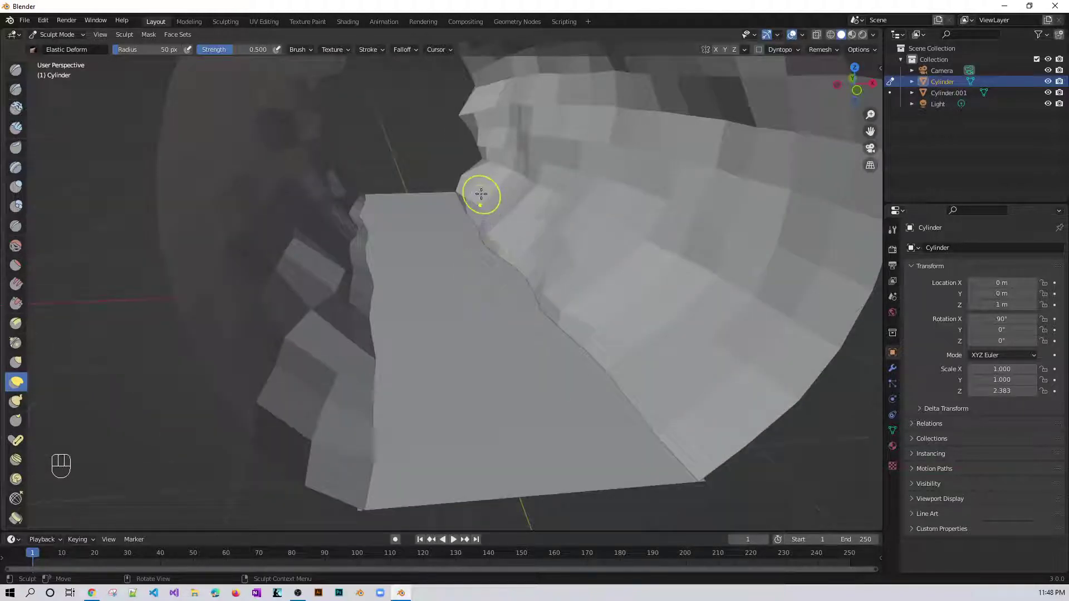
{"action": "mouse_move", "coordinate": [479, 194]}
{"action": "left_mouse_down"}
{"action": "mouse_move", "coordinate": [404, 244]}
{"action": "mouse_move", "coordinate": [424, 237]}
{"action": "left_mouse_up"}
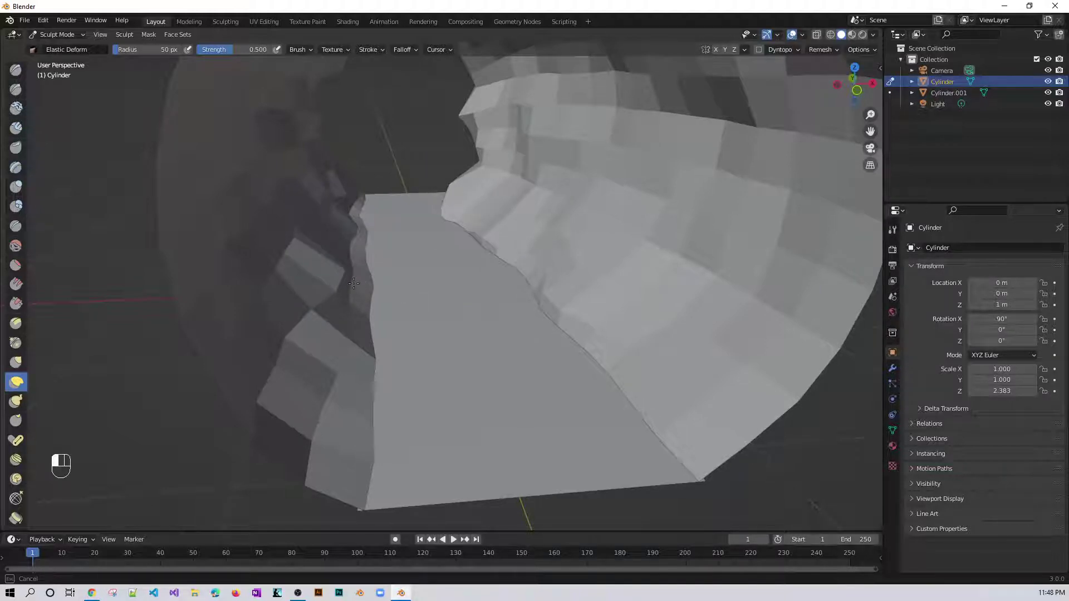
{"action": "mouse_move", "coordinate": [353, 283]}
{"action": "left_mouse_down"}
{"action": "mouse_move", "coordinate": [535, 267]}
{"action": "mouse_move", "coordinate": [498, 277]}
{"action": "mouse_move", "coordinate": [534, 284]}
{"action": "left_mouse_up"}
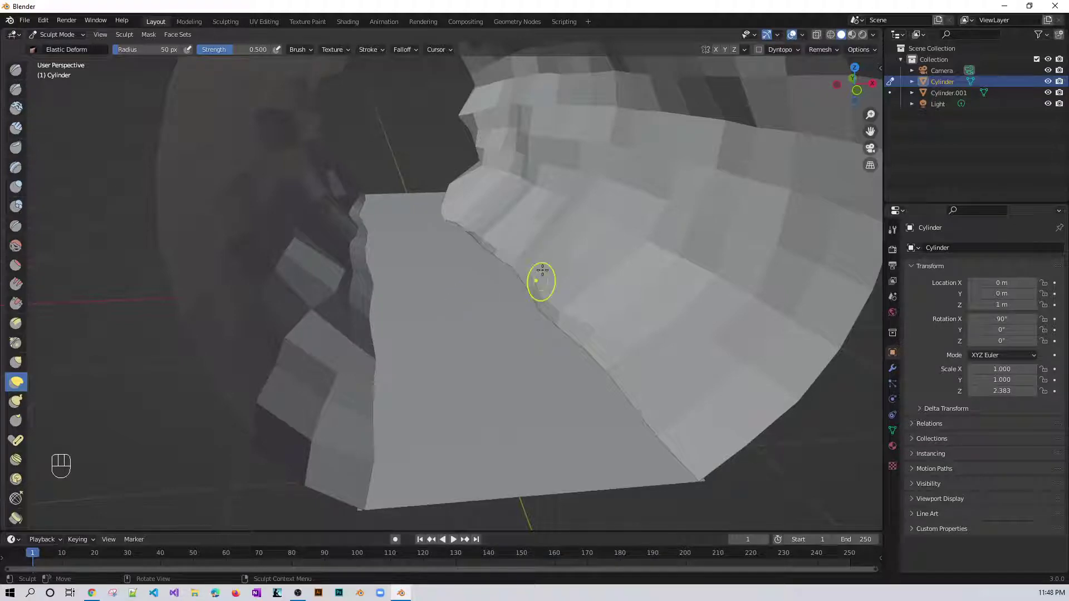
{"action": "mouse_move", "coordinate": [535, 353]}
{"action": "left_mouse_down"}
{"action": "mouse_move", "coordinate": [644, 377]}
{"action": "mouse_move", "coordinate": [678, 424]}
{"action": "left_mouse_up"}
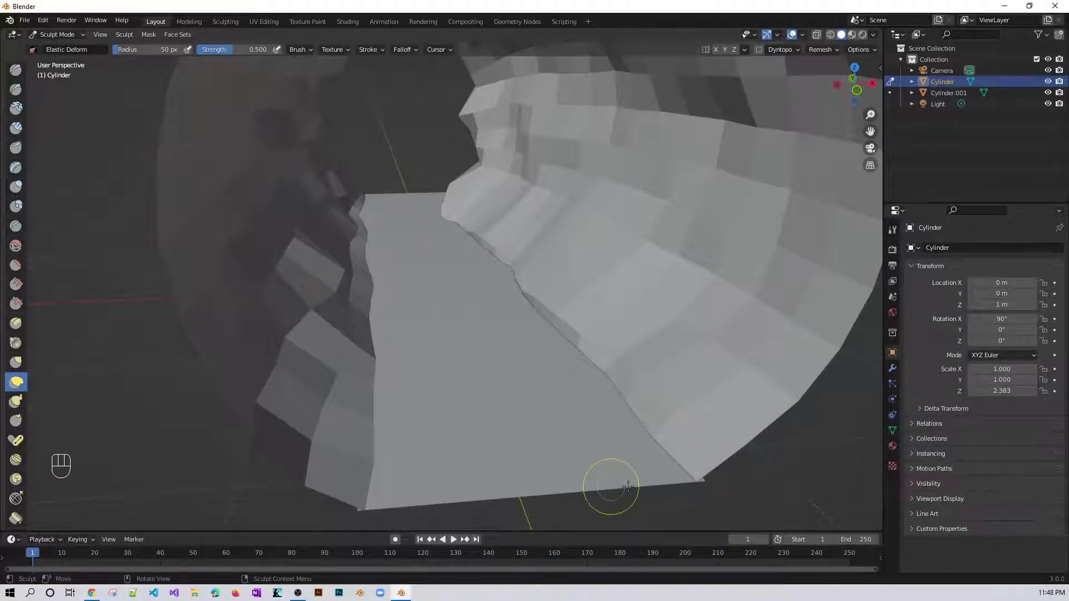
{"action": "mouse_move", "coordinate": [610, 493]}
{"action": "left_mouse_down"}
{"action": "mouse_move", "coordinate": [390, 484]}
{"action": "mouse_move", "coordinate": [370, 468]}
{"action": "left_mouse_up"}
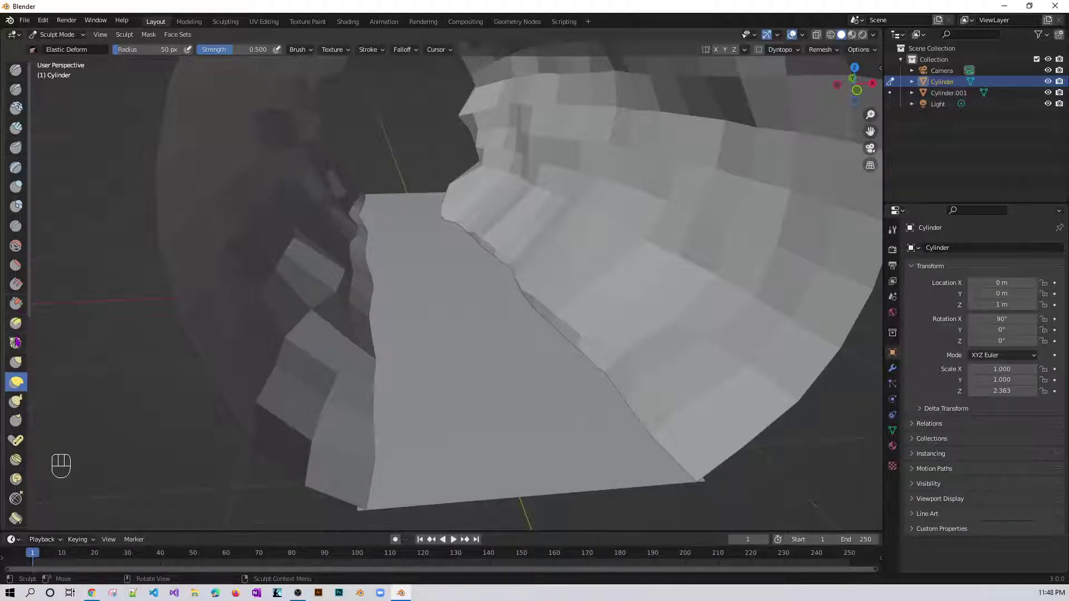
Reshape the lower left wall's rock facets with the Pinch/Magnify and Snake Hook brushes
{"action": "left_click", "coordinate": [15, 343]}
{"action": "left_click_drag", "start_coordinate": [286, 334], "coordinate": [324, 310]}
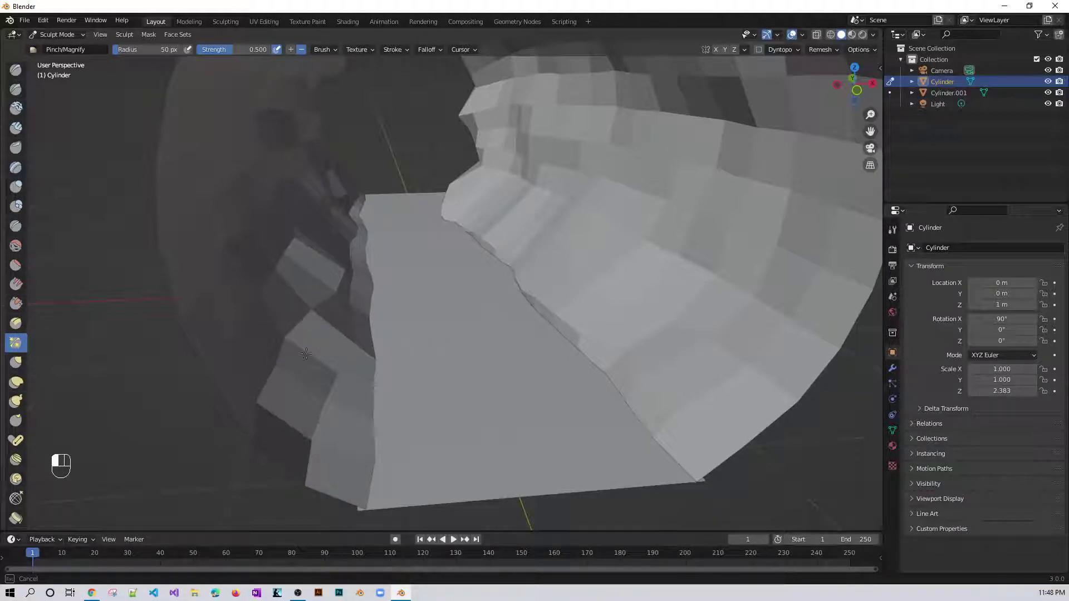
{"action": "mouse_move", "coordinate": [306, 354]}
{"action": "left_mouse_down"}
{"action": "mouse_move", "coordinate": [353, 317]}
{"action": "mouse_move", "coordinate": [267, 358]}
{"action": "left_mouse_up"}
{"action": "left_click", "coordinate": [15, 323]}
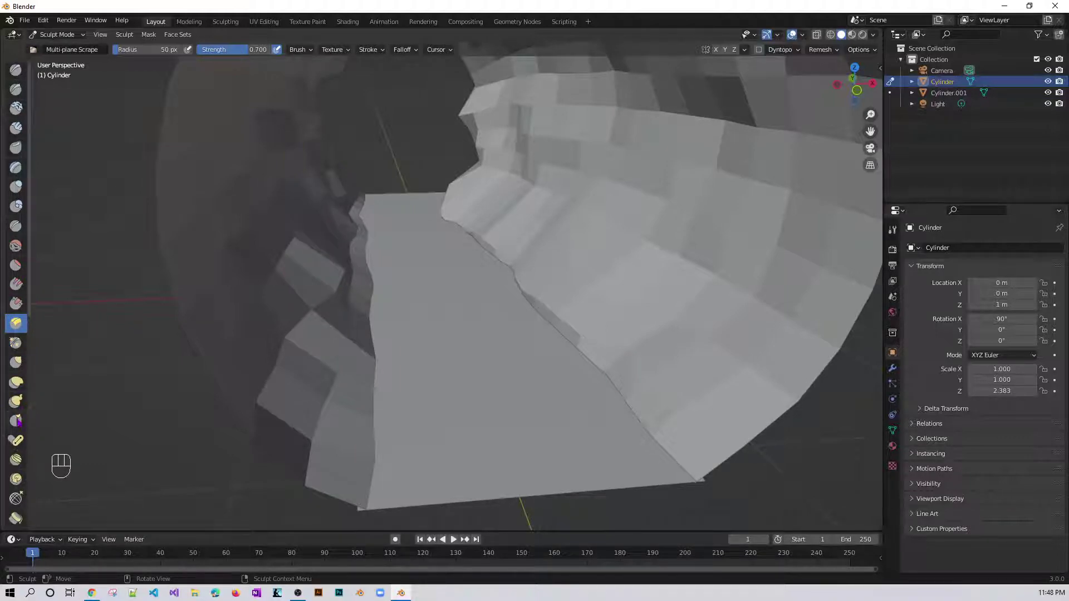
{"action": "left_click", "coordinate": [16, 401]}
{"action": "left_click_drag", "start_coordinate": [306, 297], "coordinate": [245, 262]}
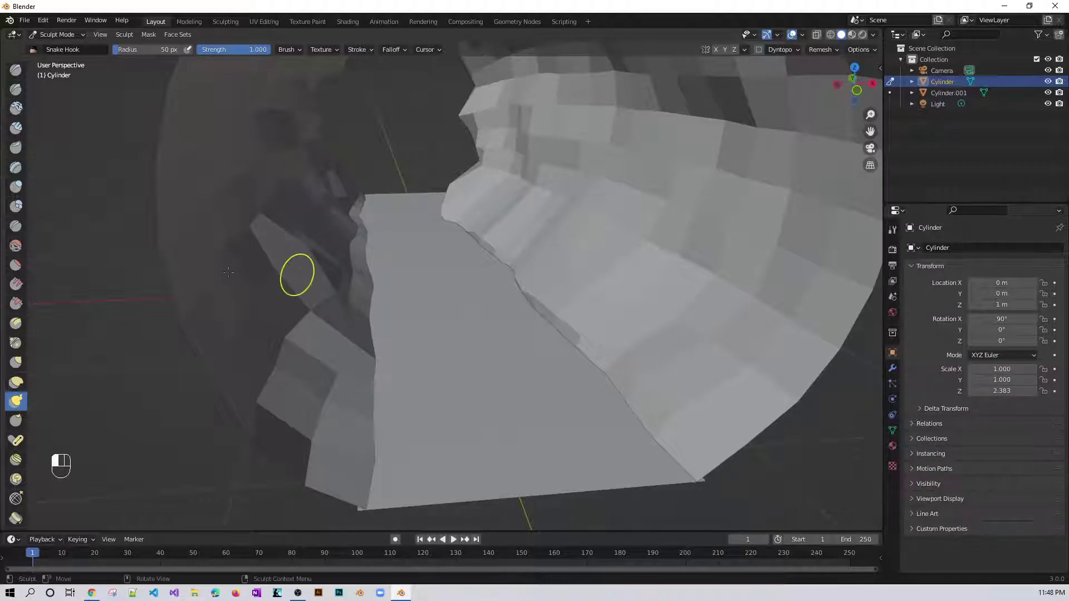
Rework the stretched left wall facet with Clay Strips and build up the right wall with the Clay brush
{"action": "left_click", "coordinate": [15, 128]}
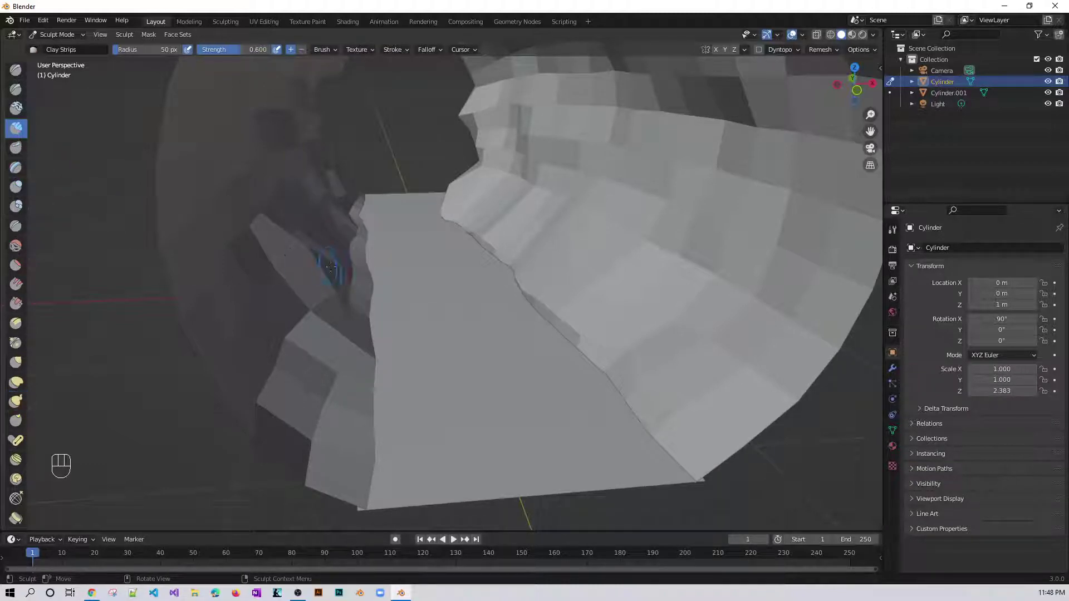
{"action": "left_click_drag", "start_coordinate": [301, 294], "coordinate": [298, 252]}
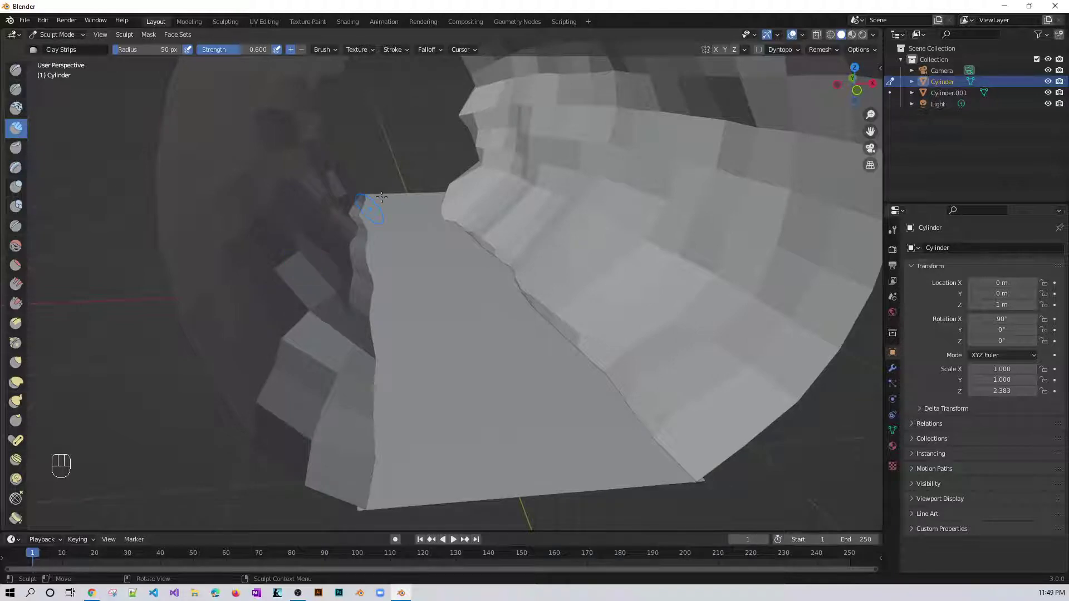
{"action": "left_click_drag", "start_coordinate": [467, 117], "coordinate": [471, 119]}
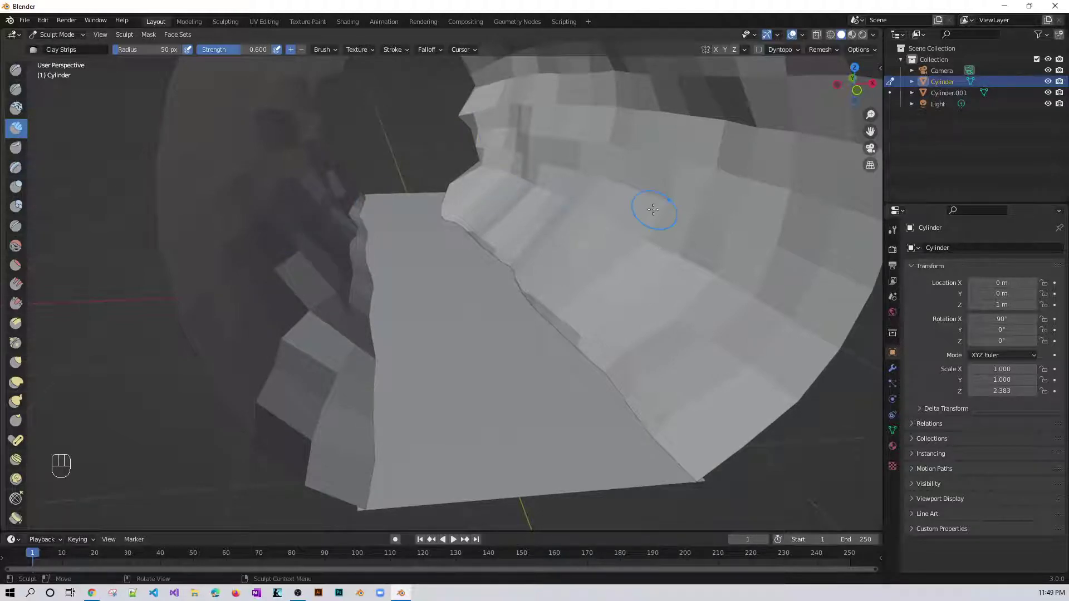
{"action": "left_click", "coordinate": [16, 107]}
{"action": "mouse_move", "coordinate": [551, 211]}
{"action": "left_mouse_down"}
{"action": "mouse_move", "coordinate": [544, 162]}
{"action": "mouse_move", "coordinate": [490, 167]}
{"action": "mouse_move", "coordinate": [533, 210]}
{"action": "left_mouse_up"}
{"action": "left_click_drag", "start_coordinate": [563, 261], "coordinate": [563, 262]}
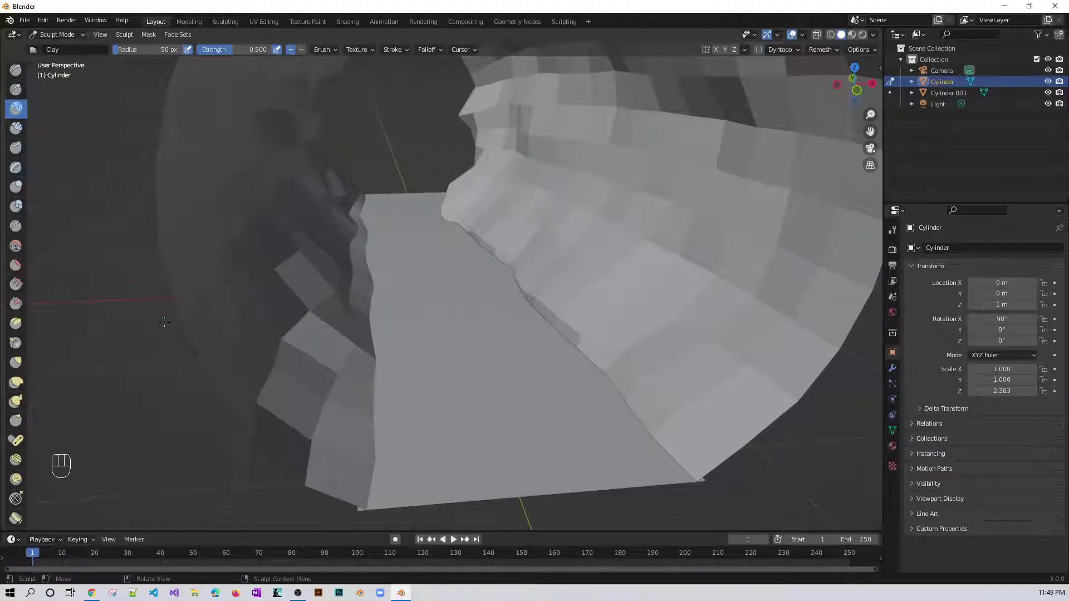
Deform the lower and middle right wall near the far opening with the Elastic Deform brush
{"action": "left_click", "coordinate": [15, 382]}
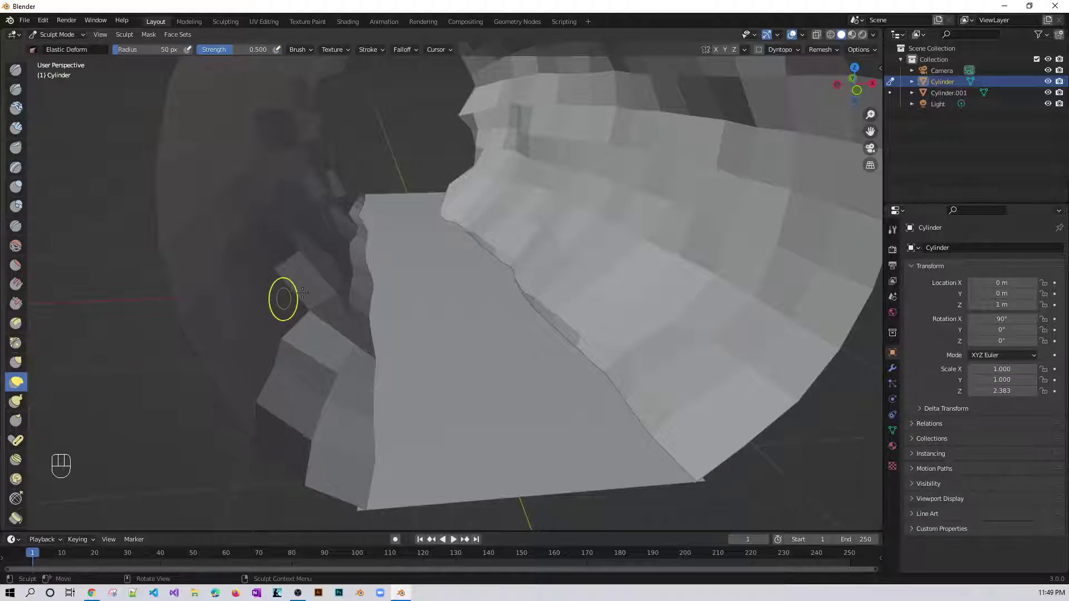
{"action": "left_click_drag", "start_coordinate": [551, 281], "coordinate": [508, 250]}
{"action": "left_click_drag", "start_coordinate": [543, 189], "coordinate": [550, 140]}
{"action": "left_click_drag", "start_coordinate": [550, 141], "coordinate": [493, 175]}
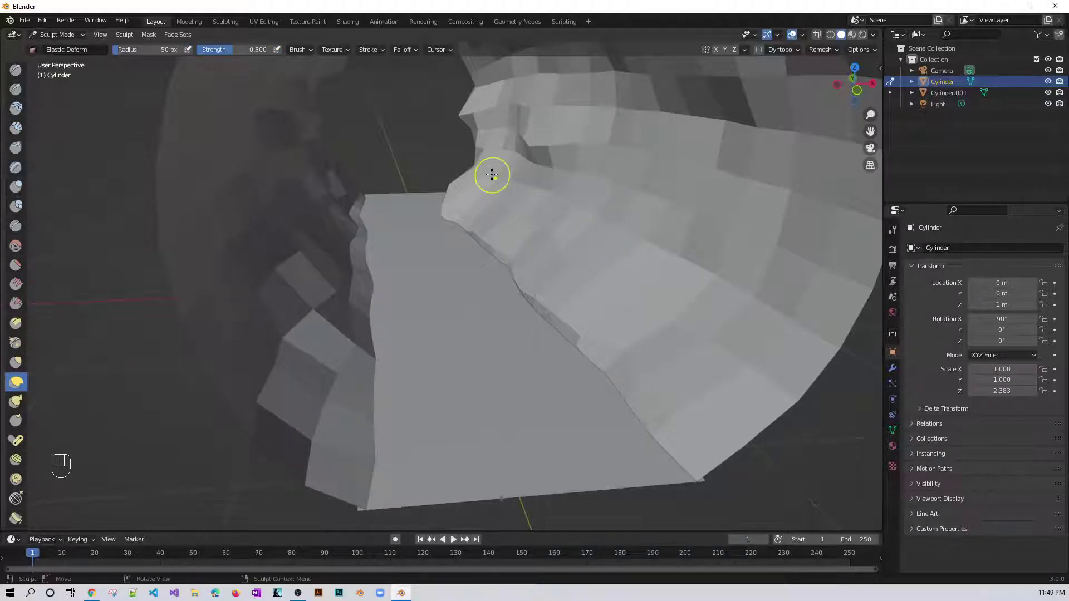
From the tube's opposite end, pull the wall and ceiling into uneven rock with Elastic Deform
{"action": "scroll", "coordinate": [496, 189], "scroll_direction": "down", "scroll_amount": 3}
{"action": "mouse_move", "coordinate": [522, 227]}
{"action": "middle_mouse_down"}
{"action": "mouse_move", "coordinate": [280, 237]}
{"action": "mouse_move", "coordinate": [259, 224]}
{"action": "mouse_move", "coordinate": [272, 232]}
{"action": "middle_mouse_up"}
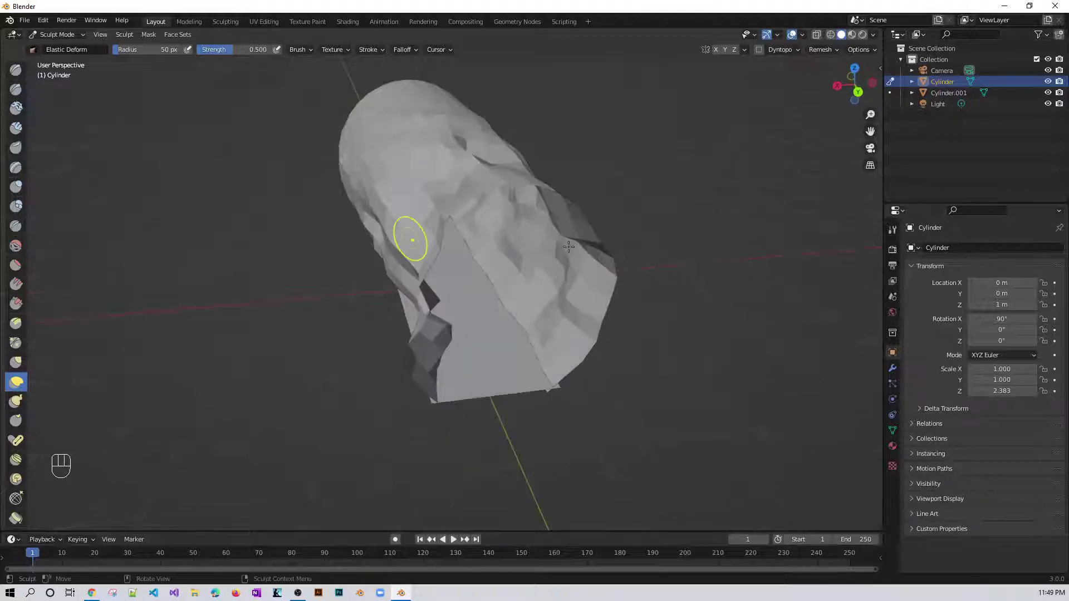
{"action": "middle_click_drag", "start_coordinate": [668, 255], "coordinate": [412, 178]}
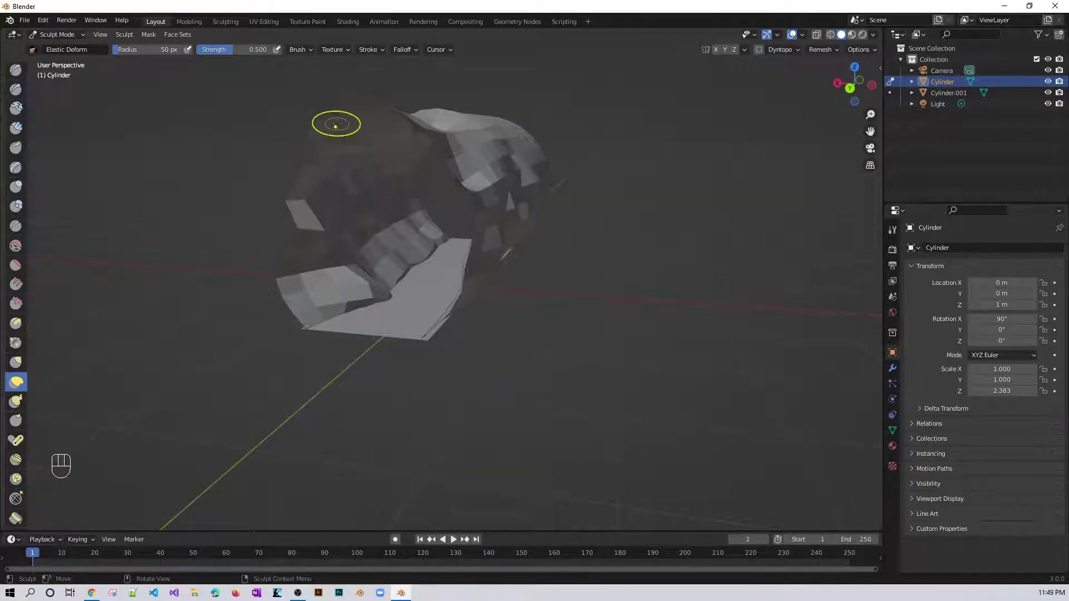
{"action": "mouse_move", "coordinate": [306, 166]}
{"action": "left_mouse_down"}
{"action": "mouse_move", "coordinate": [320, 152]}
{"action": "mouse_move", "coordinate": [366, 184]}
{"action": "left_mouse_up"}
{"action": "left_click_drag", "start_coordinate": [366, 148], "coordinate": [362, 127]}
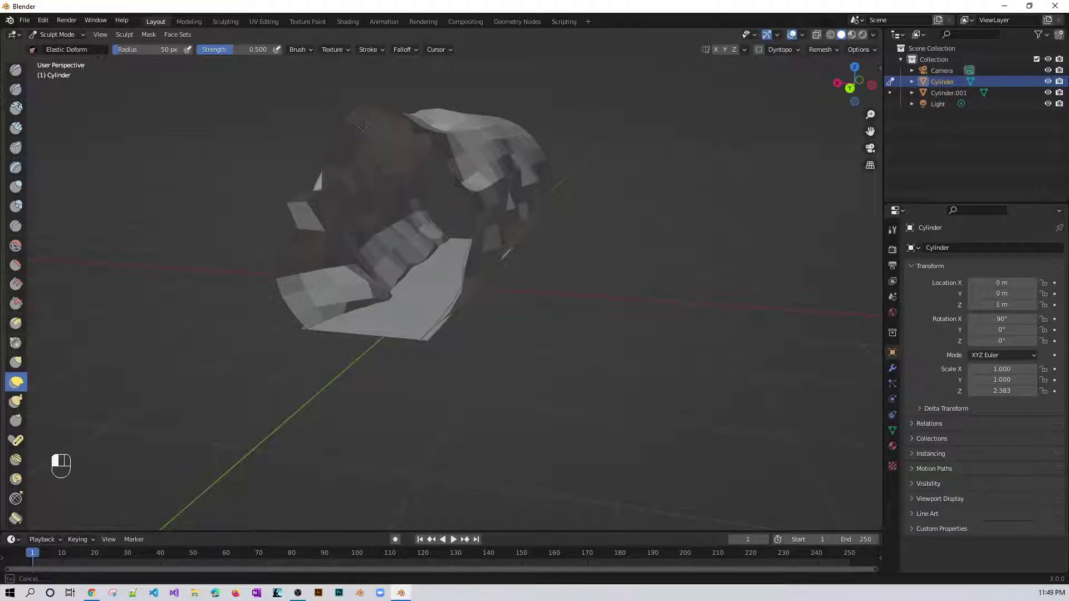
{"action": "left_click_drag", "start_coordinate": [362, 174], "coordinate": [363, 176]}
{"action": "left_click_drag", "start_coordinate": [370, 111], "coordinate": [403, 178]}
{"action": "left_click_drag", "start_coordinate": [349, 137], "coordinate": [371, 168]}
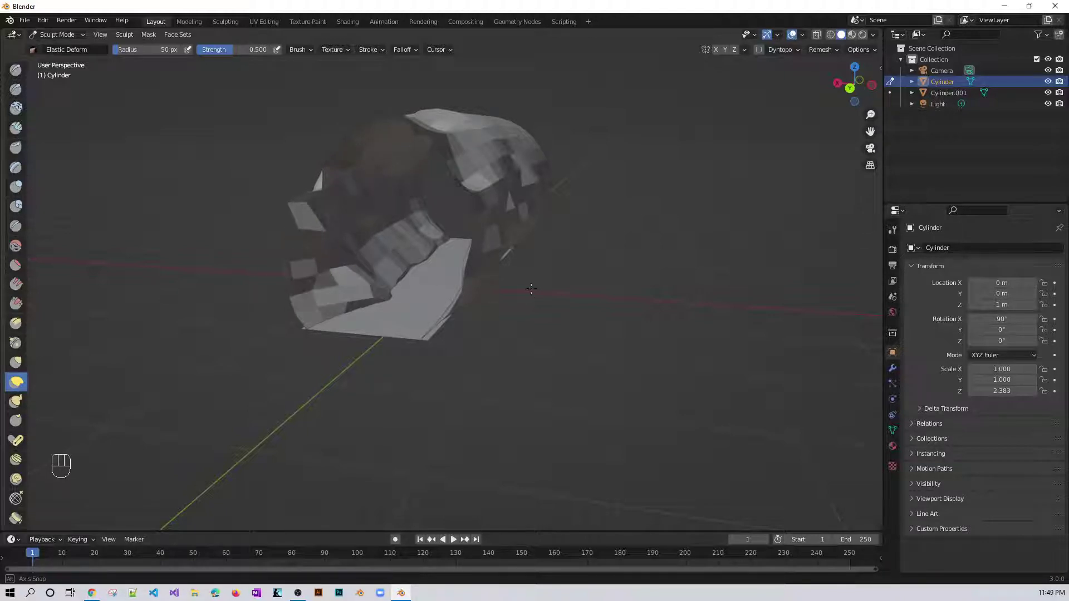
Roughen the ceiling edge and the other side wall at the tube's opposite end with Elastic Deform
{"action": "middle_click_drag", "start_coordinate": [370, 279], "coordinate": [560, 284]}
{"action": "mouse_move", "coordinate": [535, 120]}
{"action": "left_mouse_down"}
{"action": "mouse_move", "coordinate": [520, 173]}
{"action": "mouse_move", "coordinate": [507, 111]}
{"action": "left_mouse_up"}
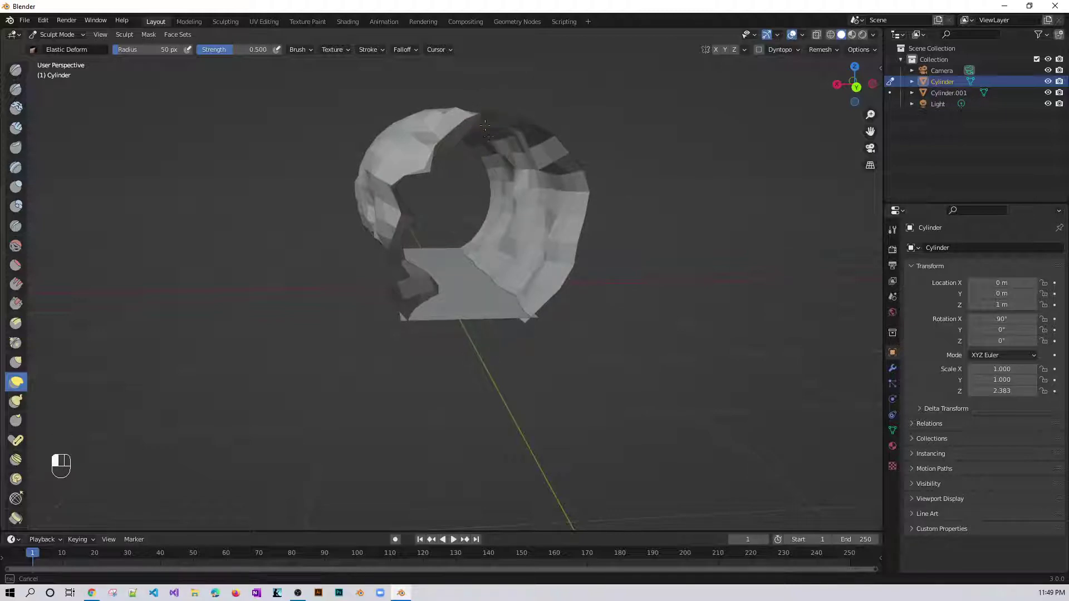
{"action": "mouse_move", "coordinate": [497, 180]}
{"action": "left_mouse_down"}
{"action": "mouse_move", "coordinate": [546, 174]}
{"action": "mouse_move", "coordinate": [551, 193]}
{"action": "left_mouse_up"}
{"action": "mouse_move", "coordinate": [553, 195]}
{"action": "left_mouse_down"}
{"action": "mouse_move", "coordinate": [560, 206]}
{"action": "mouse_move", "coordinate": [550, 212]}
{"action": "left_mouse_up"}
{"action": "mouse_move", "coordinate": [494, 228]}
{"action": "left_mouse_down"}
{"action": "mouse_move", "coordinate": [551, 261]}
{"action": "mouse_move", "coordinate": [526, 289]}
{"action": "left_mouse_up"}
Back at the front entrance, pull the ceiling and the walls around the far opening inward with Elastic Deform
{"action": "middle_click_drag", "start_coordinate": [529, 298], "coordinate": [428, 261]}
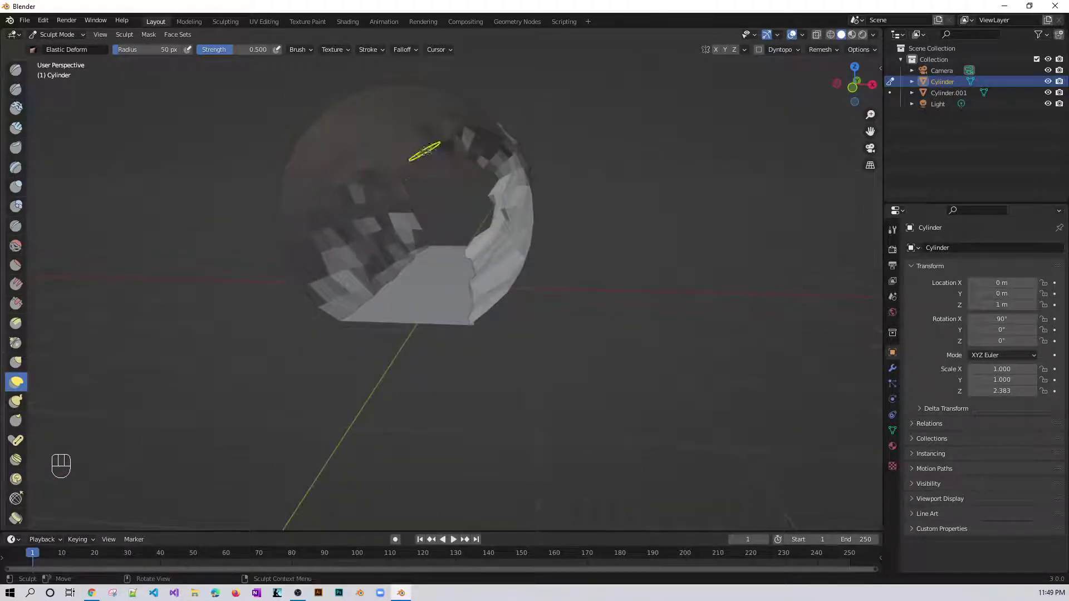
{"action": "mouse_move", "coordinate": [424, 149]}
{"action": "left_mouse_down"}
{"action": "mouse_move", "coordinate": [436, 206]}
{"action": "mouse_move", "coordinate": [406, 203]}
{"action": "left_mouse_up"}
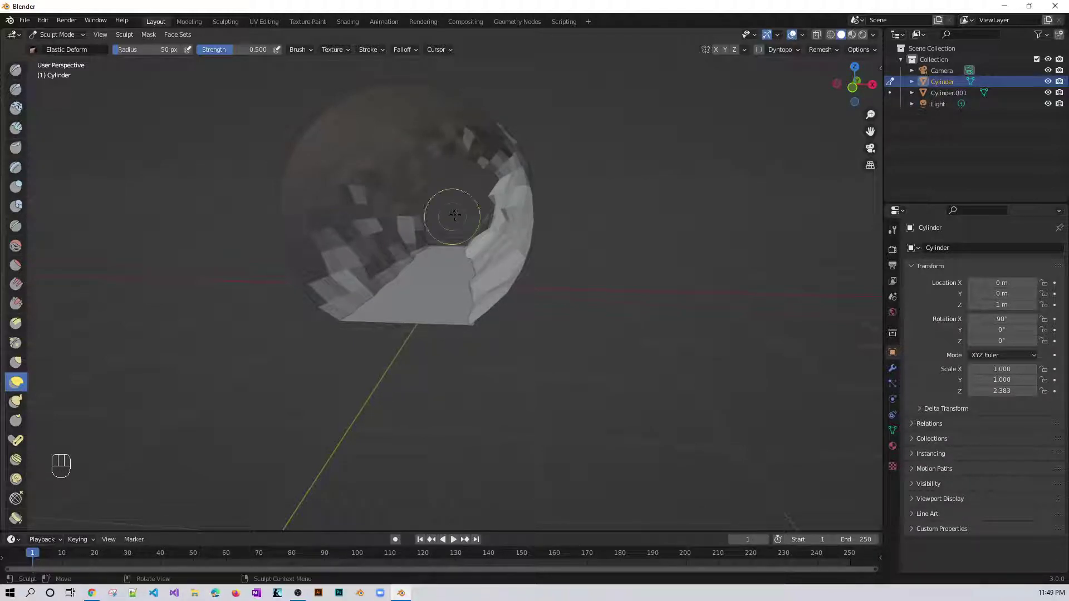
{"action": "mouse_move", "coordinate": [441, 209]}
{"action": "middle_mouse_down"}
{"action": "mouse_move", "coordinate": [462, 215]}
{"action": "mouse_move", "coordinate": [436, 143]}
{"action": "middle_mouse_up"}
{"action": "left_click_drag", "start_coordinate": [437, 143], "coordinate": [426, 187]}
{"action": "mouse_move", "coordinate": [487, 222]}
{"action": "left_mouse_down"}
{"action": "mouse_move", "coordinate": [474, 229]}
{"action": "mouse_move", "coordinate": [504, 217]}
{"action": "left_mouse_up"}
{"action": "left_click_drag", "start_coordinate": [492, 163], "coordinate": [445, 219]}
{"action": "mouse_move", "coordinate": [418, 146]}
{"action": "left_mouse_down"}
{"action": "mouse_move", "coordinate": [359, 210]}
{"action": "mouse_move", "coordinate": [370, 273]}
{"action": "left_mouse_up"}
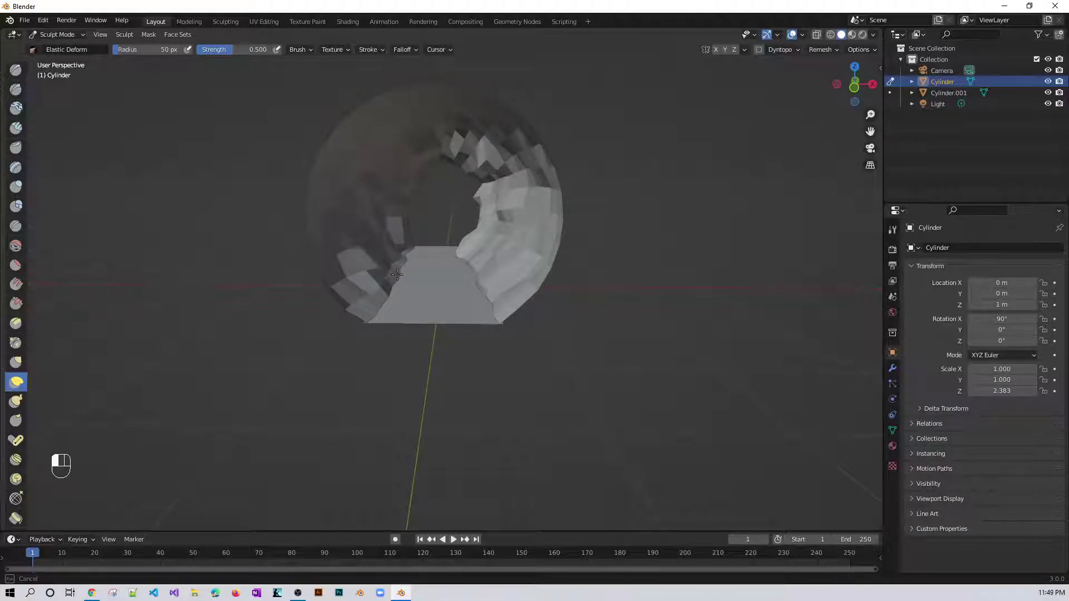
Return the cave walls to Object Mode and apply Shade Smooth to them
{"action": "scroll", "coordinate": [623, 301], "scroll_direction": "up", "scroll_amount": 5}
{"action": "middle_click_drag", "start_coordinate": [625, 302], "coordinate": [644, 291]}
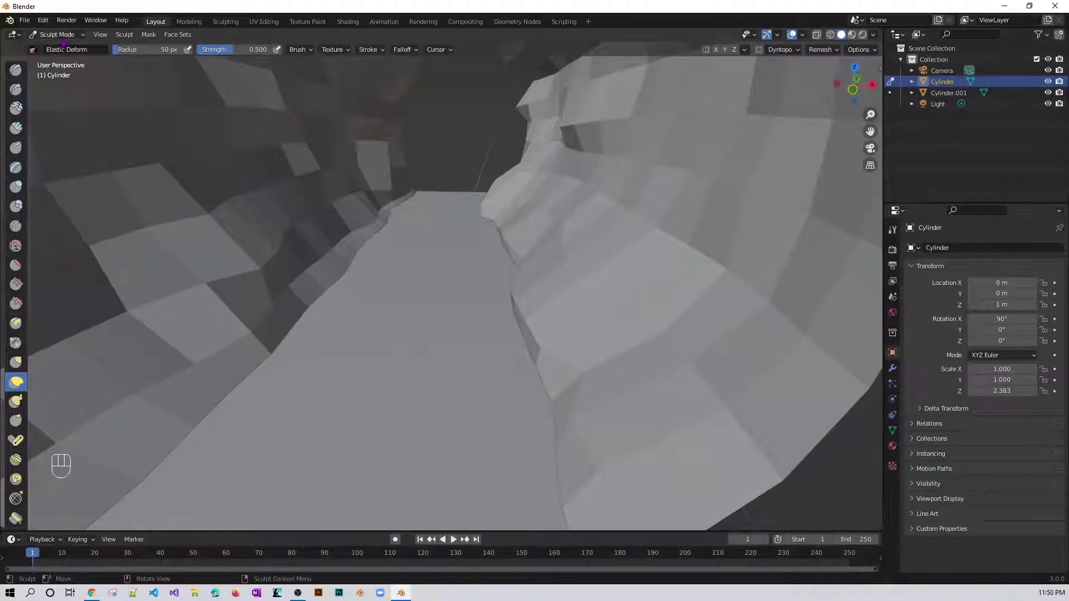
{"action": "left_click", "coordinate": [59, 34]}
{"action": "left_click", "coordinate": [60, 45]}
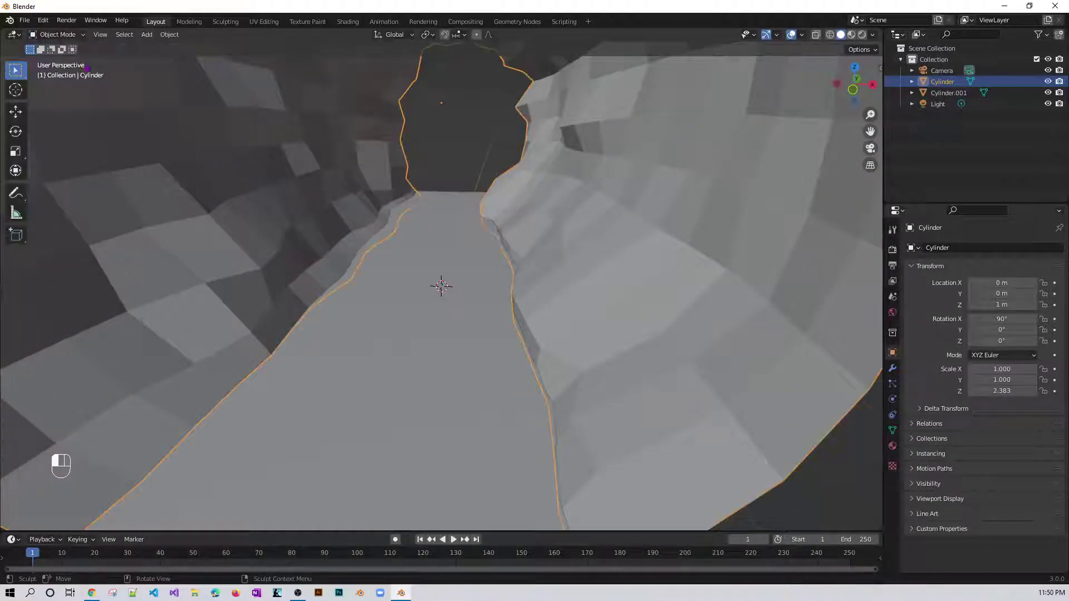
{"action": "right_click", "coordinate": [626, 192]}
{"action": "left_click", "coordinate": [626, 192]}
{"action": "scroll", "coordinate": [651, 200], "scroll_direction": "down", "scroll_amount": 6}
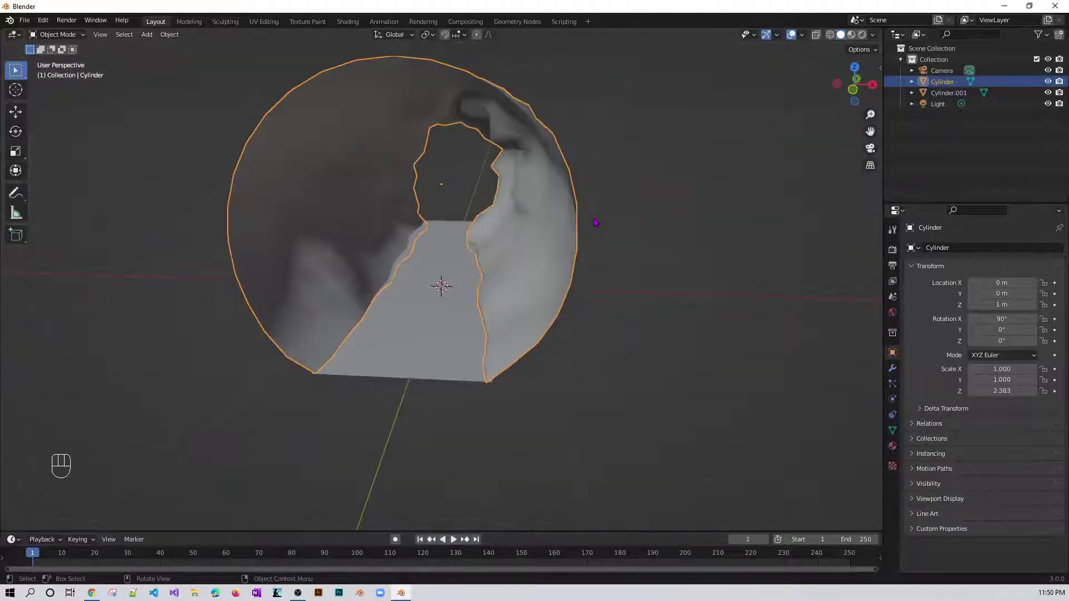
Put the walls and floor in Edit Mode together, show them as wireframe with proportional editing enabled, and select the tube's narrow far section
{"action": "middle_click_drag", "start_coordinate": [651, 201], "coordinate": [442, 326]}
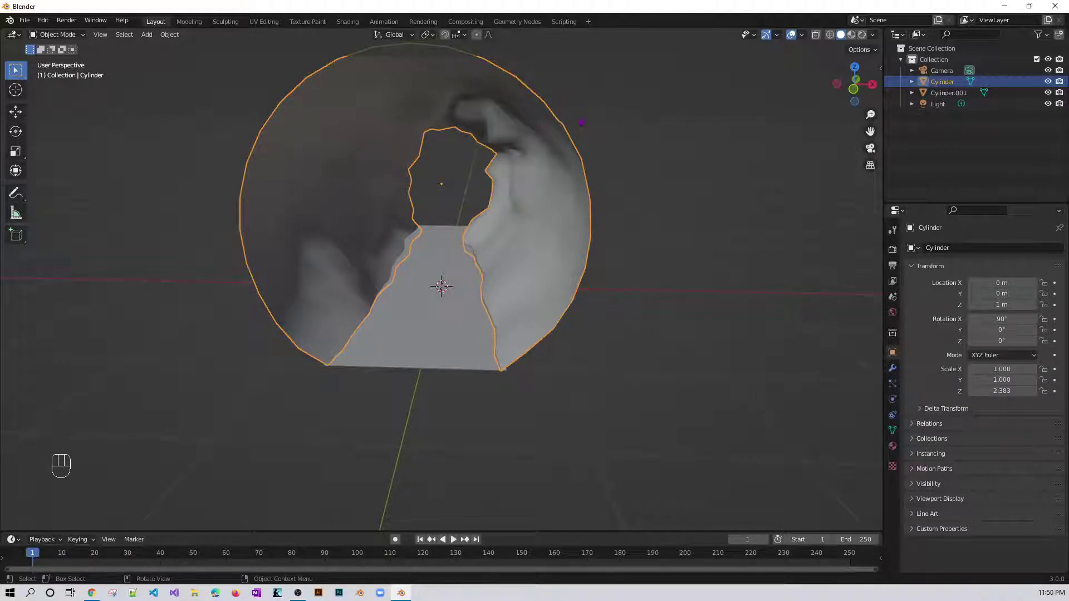
{"action": "left_click", "coordinate": [423, 332], "text": "shift"}
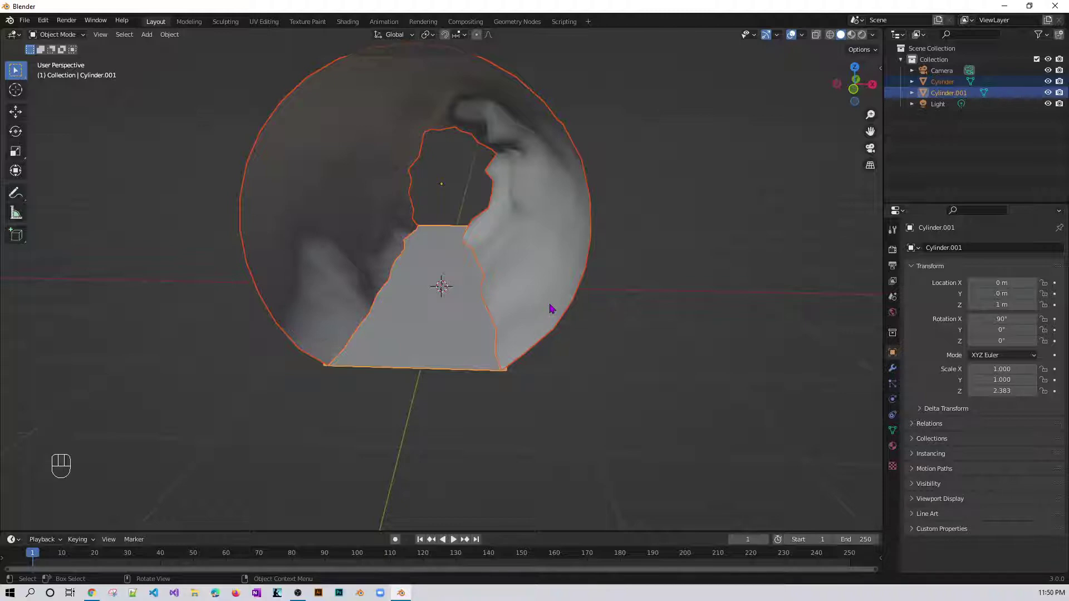
{"action": "left_click", "coordinate": [55, 34]}
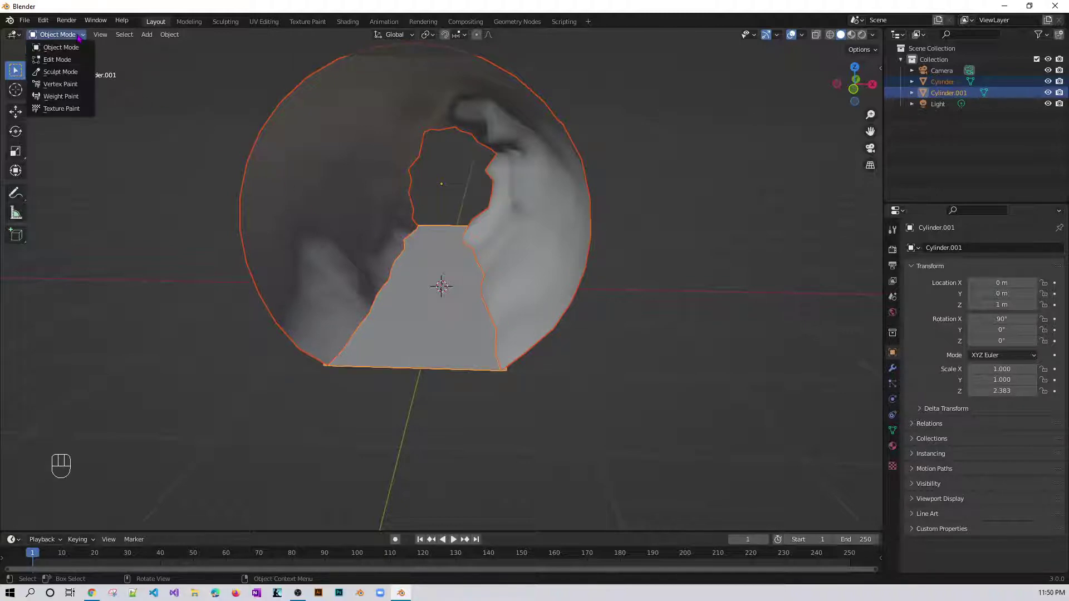
{"action": "left_click", "coordinate": [53, 46]}
{"action": "middle_click_drag", "start_coordinate": [704, 260], "coordinate": [516, 273]}
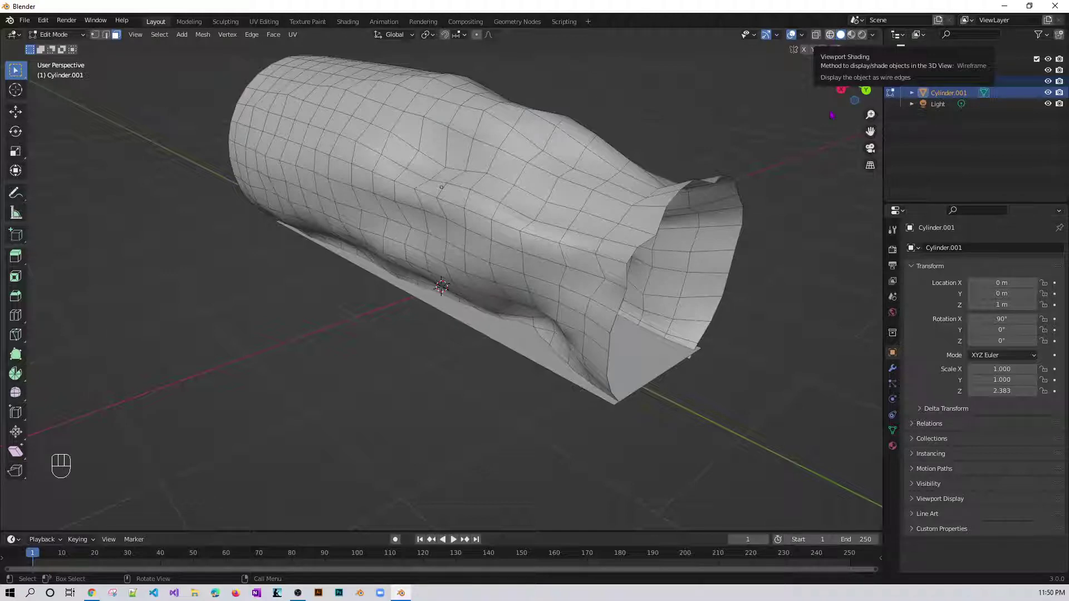
{"action": "middle_click_drag", "start_coordinate": [499, 361], "coordinate": [521, 360]}
{"action": "left_click_drag", "start_coordinate": [527, 82], "coordinate": [791, 419]}
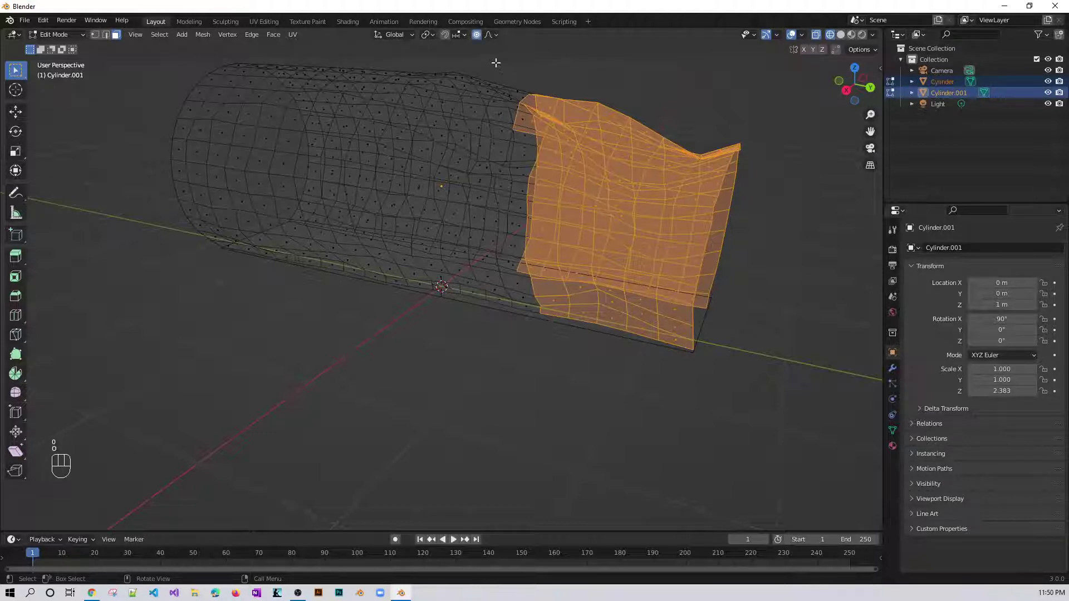
Rotate the selected far section about -35° around global Z, using Smooth proportional falloff with a size of 2.59
{"action": "scroll", "coordinate": [699, 272], "scroll_direction": "down", "scroll_amount": 3}
{"action": "middle_click_drag", "start_coordinate": [498, 310], "coordinate": [545, 282]}
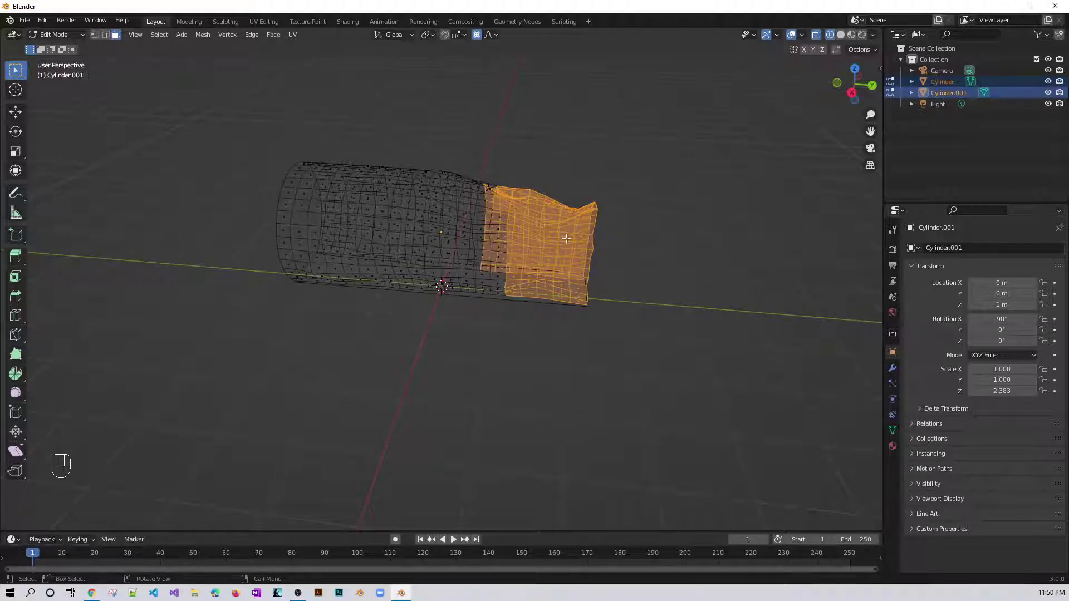
{"action": "key", "text": "r"}
{"action": "key", "text": "z"}
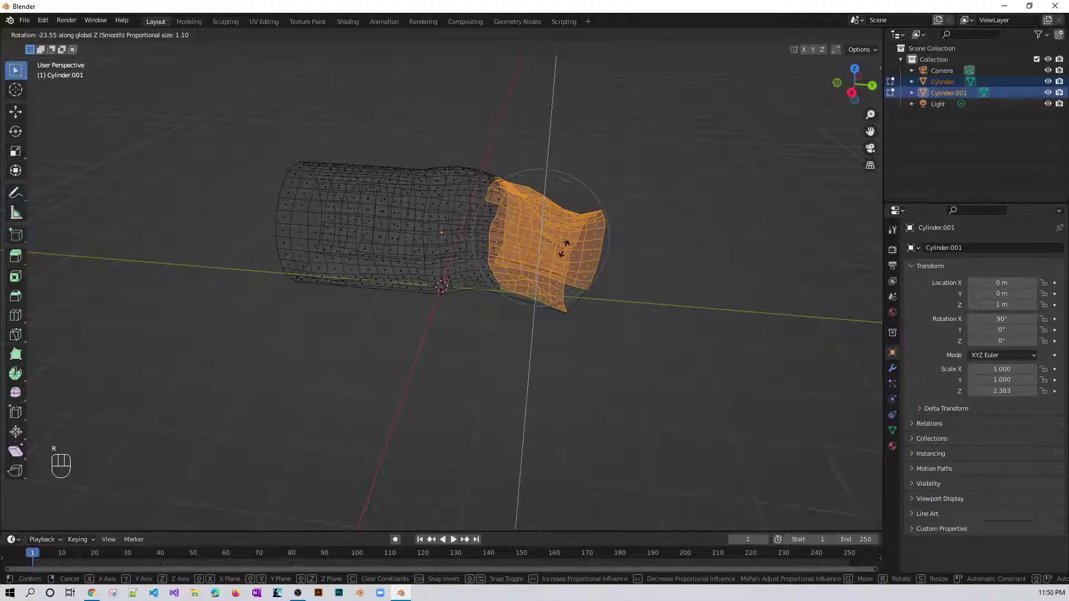
{"action": "scroll", "coordinate": [567, 248], "scroll_direction": "down", "scroll_amount": 3}
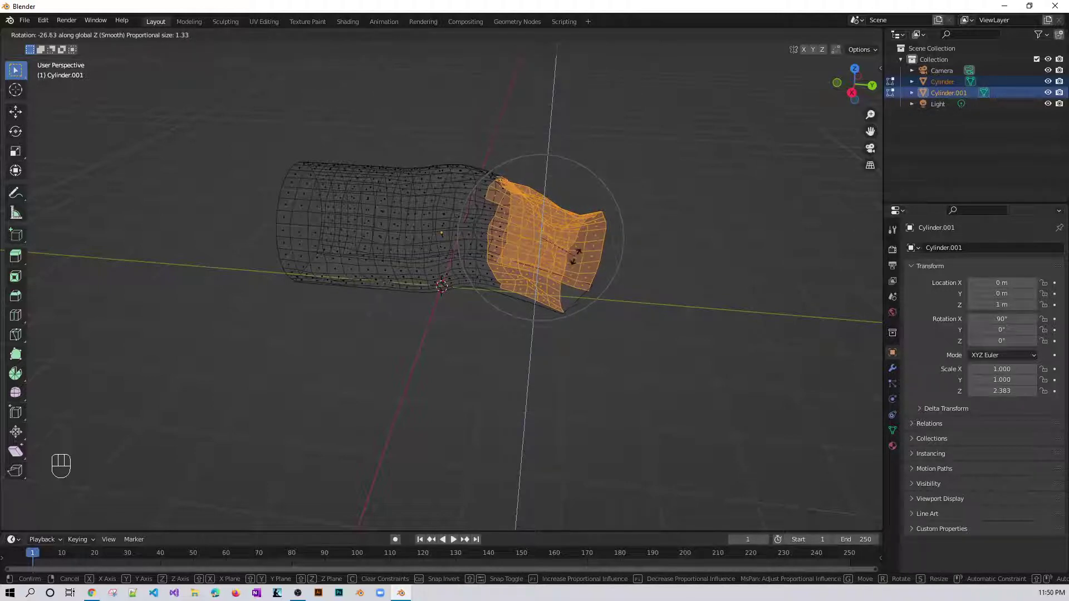
{"action": "scroll", "coordinate": [573, 260], "scroll_direction": "down", "scroll_amount": 4}
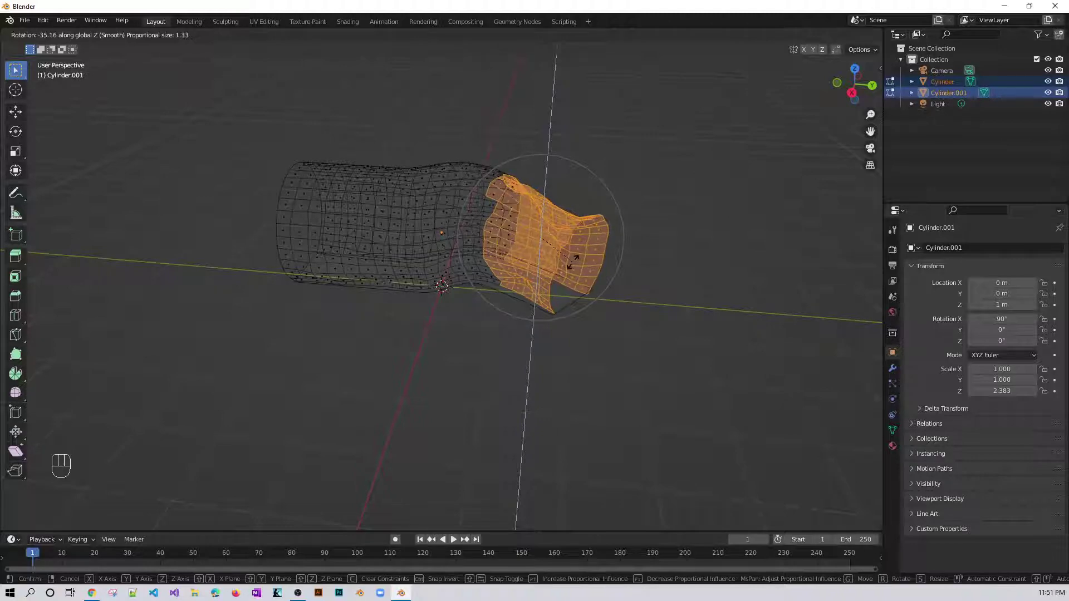
{"action": "scroll", "coordinate": [572, 261], "scroll_direction": "down", "scroll_amount": 3}
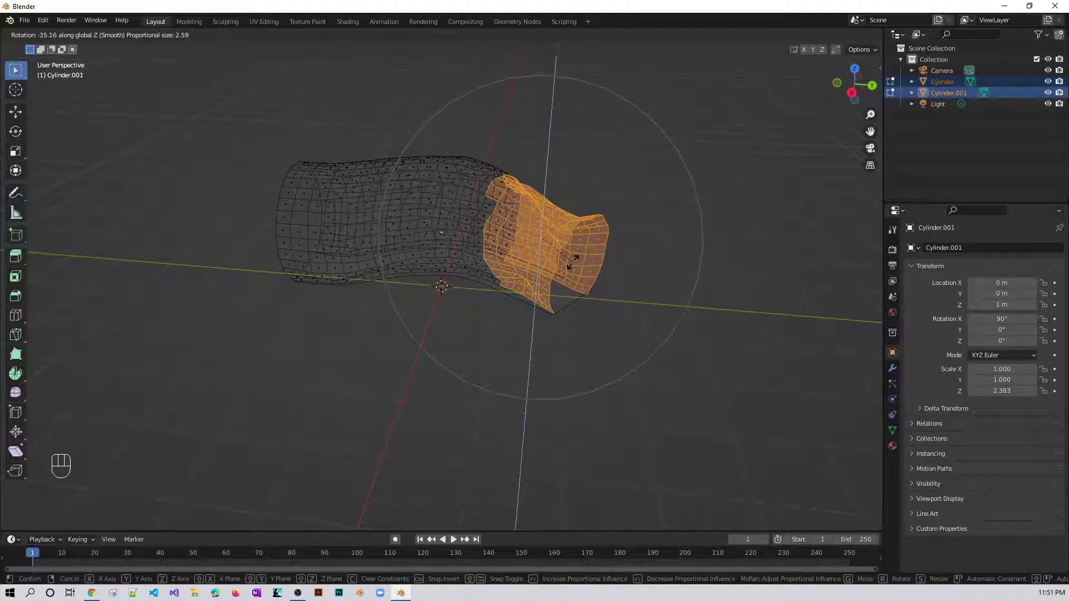
{"action": "left_click", "coordinate": [572, 261]}
Clear the face selection and return the viewport to solid shading, facing the bent cave's entrance
{"action": "left_click", "coordinate": [407, 319]}
{"action": "middle_click_drag", "start_coordinate": [315, 347], "coordinate": [455, 320]}
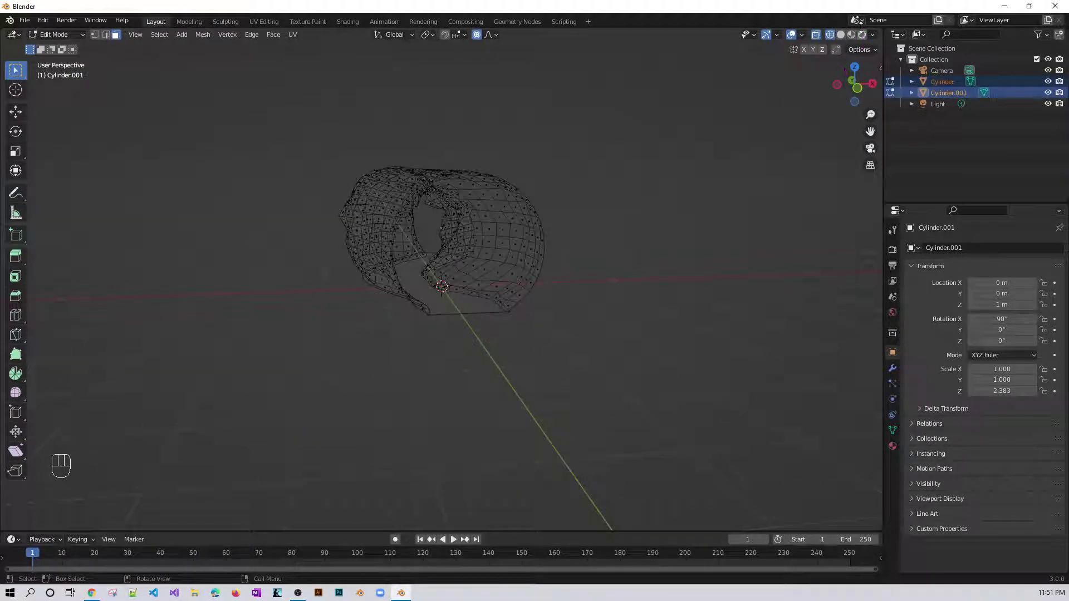
{"action": "left_click", "coordinate": [840, 34]}
{"action": "mouse_move", "coordinate": [596, 267]}
{"action": "middle_mouse_down"}
{"action": "mouse_move", "coordinate": [572, 298]}
{"action": "mouse_move", "coordinate": [606, 310]}
{"action": "mouse_move", "coordinate": [586, 318]}
{"action": "mouse_move", "coordinate": [618, 313]}
{"action": "mouse_move", "coordinate": [604, 316]}
{"action": "middle_mouse_up"}
{"action": "scroll", "coordinate": [603, 316], "scroll_direction": "up", "scroll_amount": 3}
{"action": "middle_click_drag", "start_coordinate": [518, 312], "coordinate": [467, 323]}
{"action": "scroll", "coordinate": [453, 327], "scroll_direction": "up", "scroll_amount": 3}
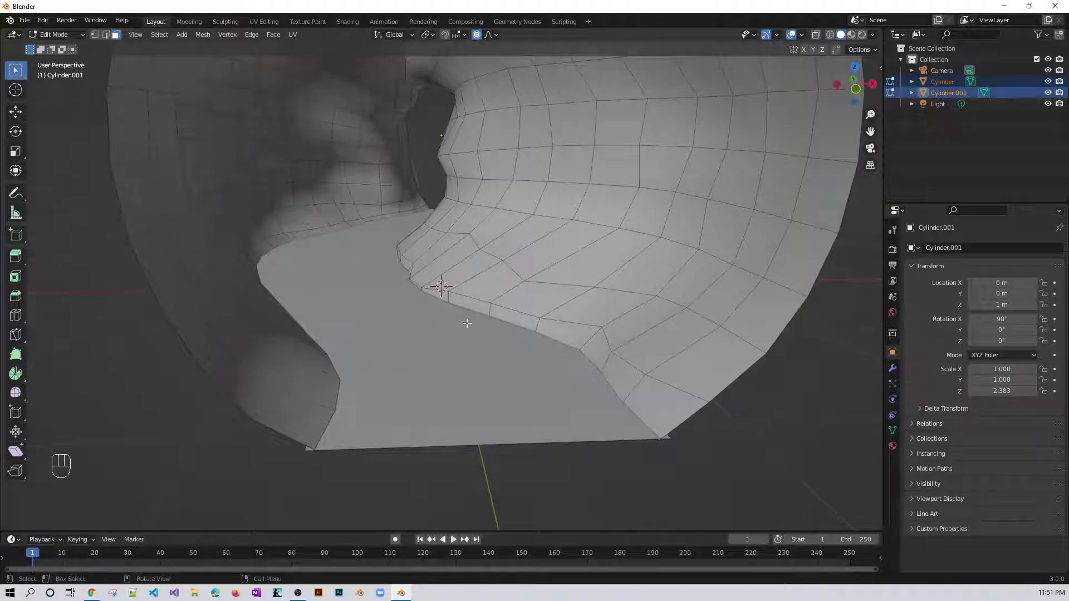
Select the cave floor's face and subdivide it twice
{"action": "left_click", "coordinate": [361, 295]}
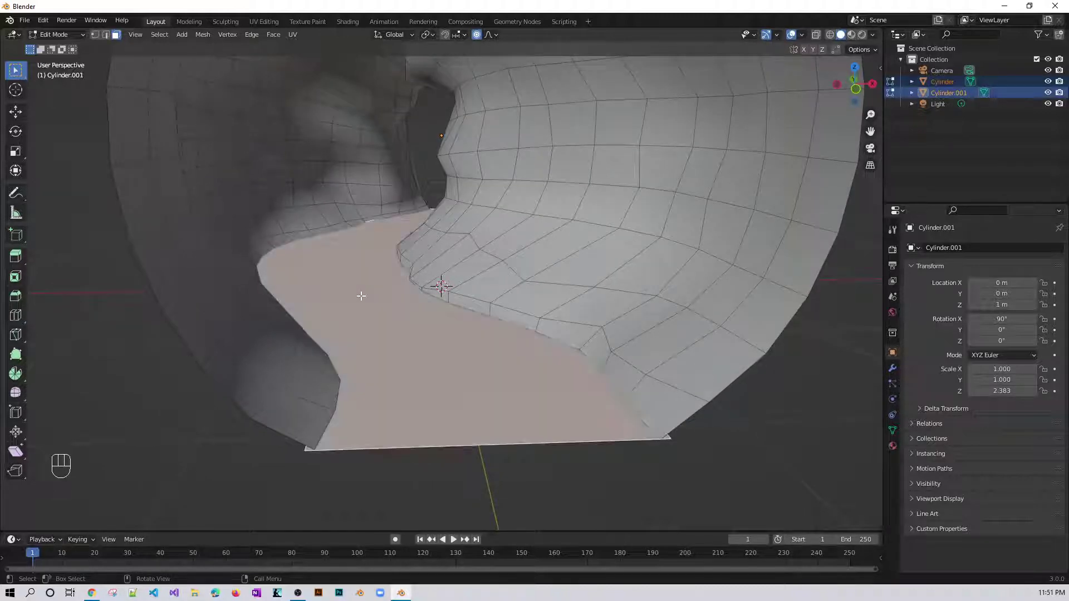
{"action": "right_click", "coordinate": [395, 337]}
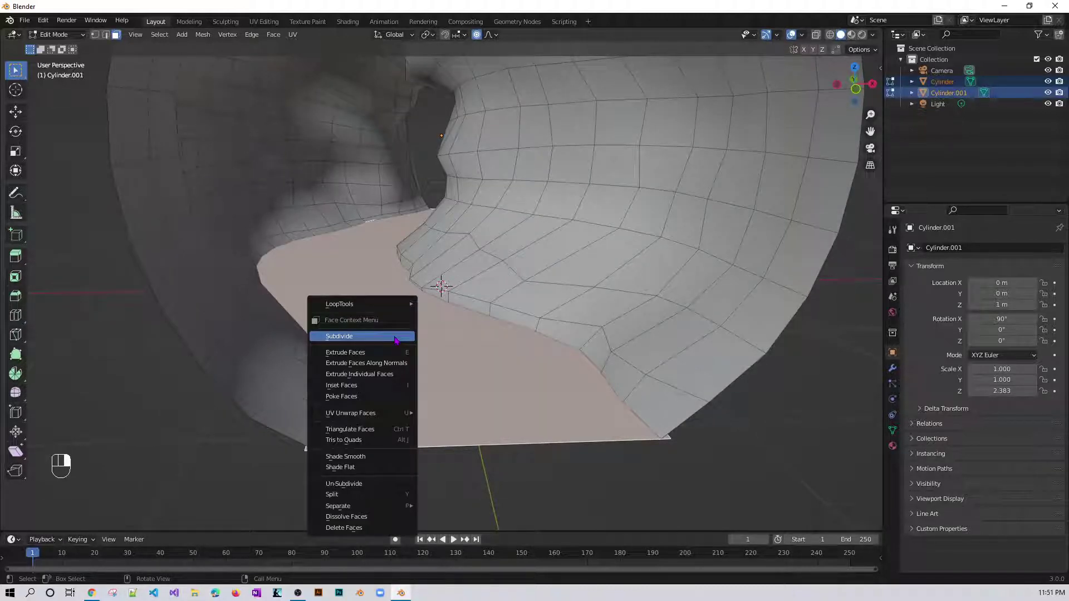
{"action": "left_click", "coordinate": [395, 337]}
{"action": "right_click", "coordinate": [395, 338]}
{"action": "left_click", "coordinate": [410, 339]}
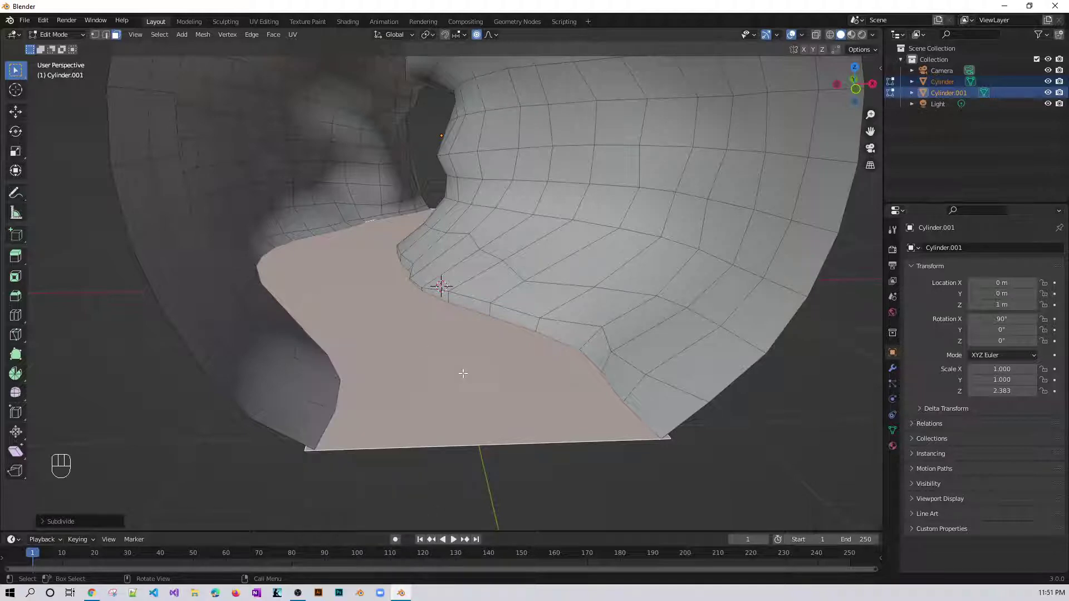
Return the cave meshes to Object Mode and deselect everything
{"action": "middle_click_drag", "start_coordinate": [451, 367], "coordinate": [449, 248]}
{"action": "middle_click_drag", "start_coordinate": [563, 321], "coordinate": [568, 350]}
{"action": "scroll", "coordinate": [415, 312], "scroll_direction": "up", "scroll_amount": 4}
{"action": "middle_click_drag", "start_coordinate": [404, 310], "coordinate": [409, 291]}
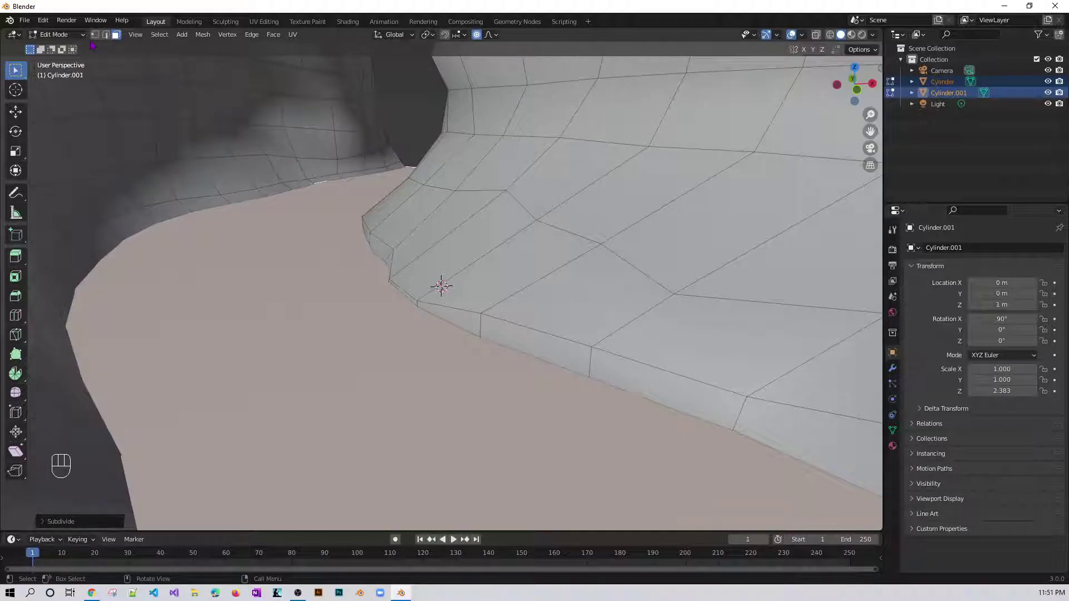
{"action": "left_click", "coordinate": [55, 34]}
{"action": "left_click", "coordinate": [53, 45]}
{"action": "middle_click_drag", "start_coordinate": [348, 261], "coordinate": [381, 338]}
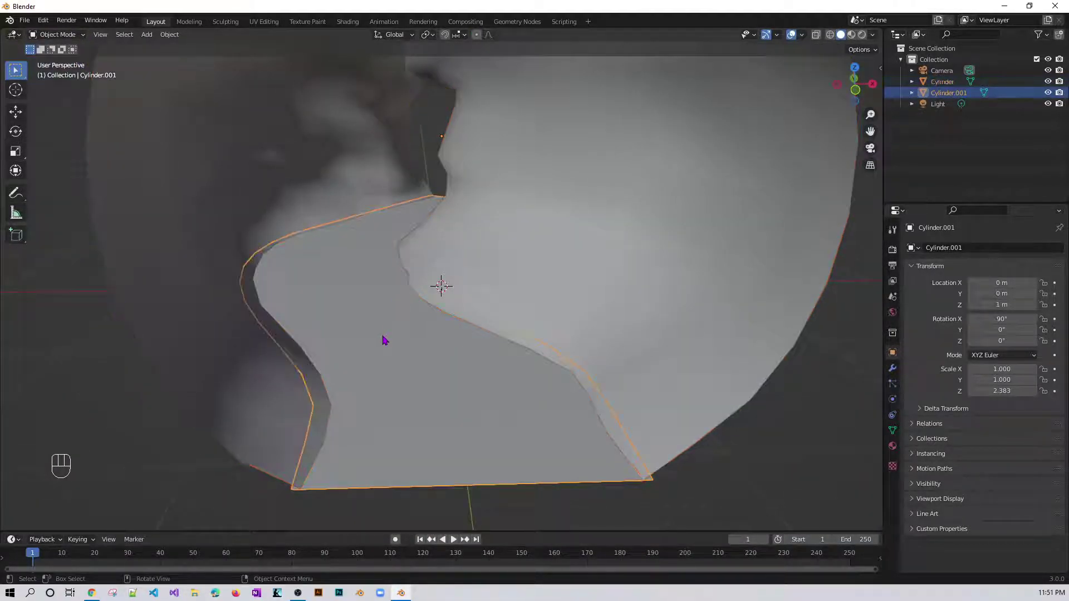
{"action": "scroll", "coordinate": [399, 356], "scroll_direction": "down", "scroll_amount": 4}
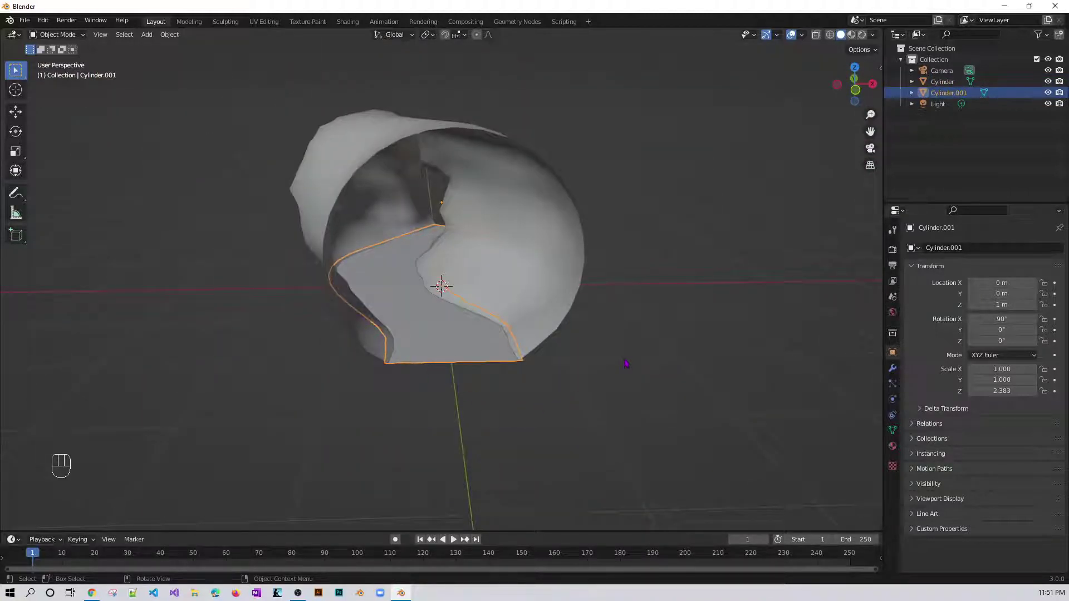
{"action": "left_click", "coordinate": [625, 363]}
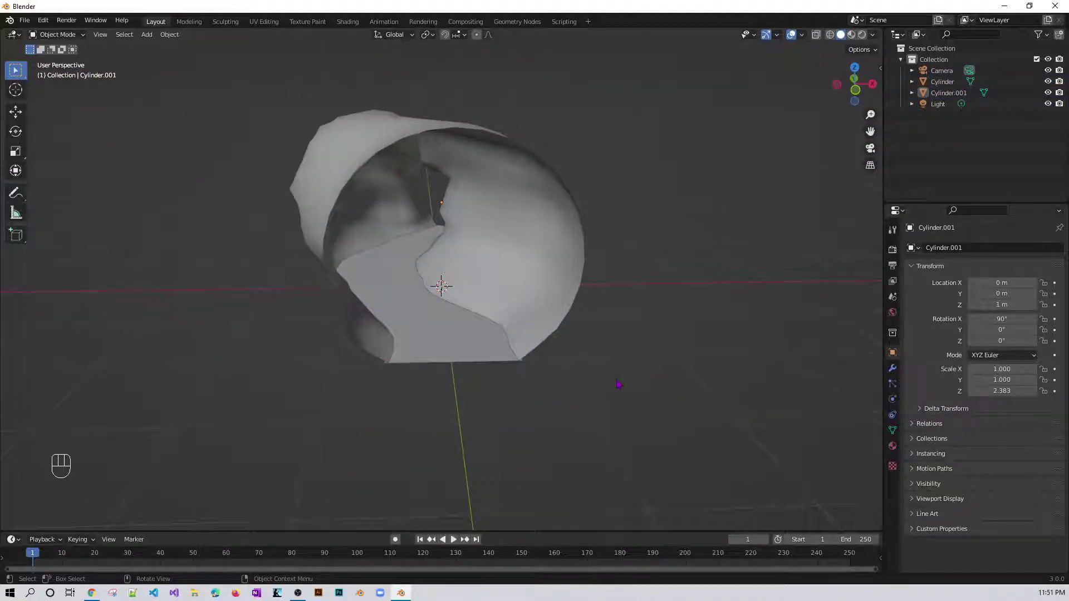
Select the cave floor, switch to the Shading workspace, and give the floor a new material with its Principled BSDF node selected
{"action": "middle_click_drag", "start_coordinate": [618, 387], "coordinate": [594, 381]}
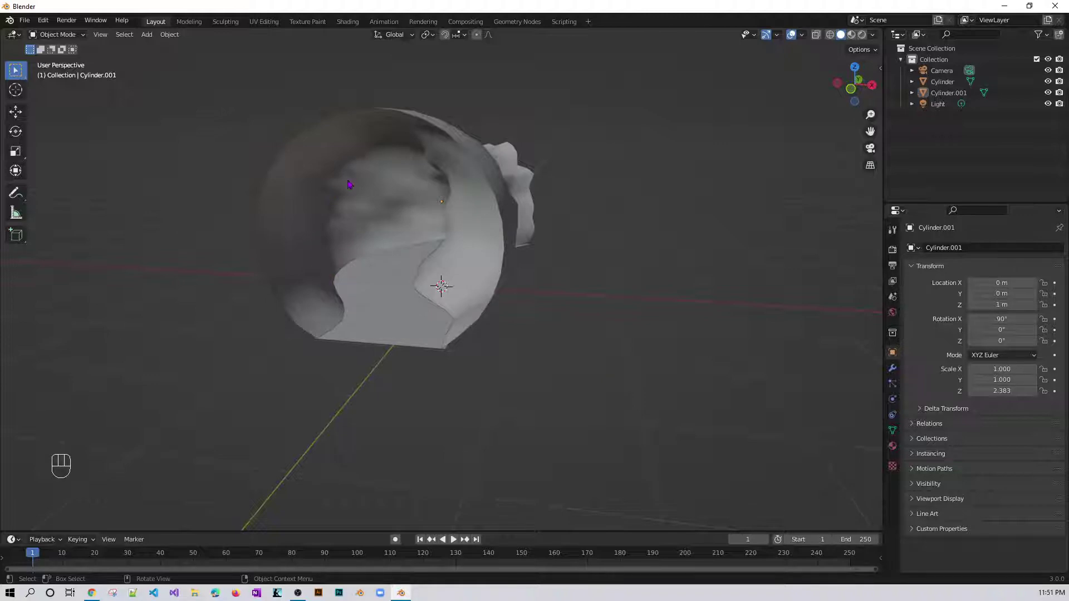
{"action": "scroll", "coordinate": [517, 337], "scroll_direction": "up", "scroll_amount": 3}
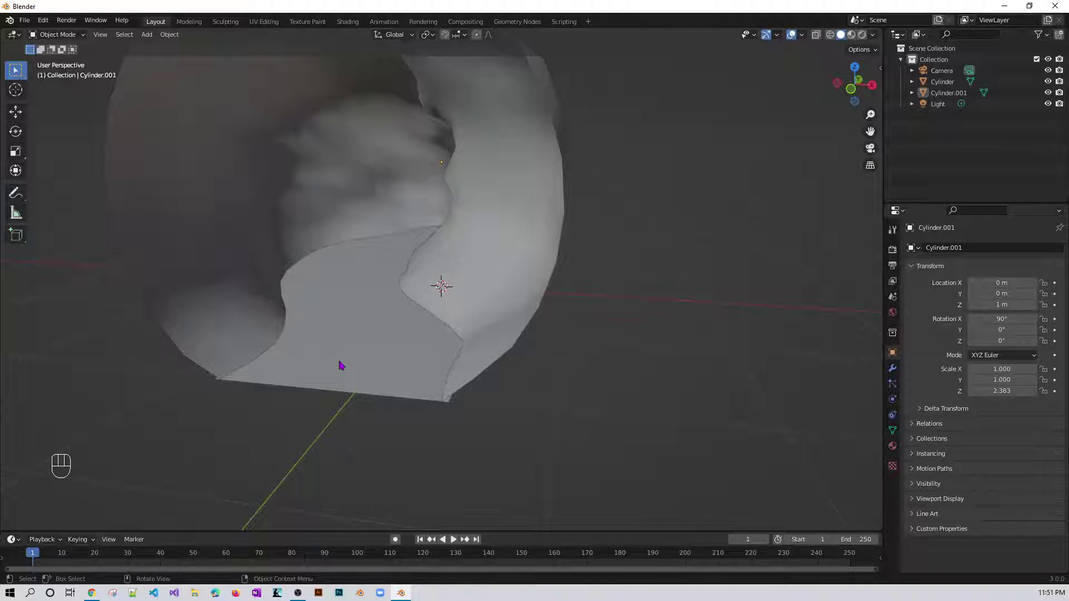
{"action": "left_click", "coordinate": [341, 365]}
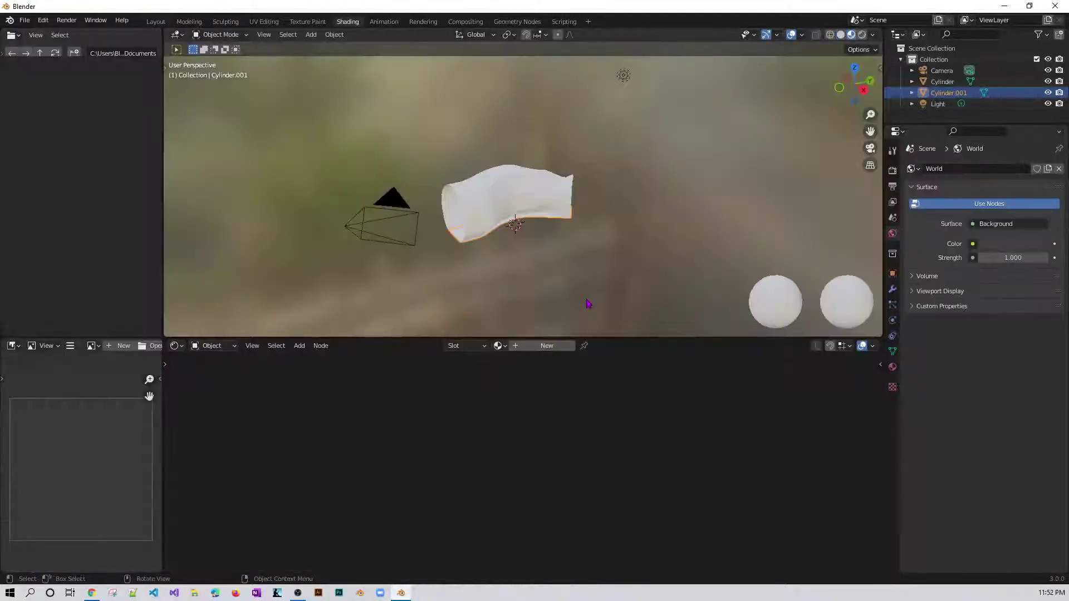
{"action": "scroll", "coordinate": [523, 285], "scroll_direction": "up", "scroll_amount": 3}
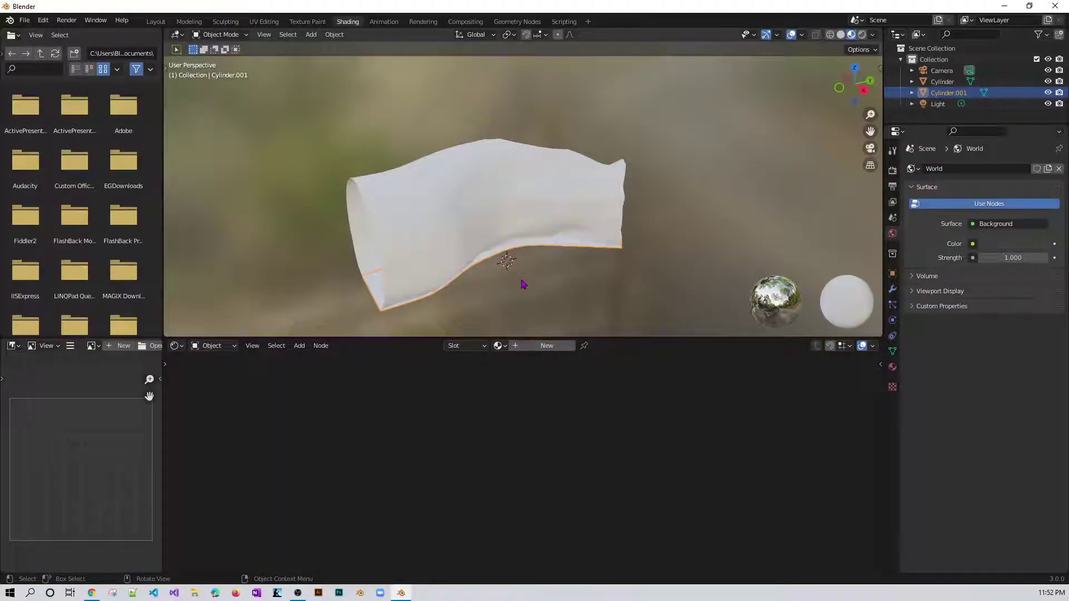
{"action": "middle_click_drag", "start_coordinate": [522, 284], "coordinate": [577, 269]}
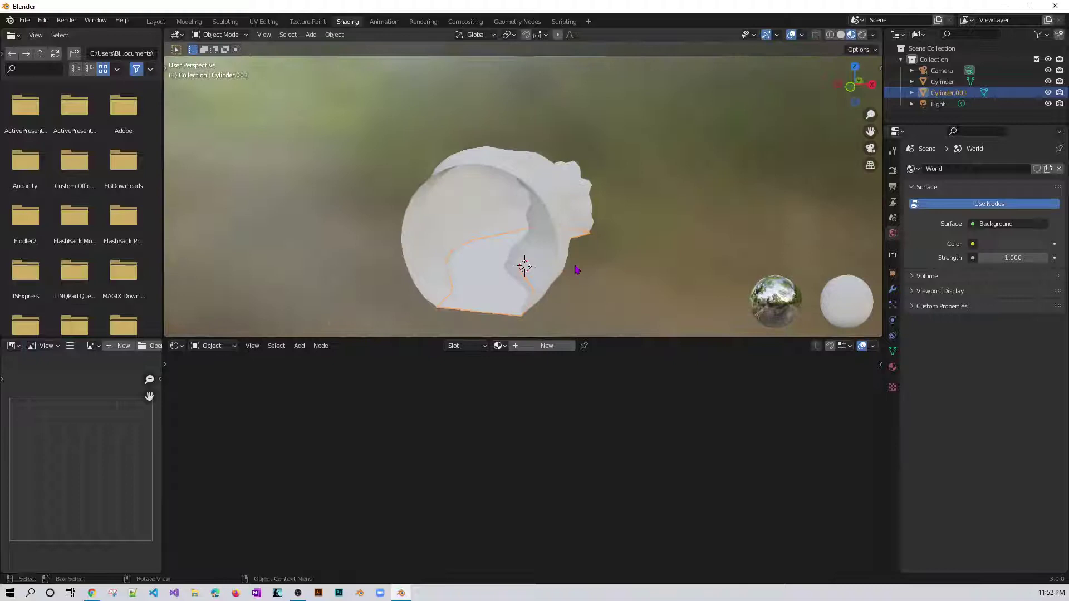
{"action": "left_click", "coordinate": [546, 345]}
{"action": "left_click", "coordinate": [487, 370]}
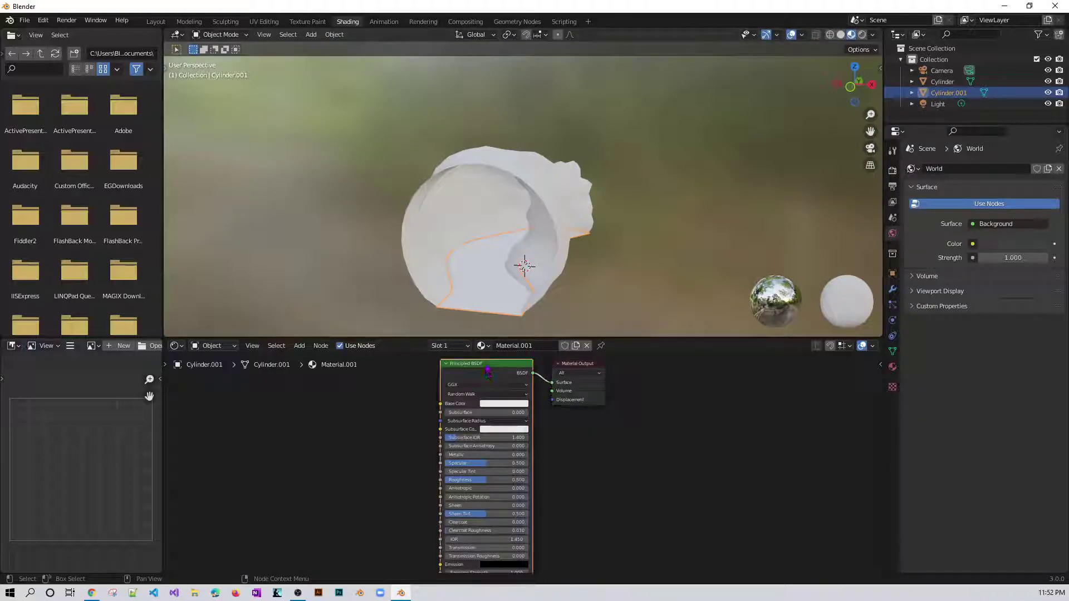
Run Principled Texture Setup on the floor material with the four brown_mud_dry 4k maps: diffuse, displacement, normal and roughness
{"action": "key", "text": "ctrl+shift+t"}
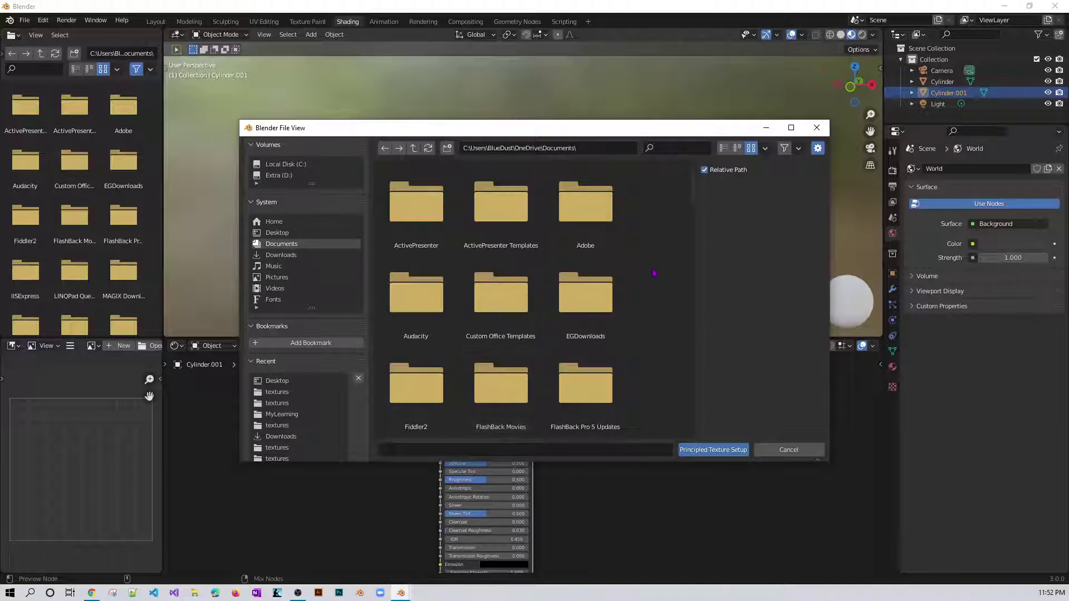
{"action": "left_click", "coordinate": [276, 393]}
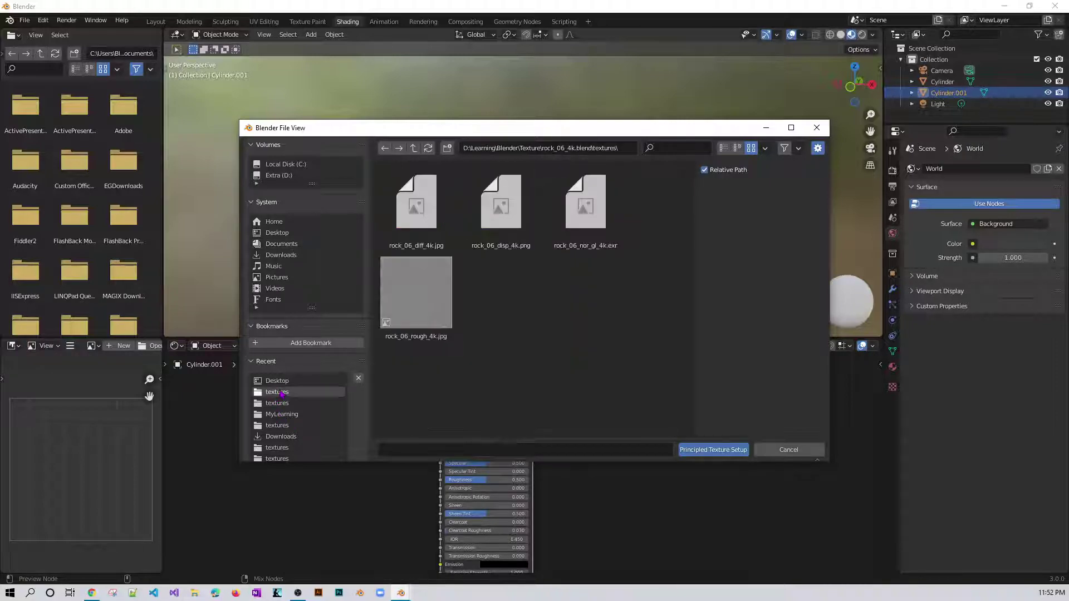
{"action": "left_click", "coordinate": [278, 403]}
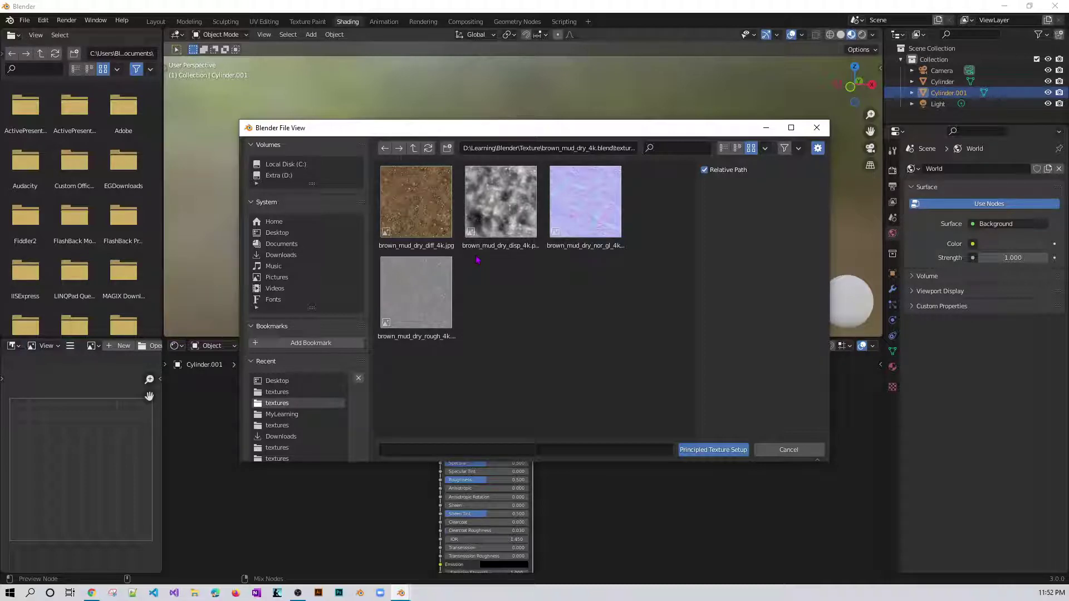
{"action": "left_click", "coordinate": [425, 231]}
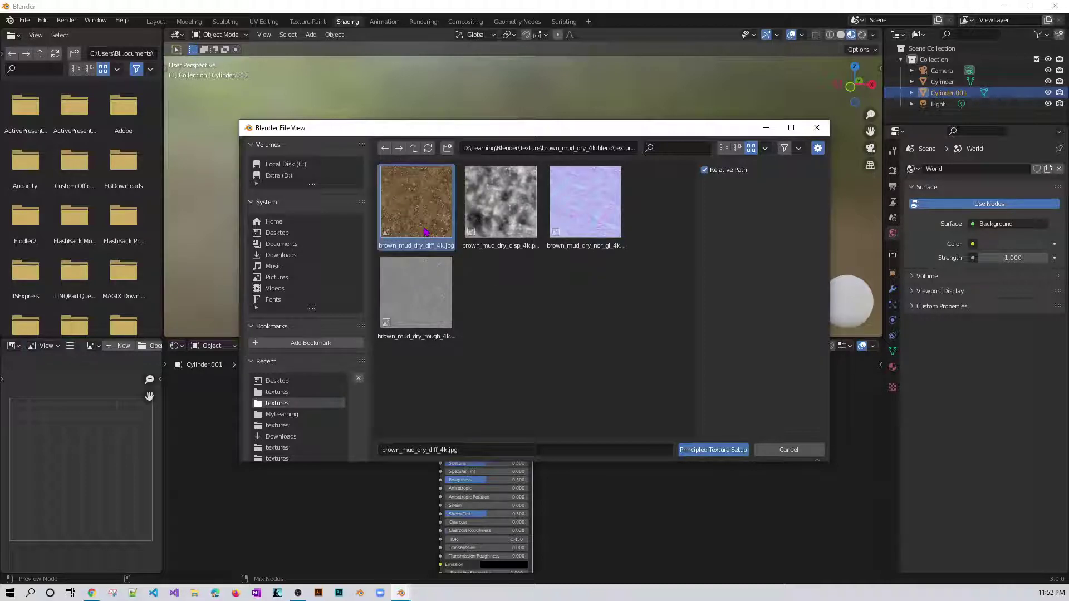
{"action": "left_click", "coordinate": [428, 297], "text": "shift"}
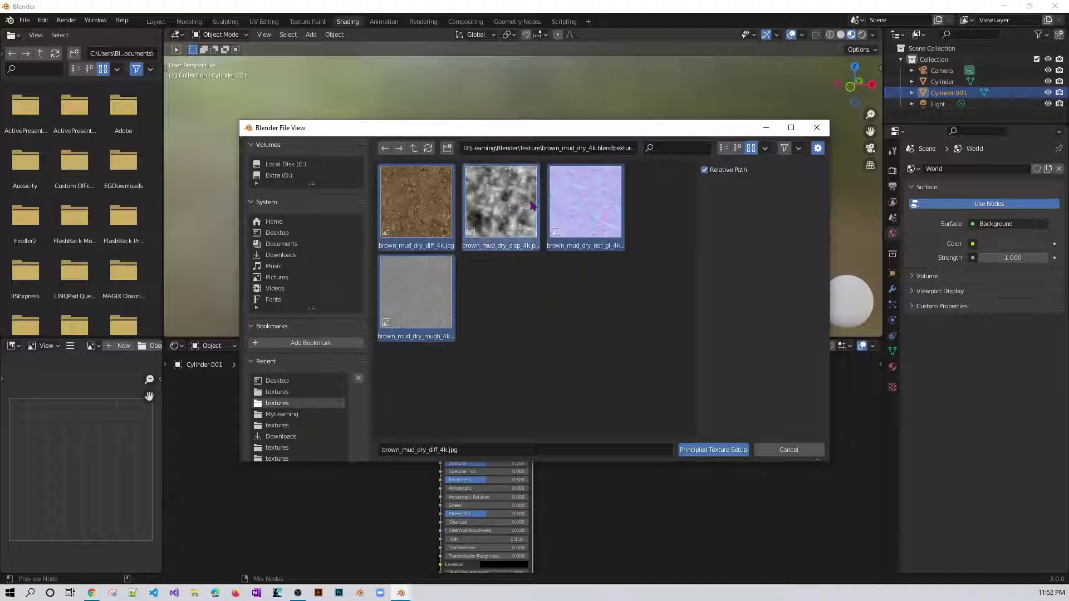
{"action": "left_click", "coordinate": [711, 452]}
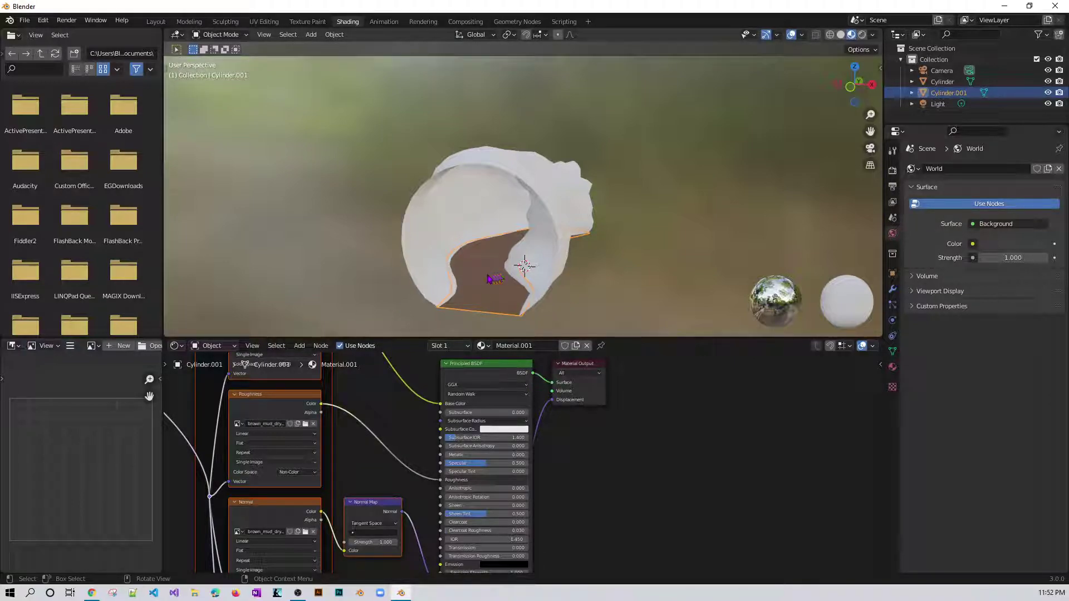
Examine the mud texture on the cave floor and the floor material's full node layout
{"action": "scroll", "coordinate": [497, 277], "scroll_direction": "up", "scroll_amount": 2}
{"action": "scroll", "coordinate": [497, 277], "scroll_direction": "up", "scroll_amount": 1}
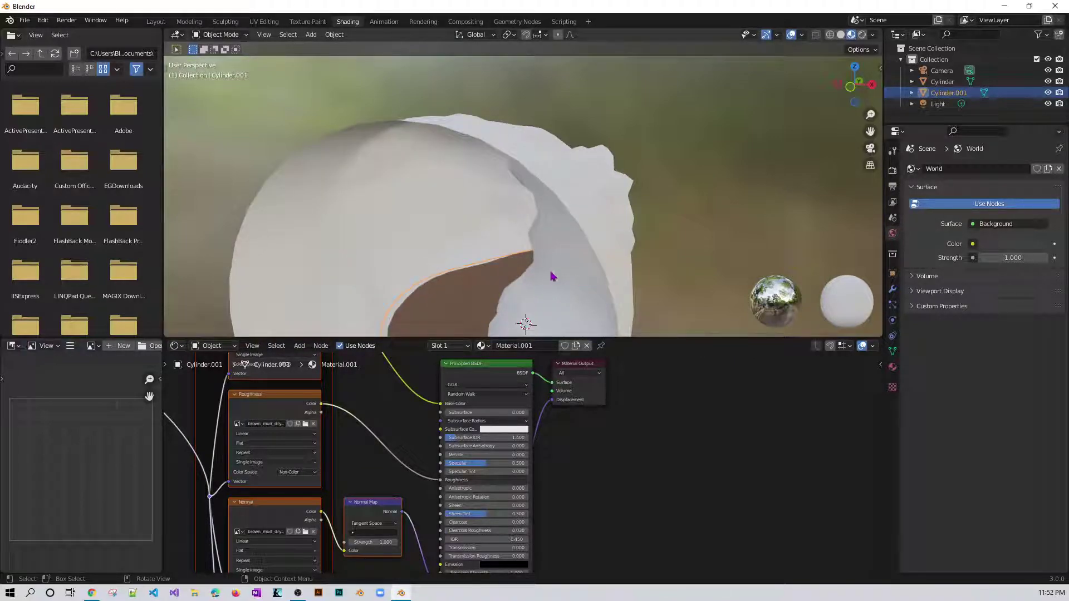
{"action": "middle_click_drag", "start_coordinate": [674, 284], "coordinate": [665, 232], "text": "shift"}
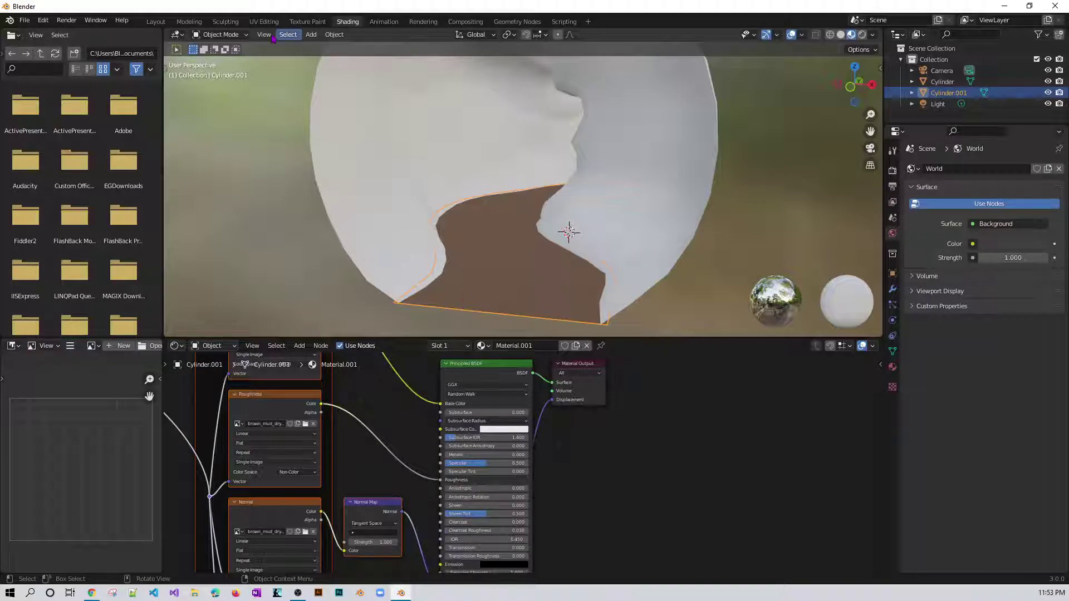
{"action": "left_click", "coordinate": [732, 281]}
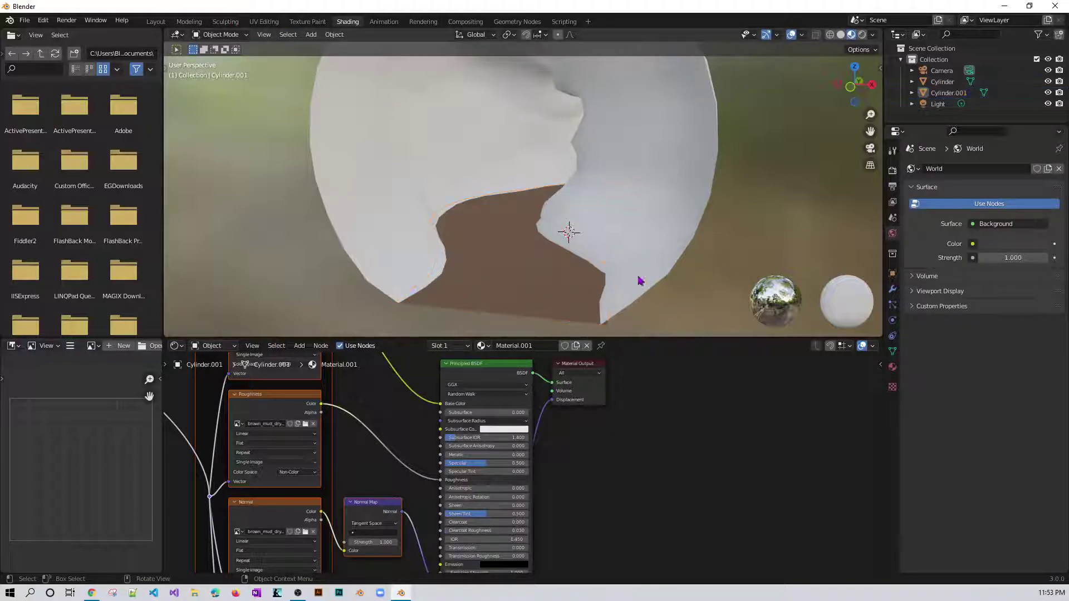
{"action": "mouse_move", "coordinate": [596, 279]}
{"action": "middle_mouse_down"}
{"action": "mouse_move", "coordinate": [596, 291]}
{"action": "mouse_move", "coordinate": [584, 279]}
{"action": "middle_mouse_up"}
{"action": "scroll", "coordinate": [430, 453], "scroll_direction": "down", "scroll_amount": 2}
{"action": "scroll", "coordinate": [430, 454], "scroll_direction": "down", "scroll_amount": 3}
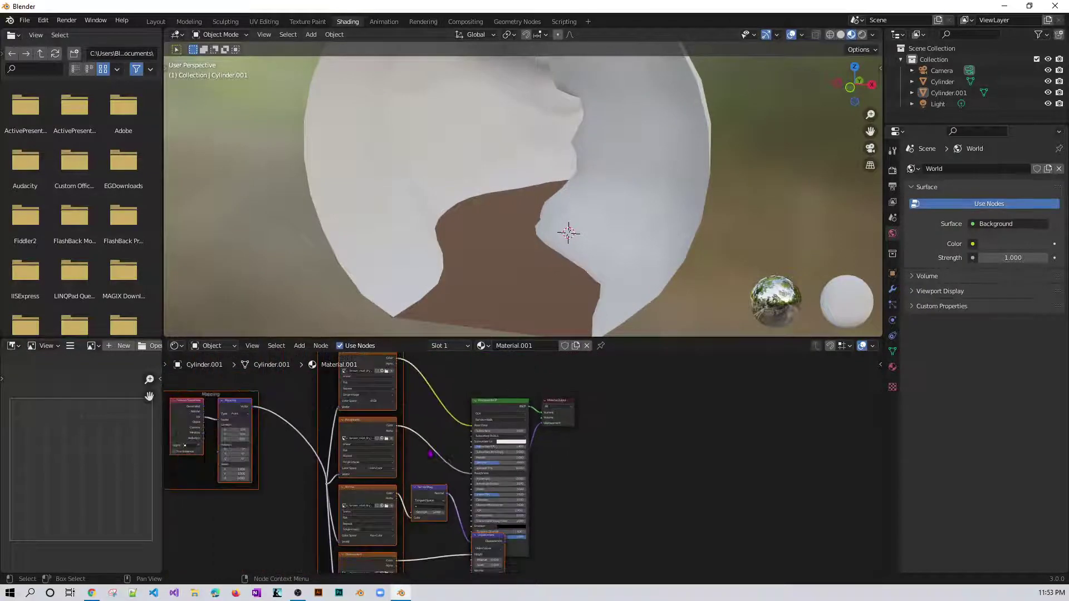
Switch to the UV Editing workspace and unwrap all of the cave floor's faces with the standard Unwrap method
{"action": "scroll", "coordinate": [433, 446], "scroll_direction": "down", "scroll_amount": 1}
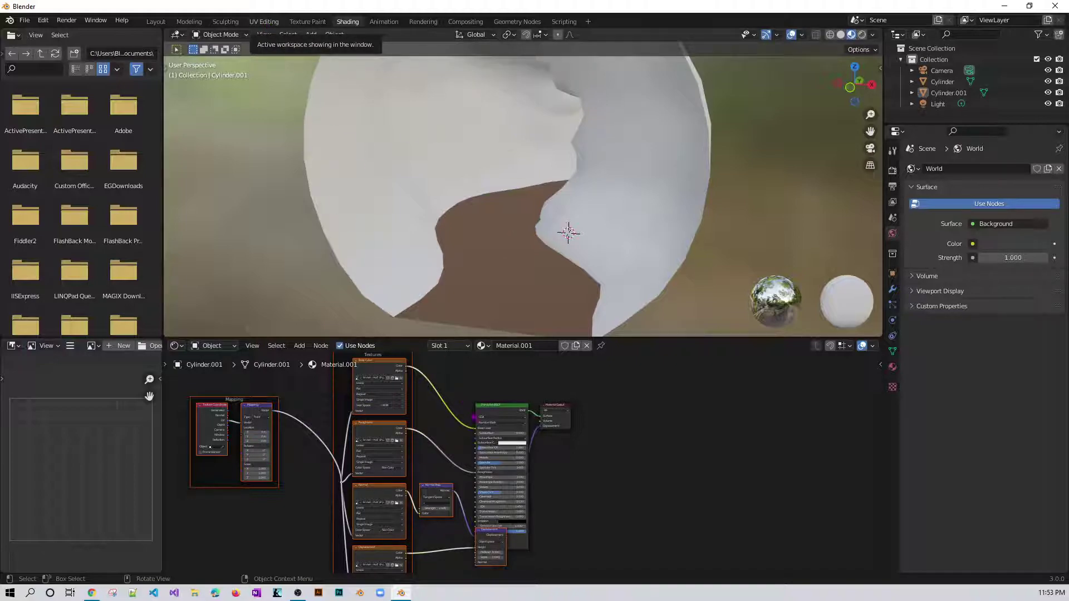
{"action": "left_click", "coordinate": [264, 21]}
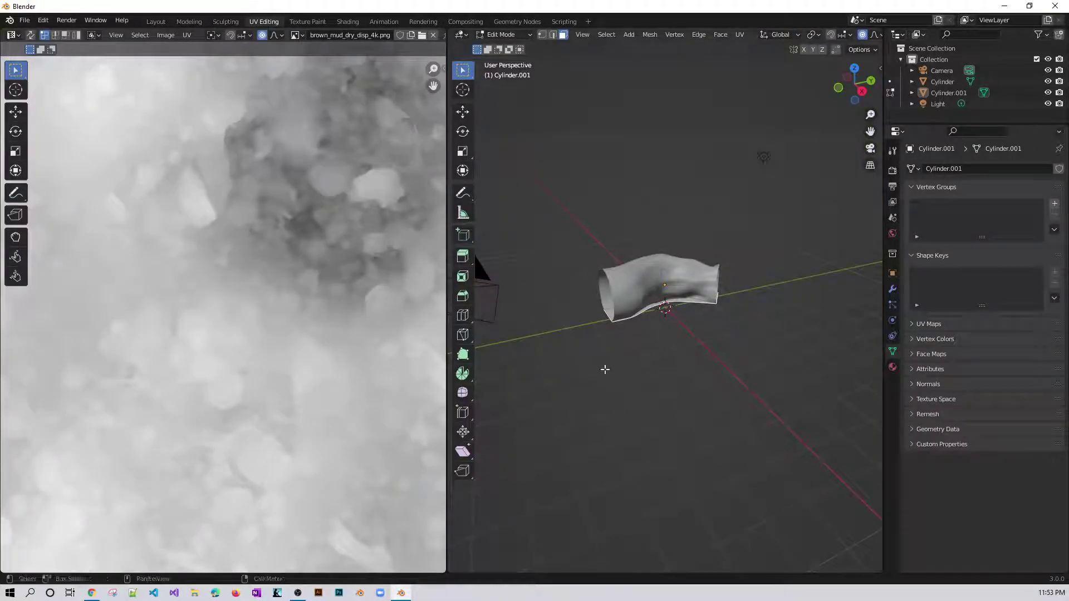
{"action": "middle_click_drag", "start_coordinate": [579, 362], "coordinate": [650, 354]}
{"action": "scroll", "coordinate": [651, 355], "scroll_direction": "up", "scroll_amount": 5}
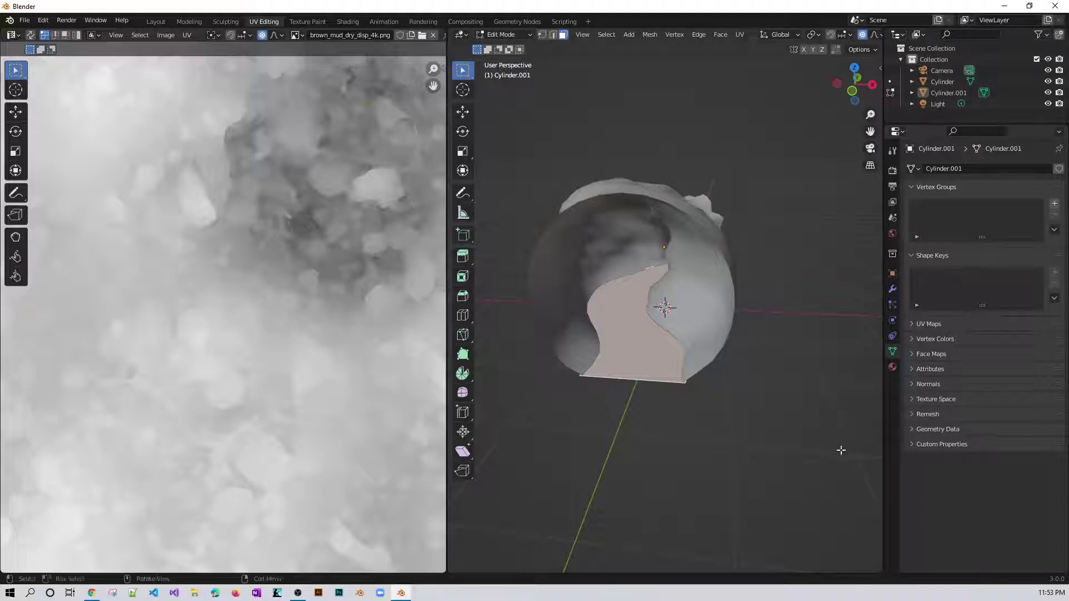
{"action": "left_click", "coordinate": [694, 417]}
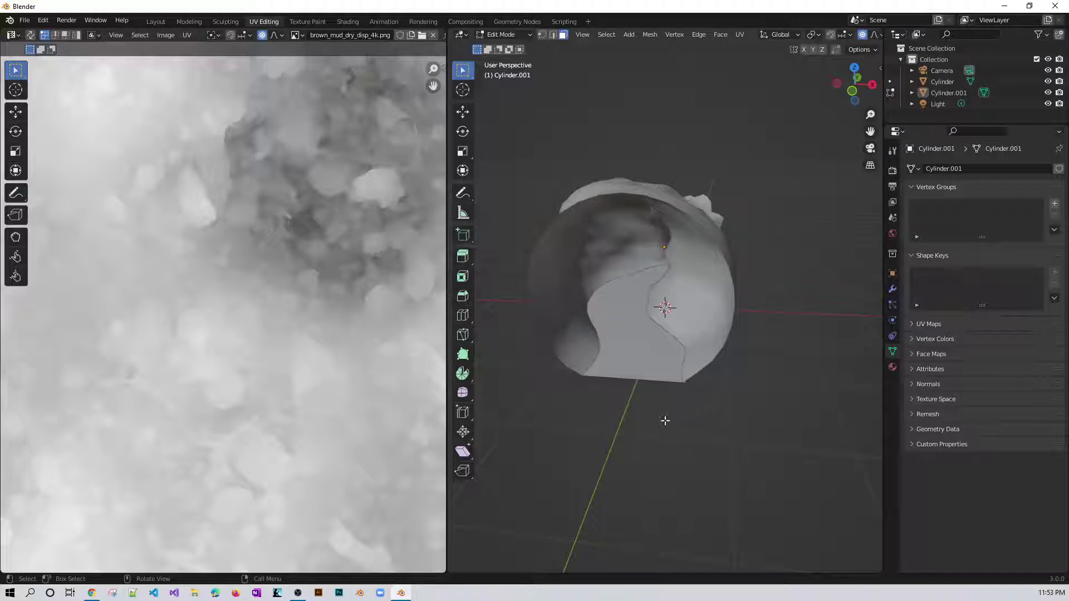
{"action": "key", "text": "ctrl+z"}
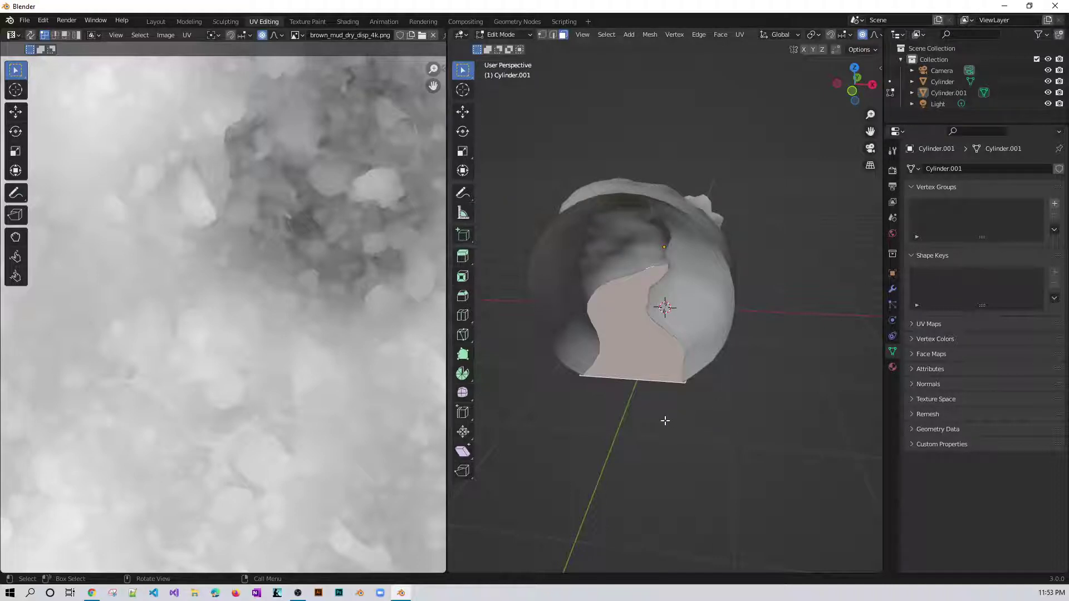
{"action": "key", "text": "u"}
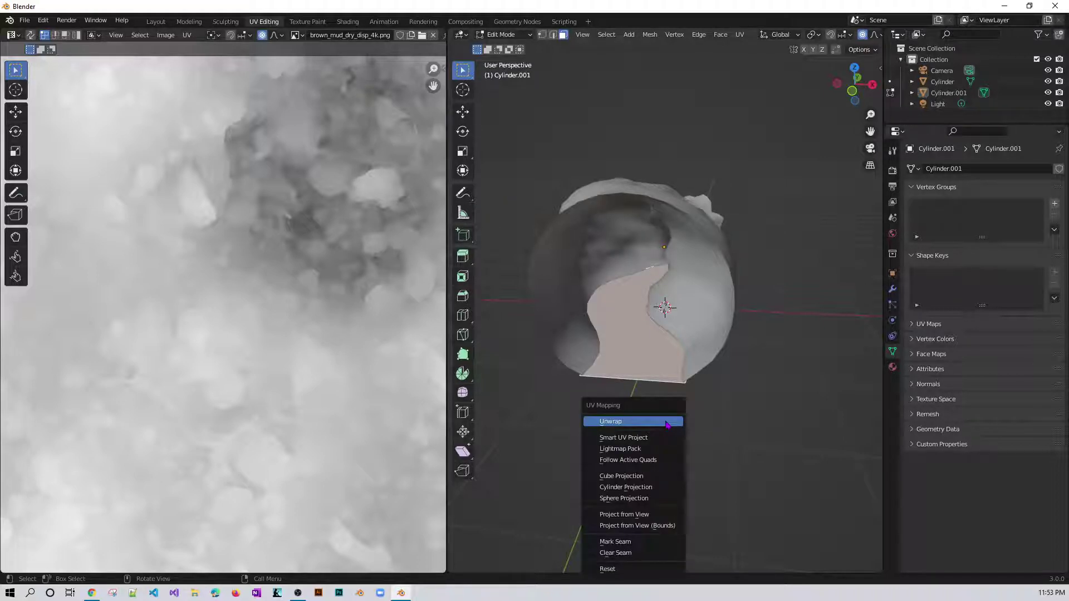
{"action": "left_click", "coordinate": [620, 422]}
{"action": "scroll", "coordinate": [398, 444], "scroll_direction": "down", "scroll_amount": 8}
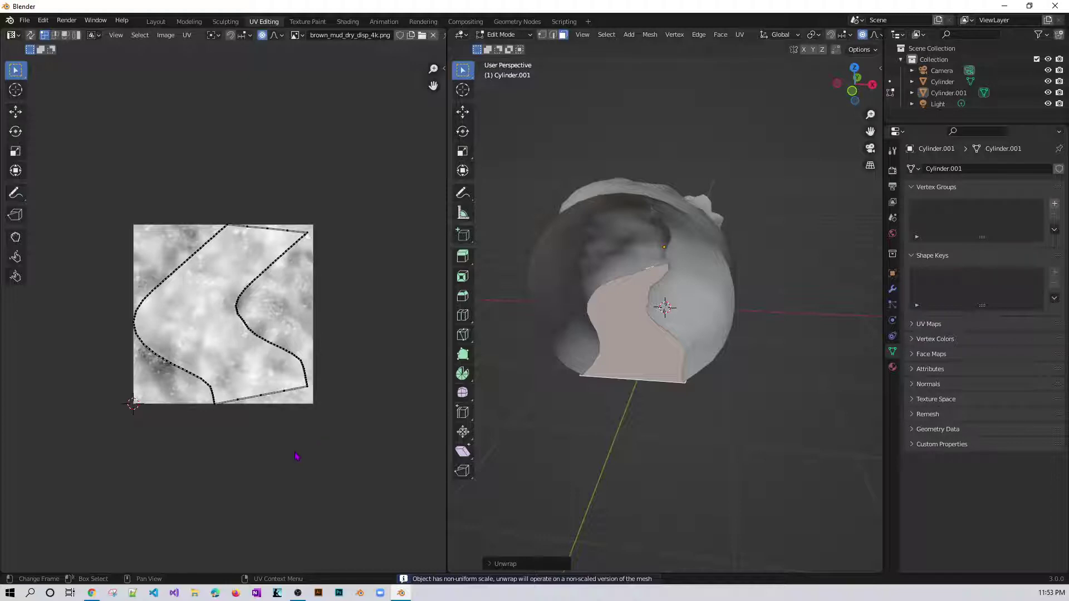
Deselect the floor faces and show the UV Editing workspace's 3D view in Material Preview shading
{"action": "left_click", "coordinate": [745, 477]}
{"action": "key", "text": "z"}
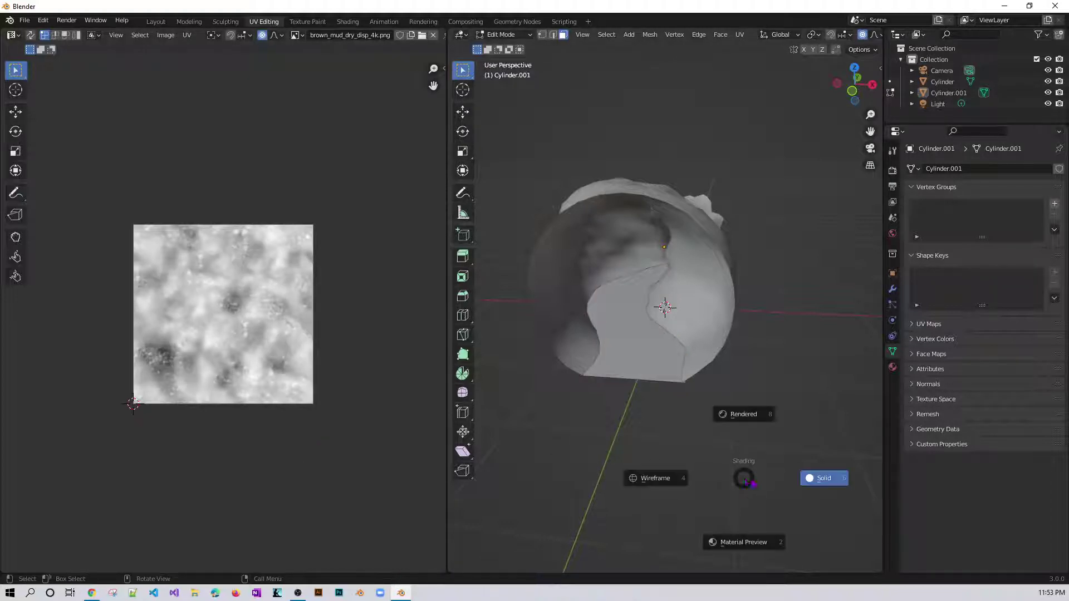
{"action": "left_click", "coordinate": [751, 546]}
{"action": "scroll", "coordinate": [651, 434], "scroll_direction": "up", "scroll_amount": 5}
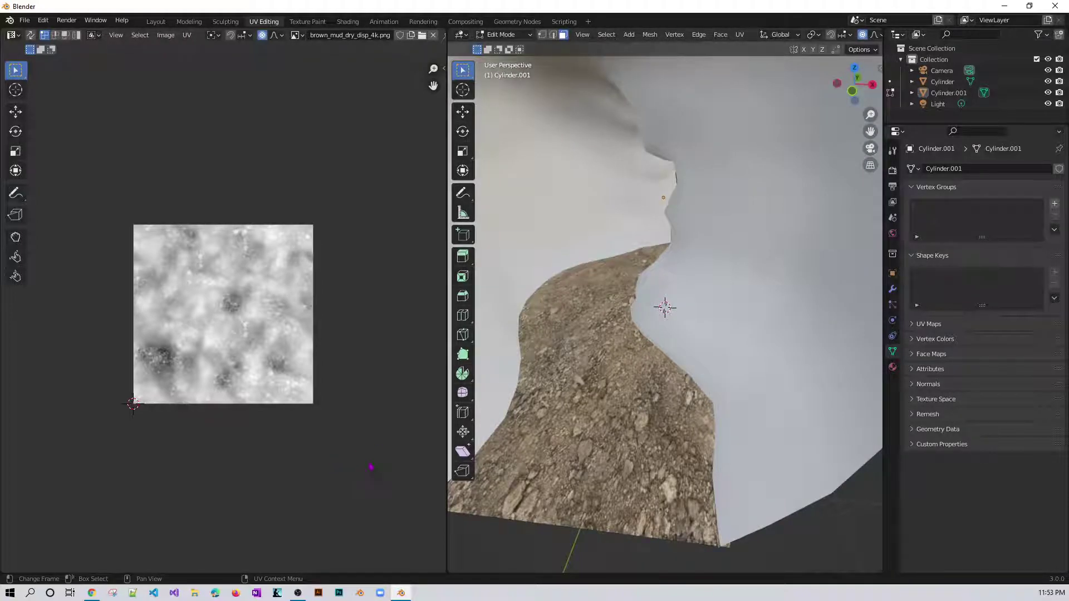
Scale the floor's entire UV island well beyond the image bounds and shift it sideways so the mud texture repeats at a finer size
{"action": "key", "text": "a"}
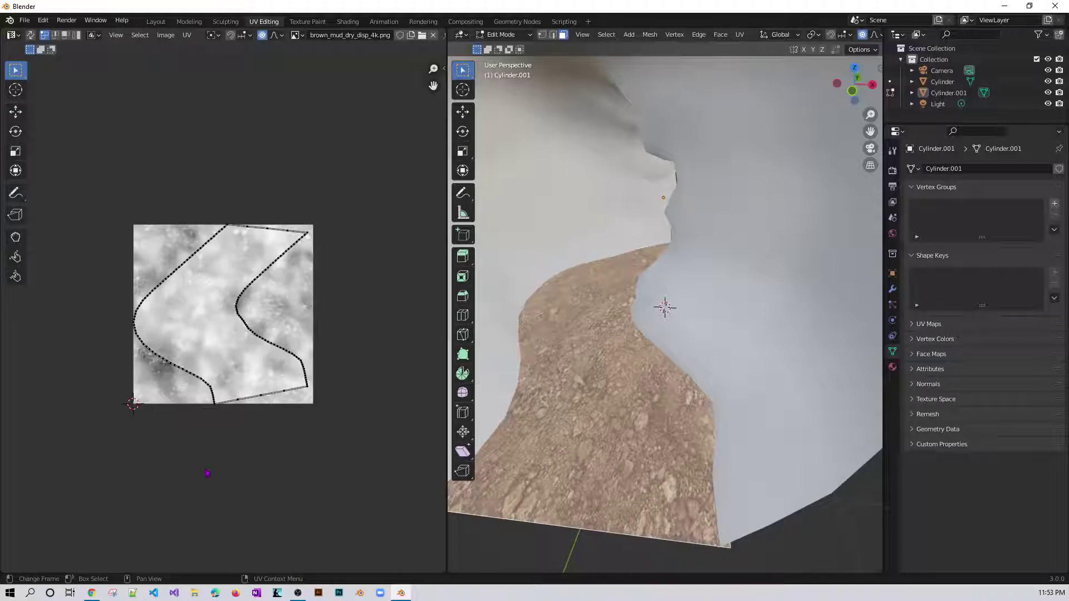
{"action": "key", "text": "a"}
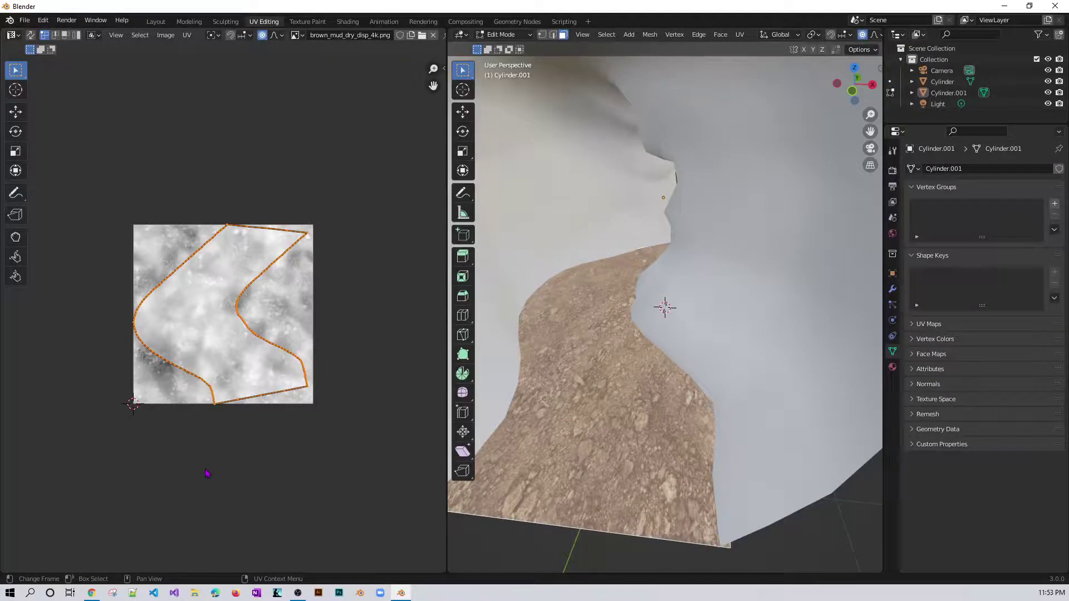
{"action": "key", "text": "s"}
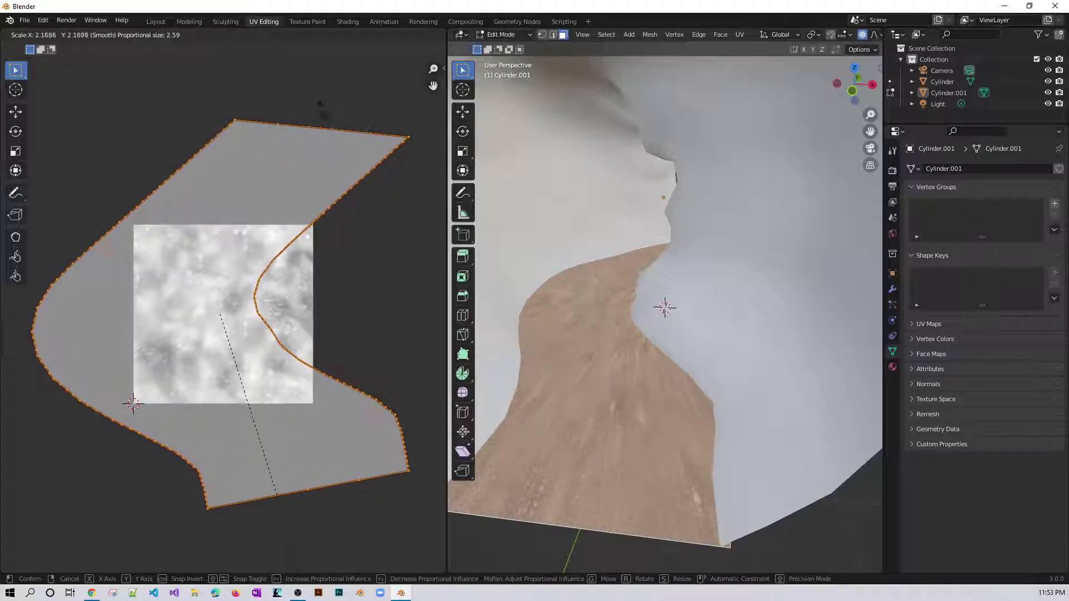
{"action": "left_click", "coordinate": [347, 167]}
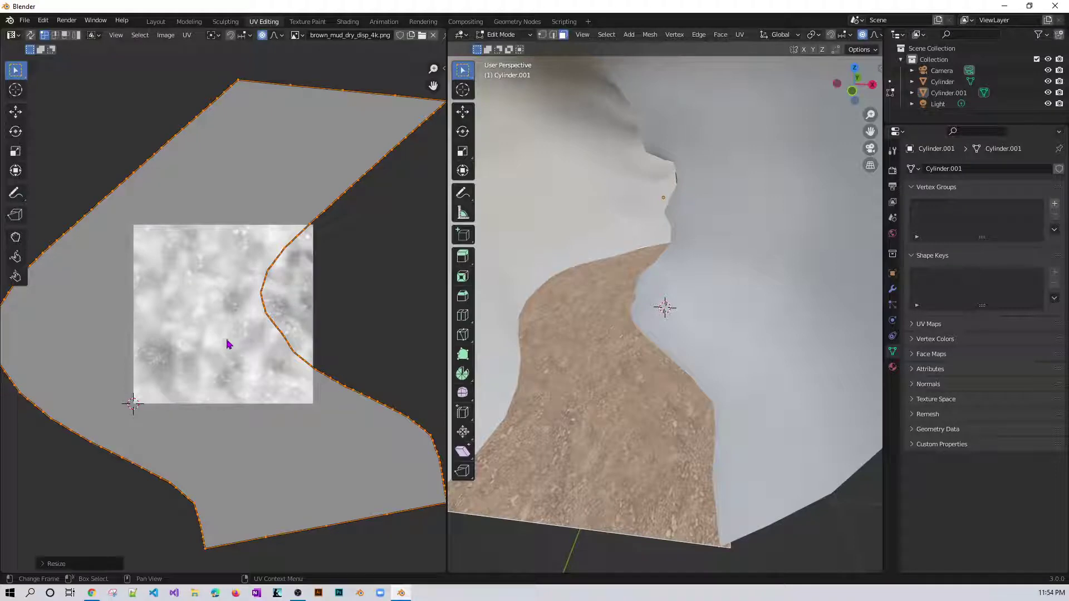
{"action": "key", "text": "g"}
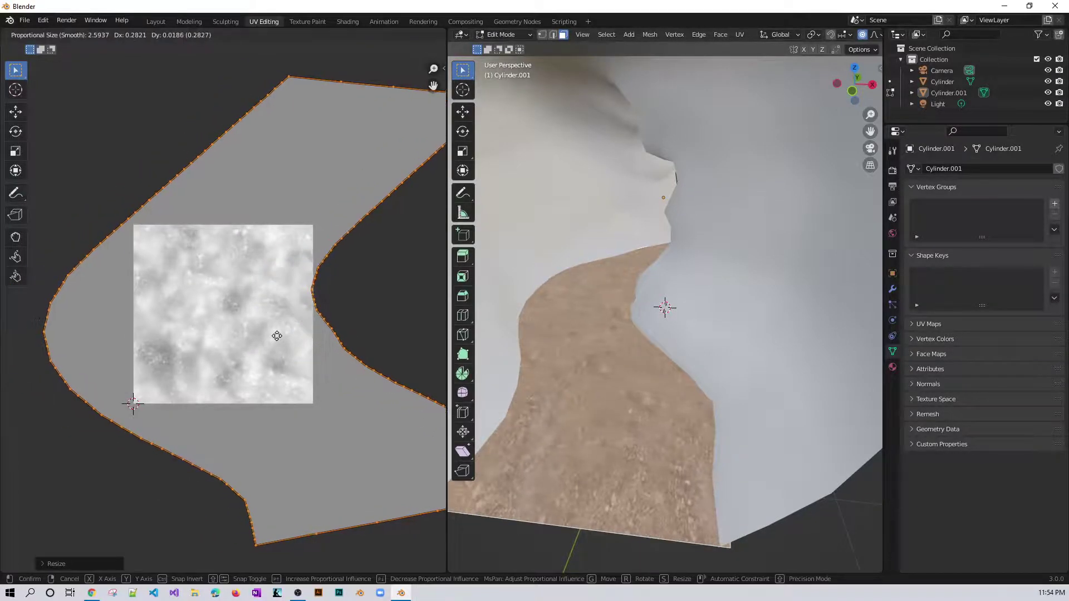
{"action": "left_click", "coordinate": [279, 340]}
{"action": "key", "text": "s"}
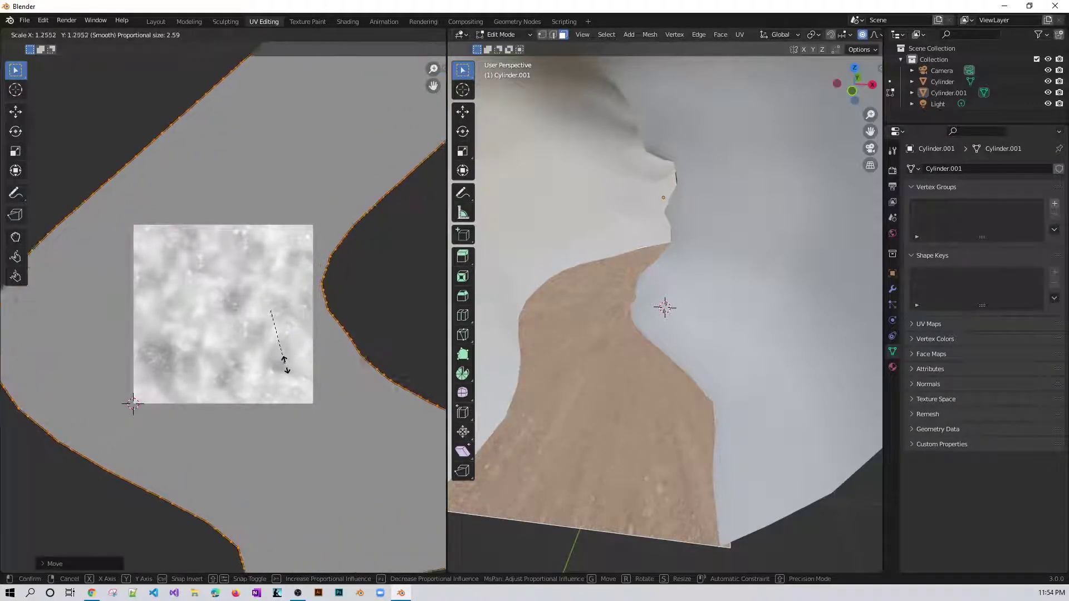
{"action": "left_click", "coordinate": [288, 371]}
{"action": "left_click", "coordinate": [819, 537]}
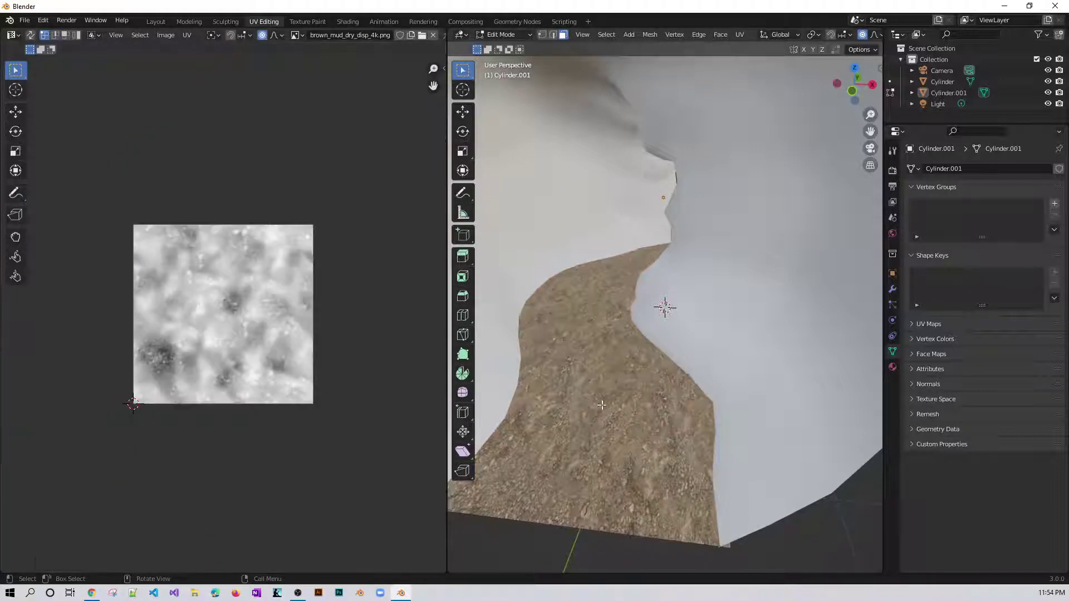
{"action": "middle_click_drag", "start_coordinate": [656, 397], "coordinate": [674, 379]}
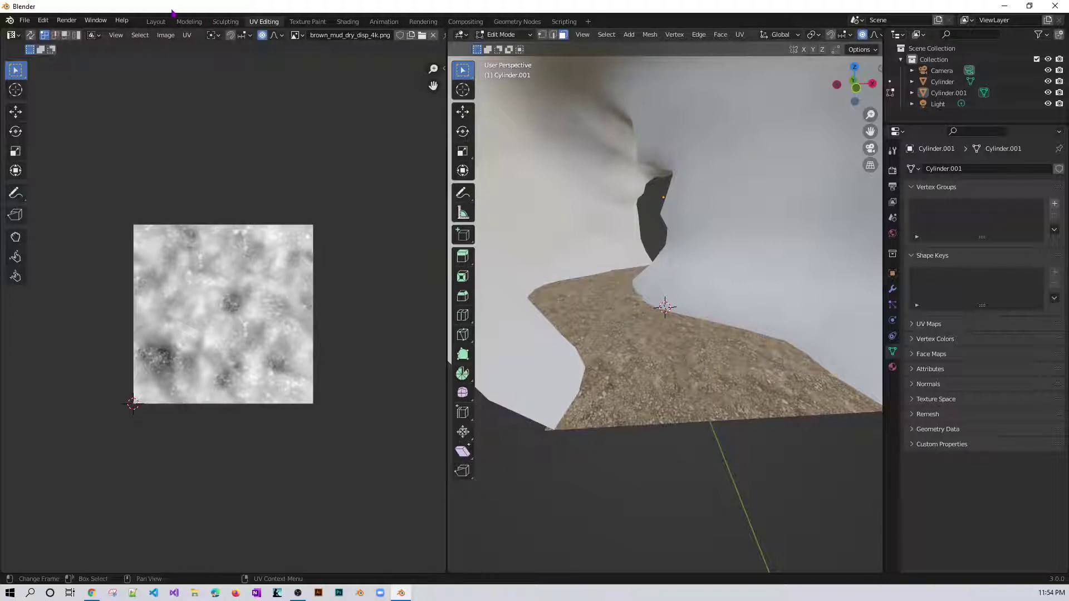
Select the cave wall mesh in the Layout workspace and give it a new material in the Shading workspace, with its Principled BSDF node selected
{"action": "left_click", "coordinate": [156, 22]}
{"action": "middle_click_drag", "start_coordinate": [595, 336], "coordinate": [610, 336]}
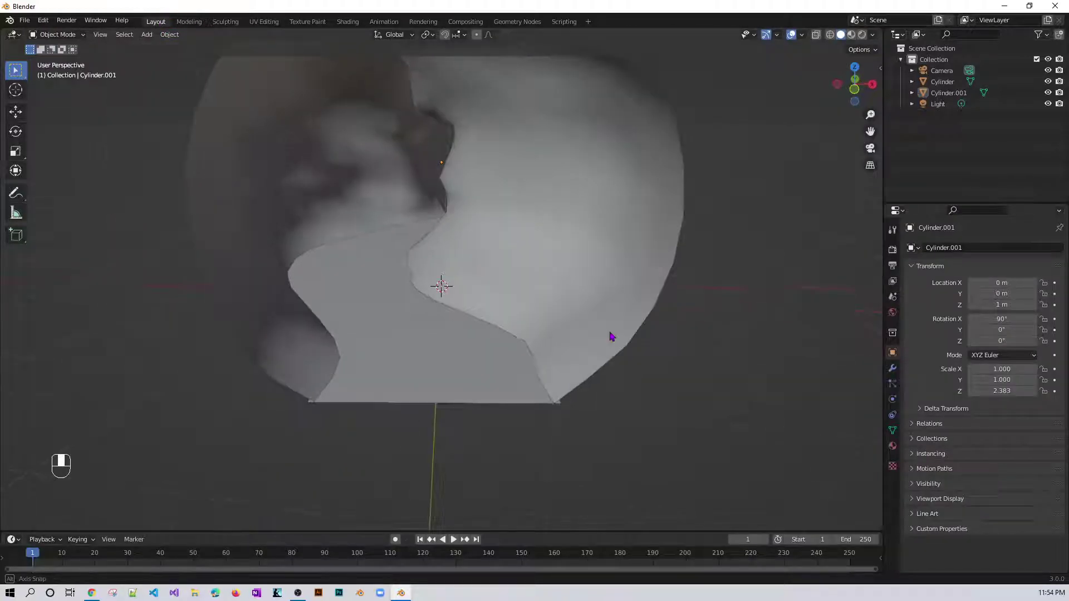
{"action": "left_click", "coordinate": [526, 265]}
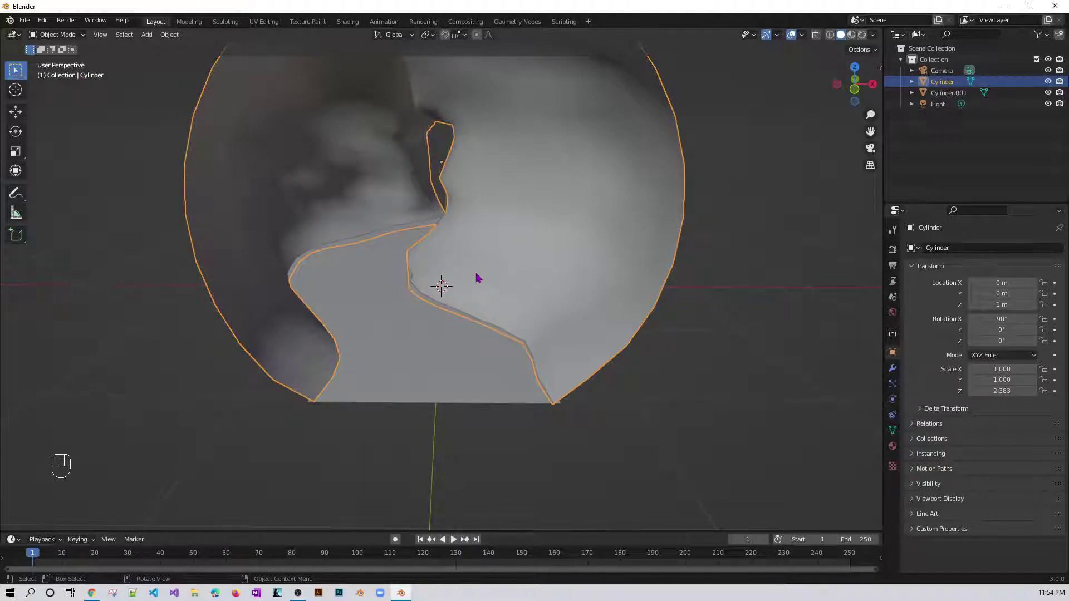
{"action": "left_click", "coordinate": [352, 23]}
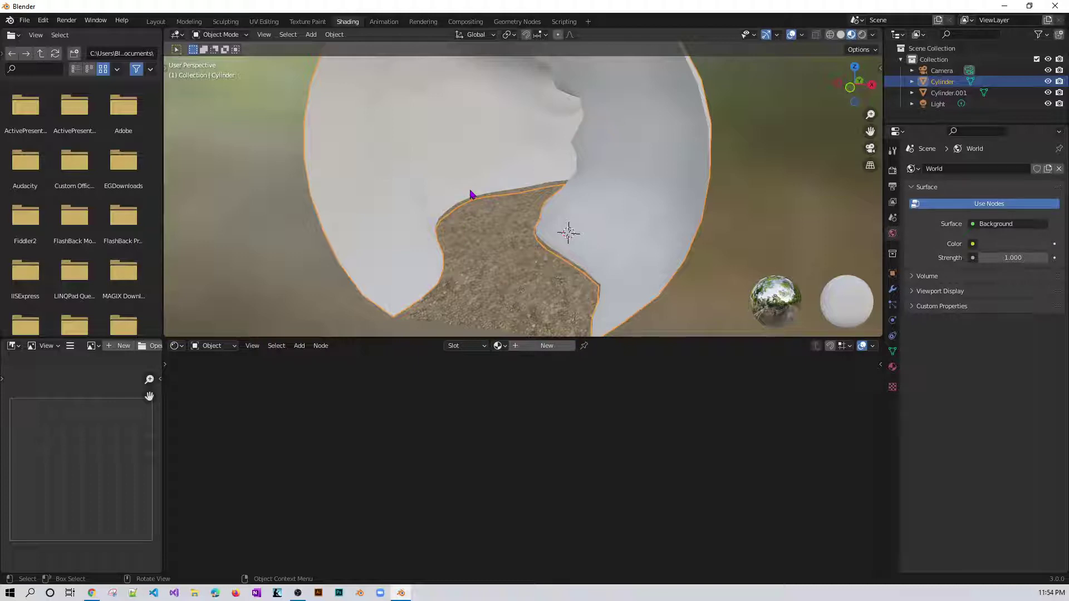
{"action": "left_click", "coordinate": [547, 346]}
{"action": "left_click", "coordinate": [618, 427]}
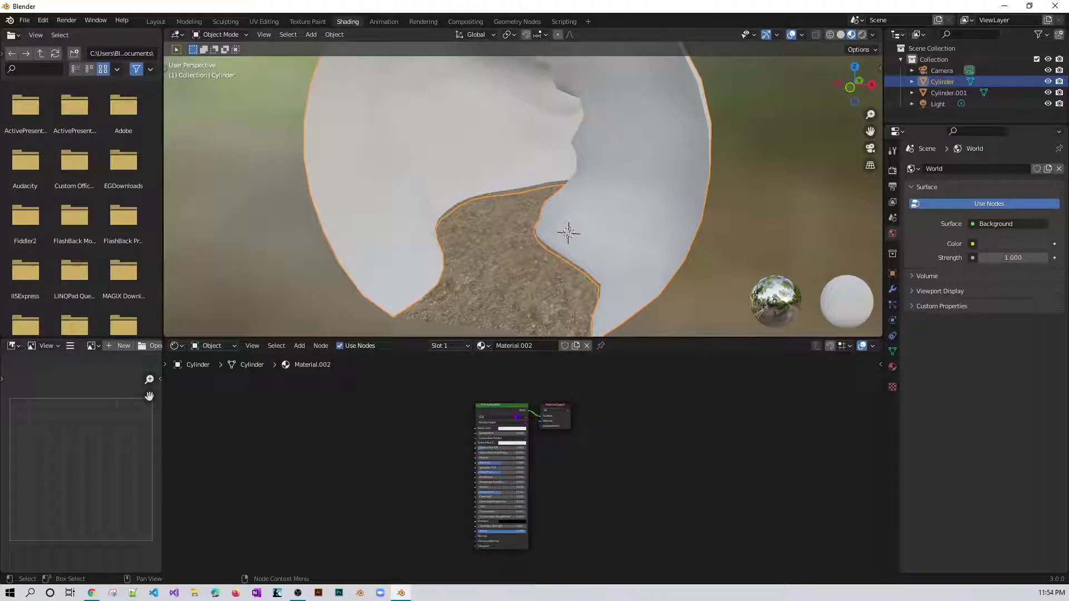
{"action": "left_click", "coordinate": [508, 413]}
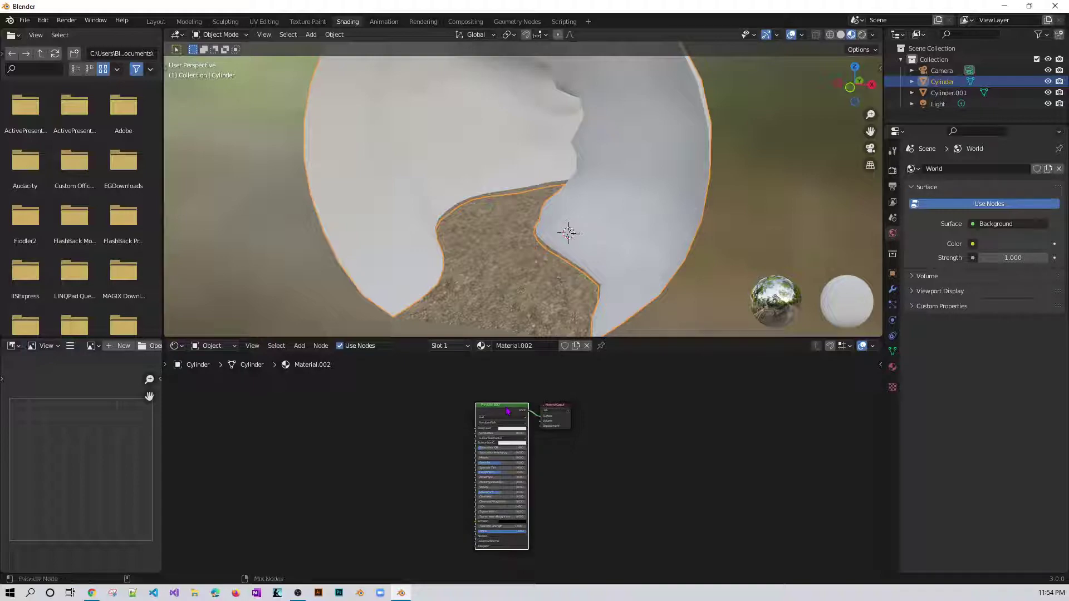
Run Principled Texture Setup on the wall material with the four rock_06 4k maps: diffuse, displacement, normal and roughness
{"action": "key", "text": "ctrl+shift+t"}
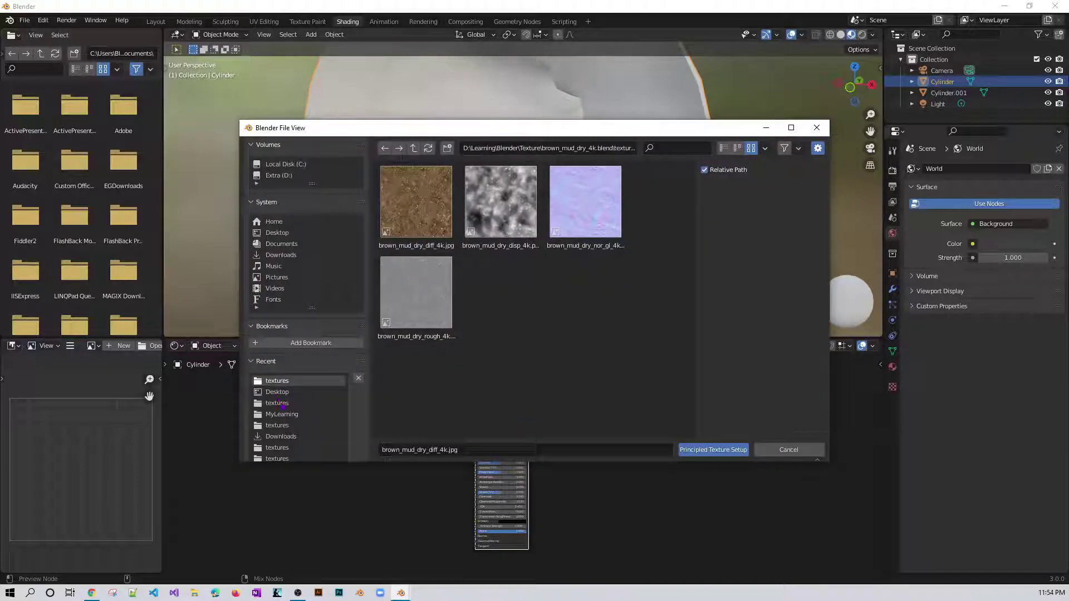
{"action": "left_click", "coordinate": [278, 403]}
{"action": "left_click", "coordinate": [412, 212]}
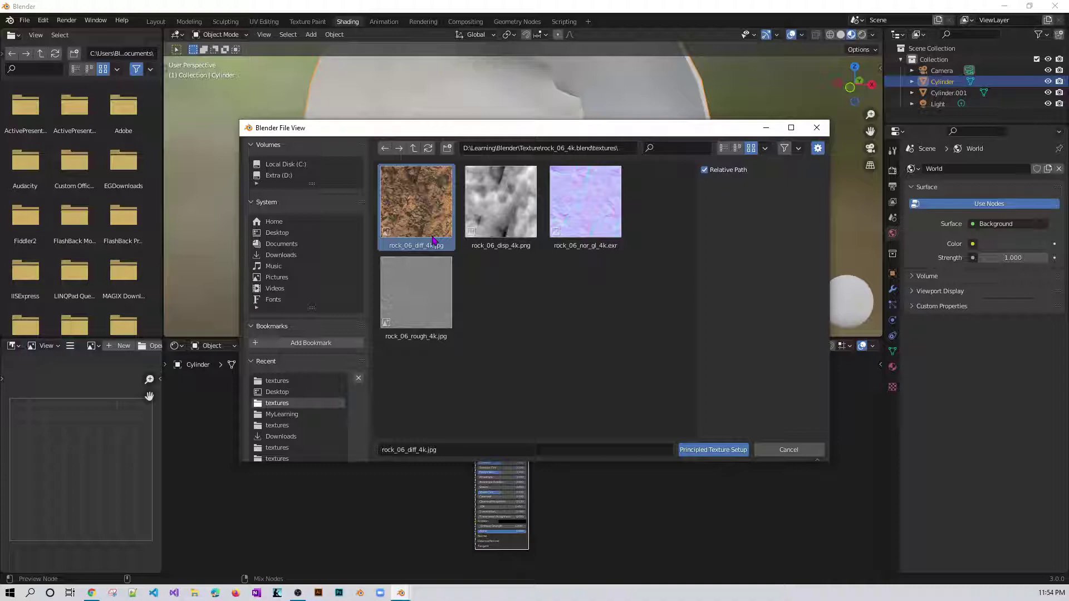
{"action": "left_click", "coordinate": [426, 297], "text": "shift"}
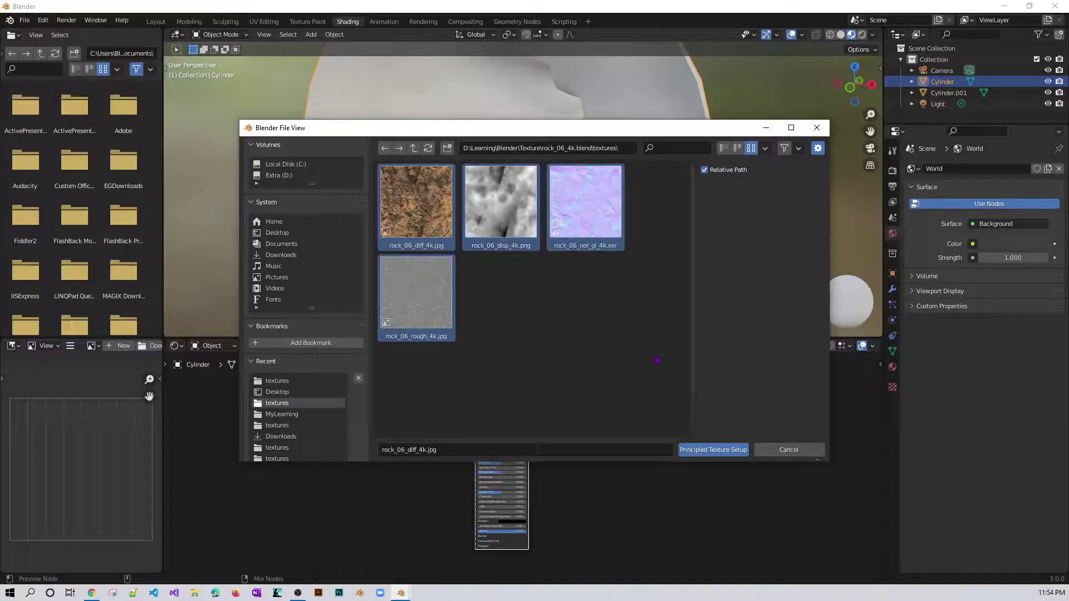
{"action": "left_click", "coordinate": [694, 450]}
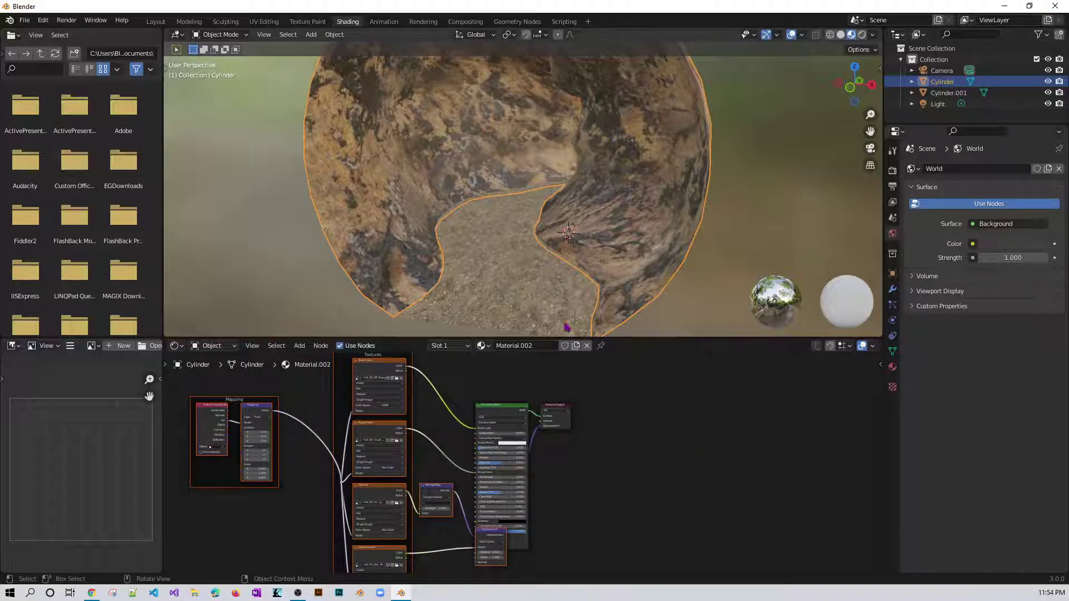
{"action": "left_click", "coordinate": [714, 269]}
{"action": "mouse_move", "coordinate": [601, 263]}
{"action": "middle_mouse_down"}
{"action": "mouse_move", "coordinate": [617, 265]}
{"action": "mouse_move", "coordinate": [595, 262]}
{"action": "middle_mouse_up"}
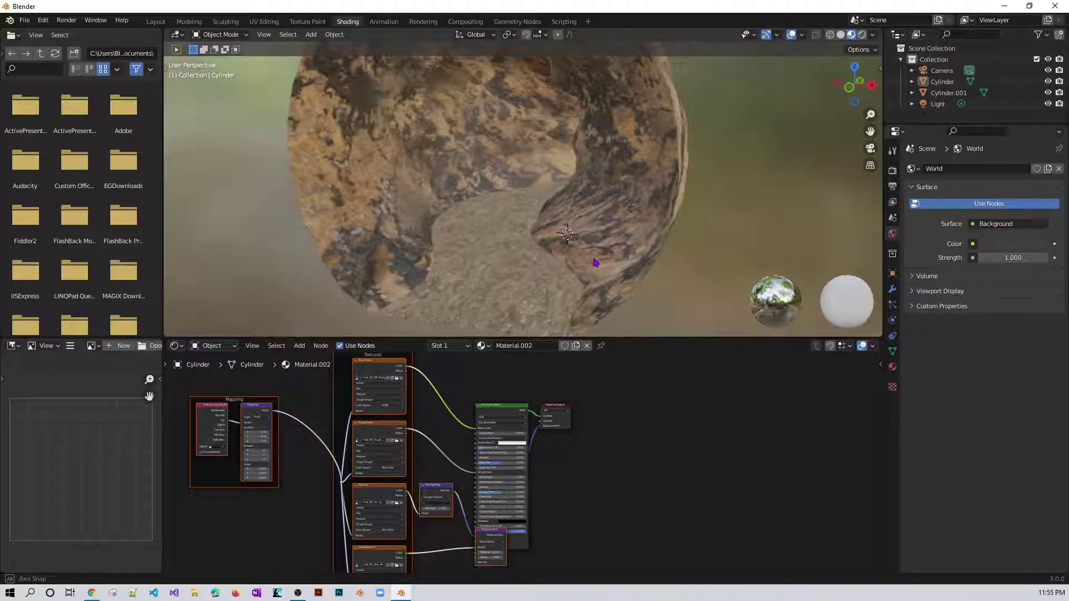
Reselect the cave walls and unwrap them with Smart UV Project in the UV Editing workspace, using the default settings
{"action": "left_click", "coordinate": [404, 201]}
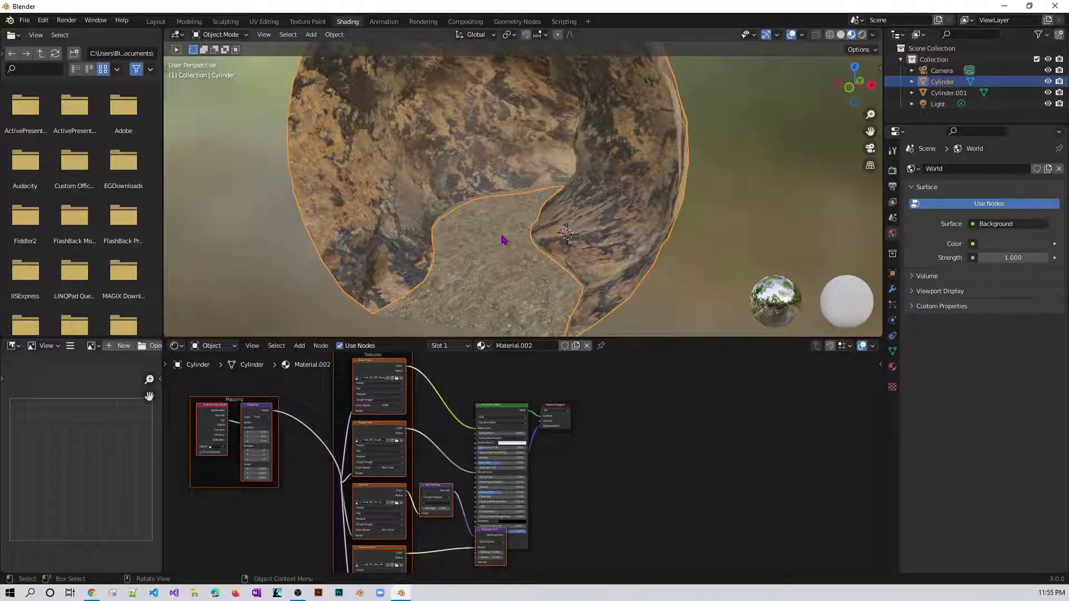
{"action": "middle_click_drag", "start_coordinate": [503, 239], "coordinate": [477, 219]}
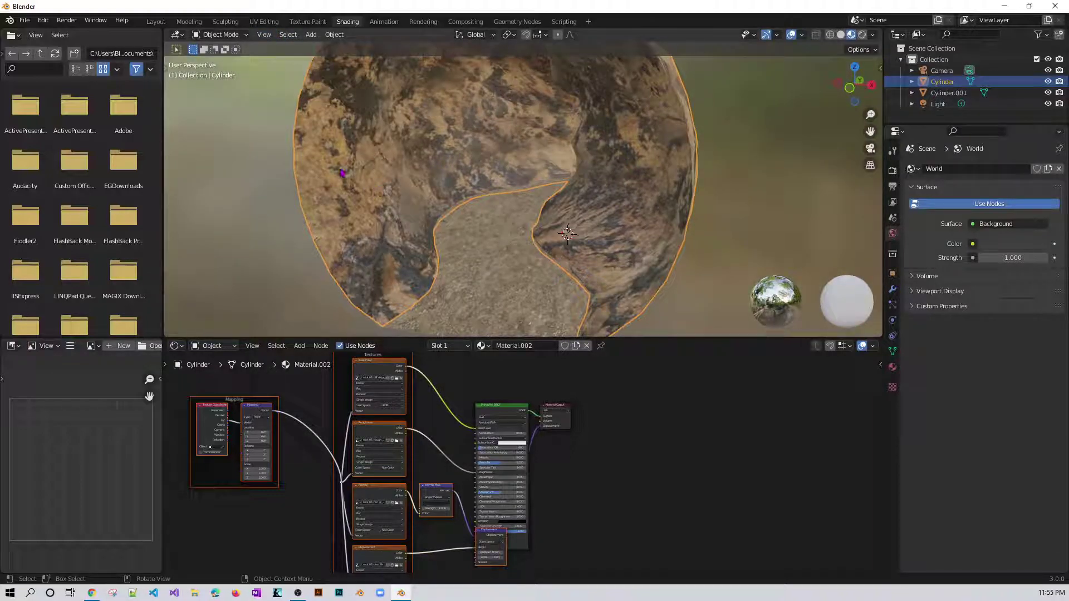
{"action": "left_click", "coordinate": [271, 22]}
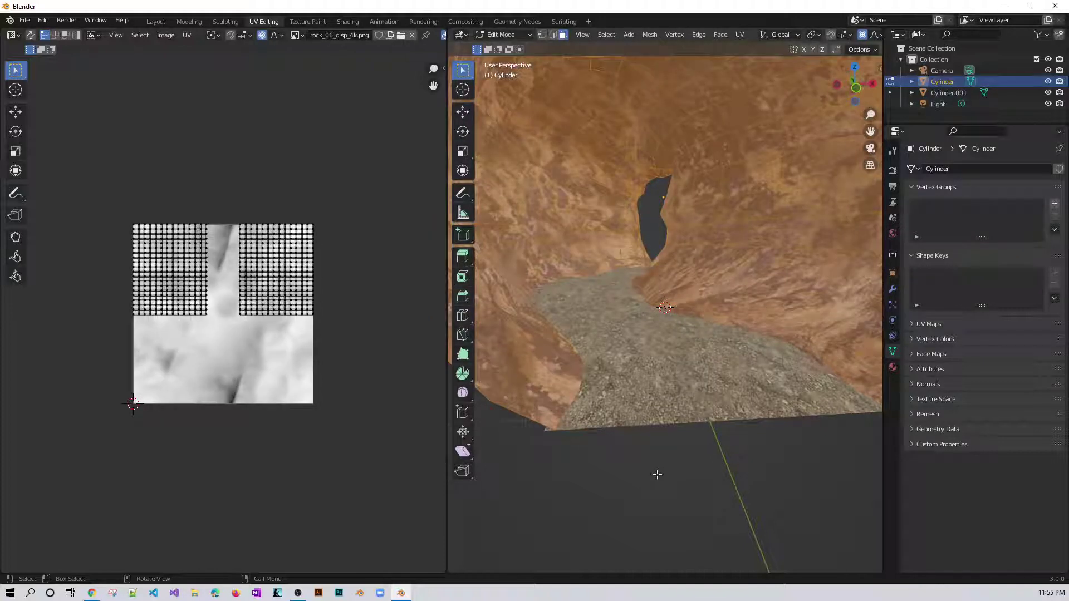
{"action": "key", "text": "u"}
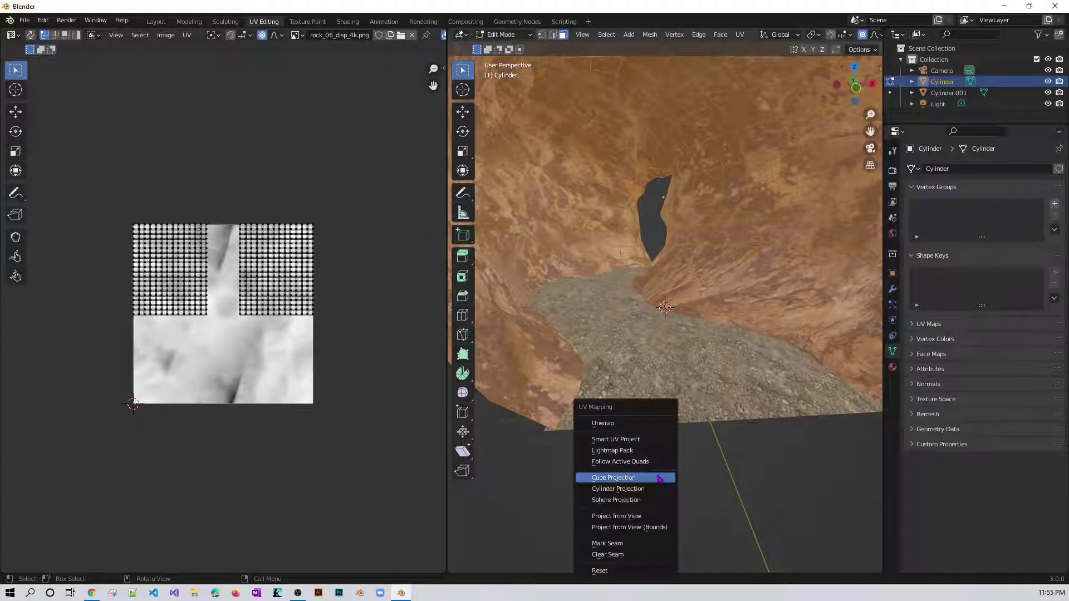
{"action": "left_click", "coordinate": [629, 441]}
{"action": "left_click", "coordinate": [657, 526]}
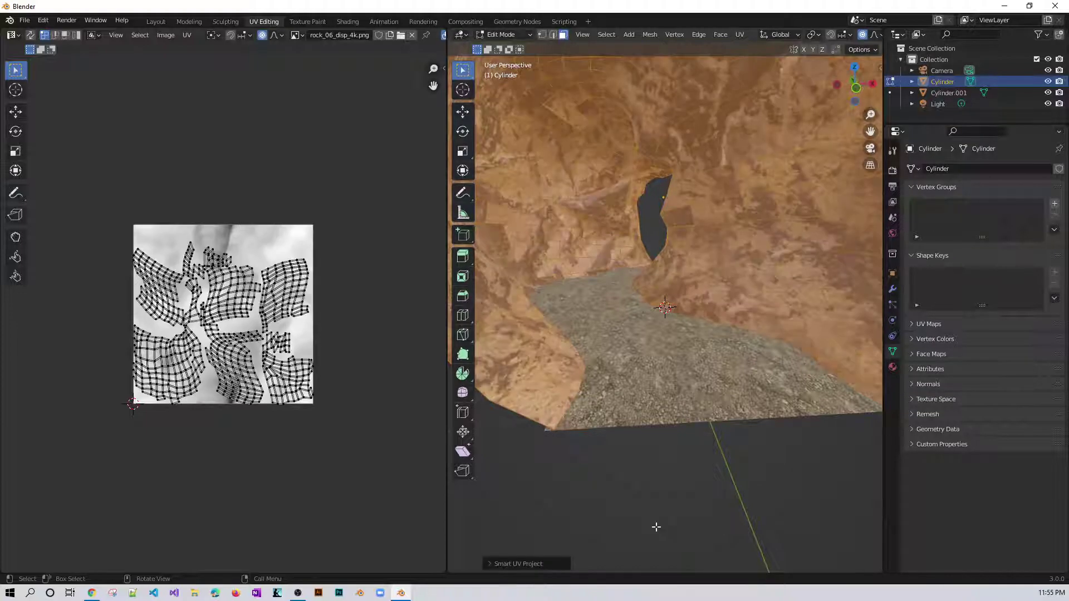
{"action": "left_click", "coordinate": [713, 507]}
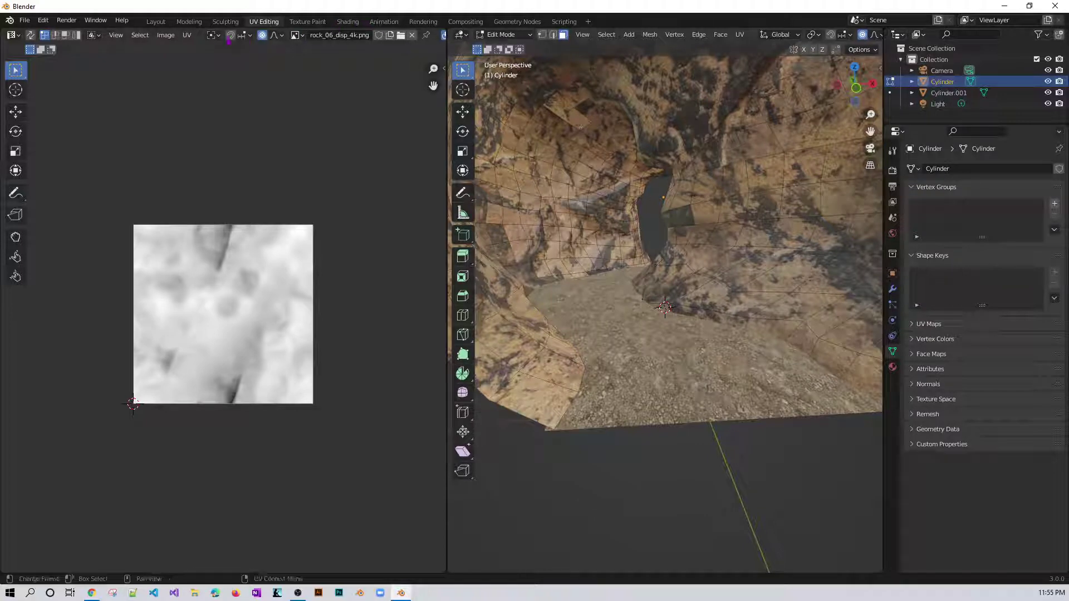
Return to the Layout workspace, switch the view to Material Preview shading, deselect the cave walls and inspect the textured cave
{"action": "left_click", "coordinate": [155, 21]}
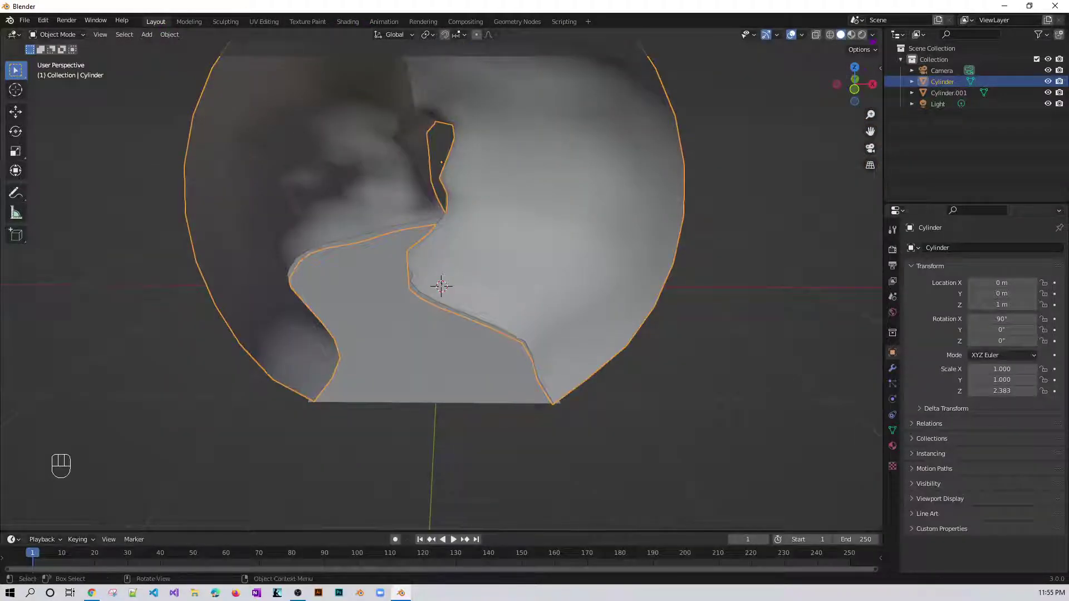
{"action": "left_click", "coordinate": [851, 35]}
{"action": "left_click", "coordinate": [505, 454]}
{"action": "middle_click_drag", "start_coordinate": [505, 454], "coordinate": [484, 324]}
{"action": "scroll", "coordinate": [525, 334], "scroll_direction": "up", "scroll_amount": 4}
{"action": "scroll", "coordinate": [483, 324], "scroll_direction": "down", "scroll_amount": 5}
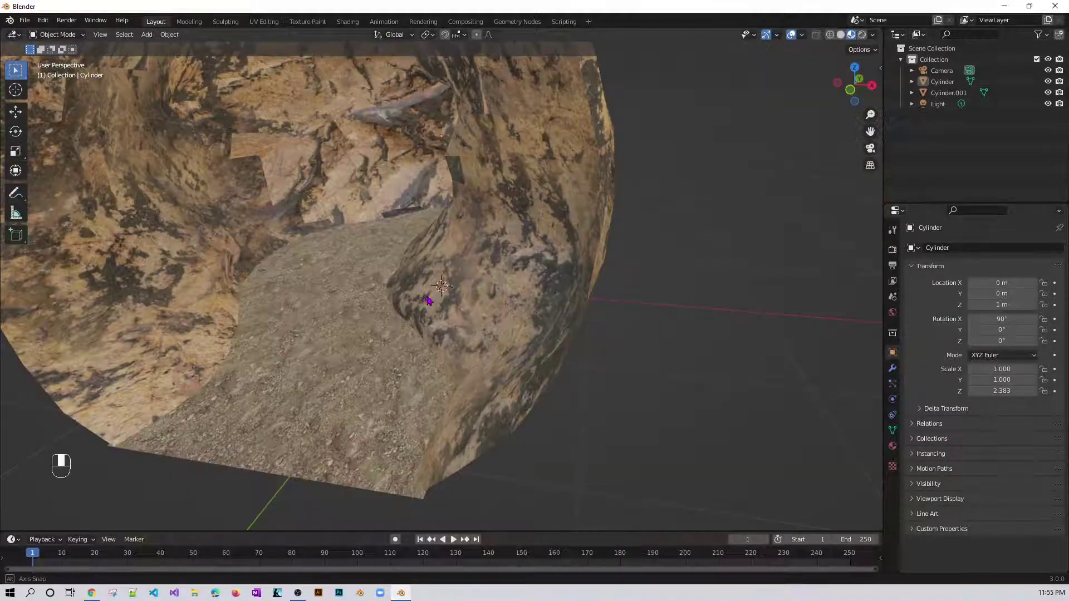
Select the camera and lower it along the global Z axis to a height of about 0.53 m
{"action": "middle_click_drag", "start_coordinate": [423, 303], "coordinate": [565, 312]}
{"action": "scroll", "coordinate": [448, 304], "scroll_direction": "down", "scroll_amount": 5}
{"action": "scroll", "coordinate": [567, 316], "scroll_direction": "down", "scroll_amount": 3}
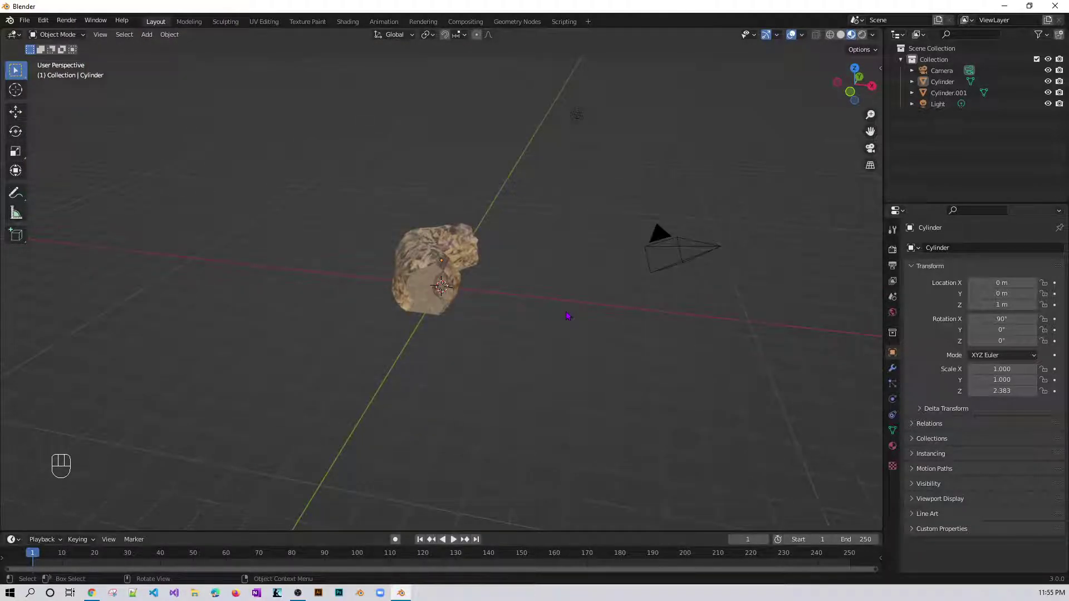
{"action": "key", "text": "KP_3"}
{"action": "left_click", "coordinate": [263, 161]}
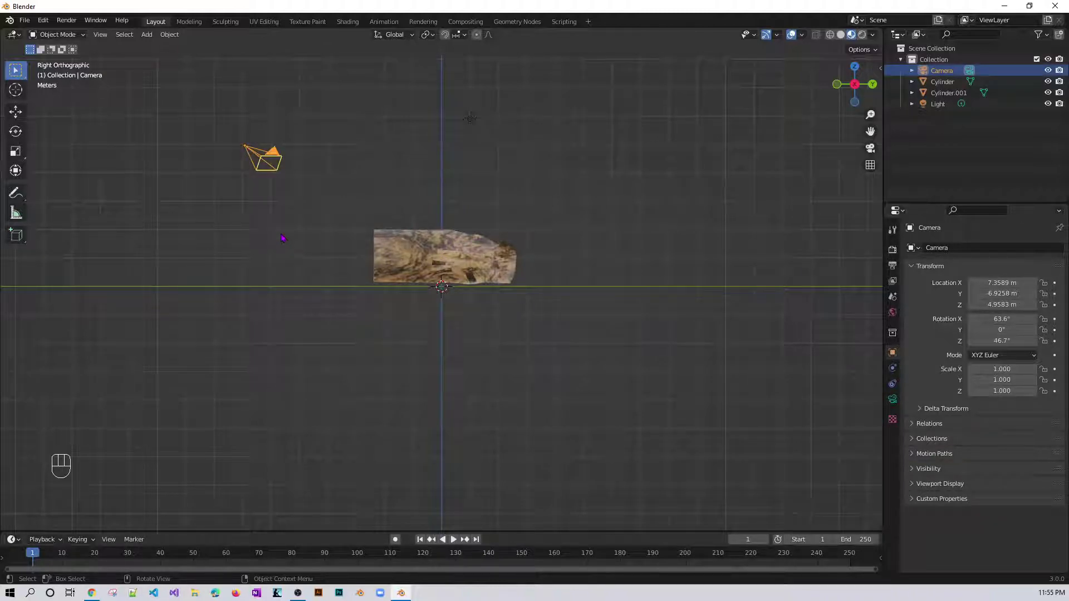
{"action": "key", "text": "g"}
{"action": "key", "text": "z"}
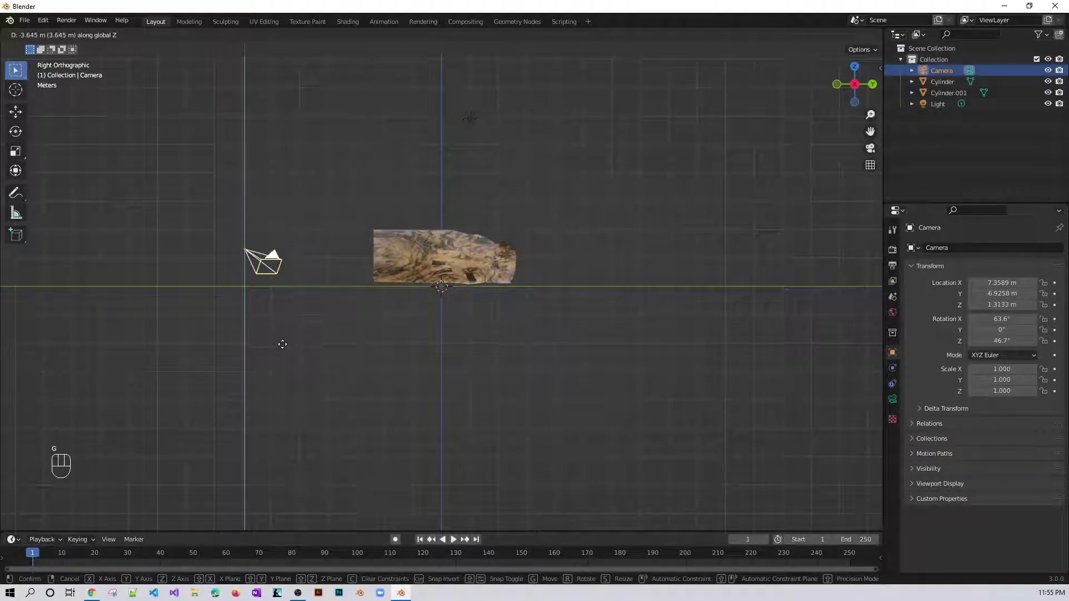
{"action": "left_click", "coordinate": [292, 363]}
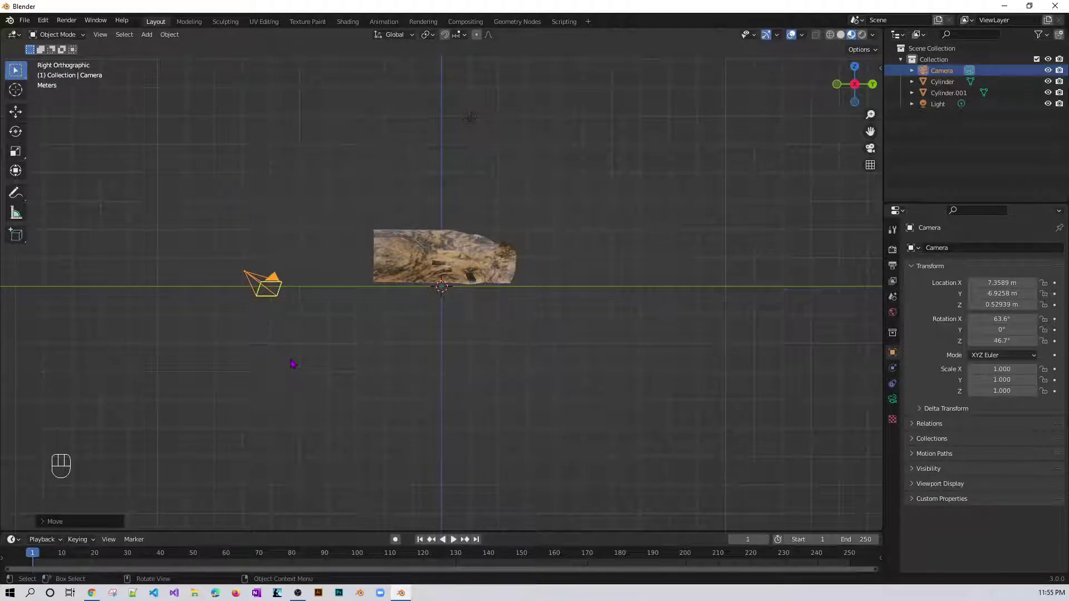
Move the camera in front of the cave mouth, to about X 0.05 m and Y -3.93 m, working from the top view
{"action": "key", "text": "KP_7"}
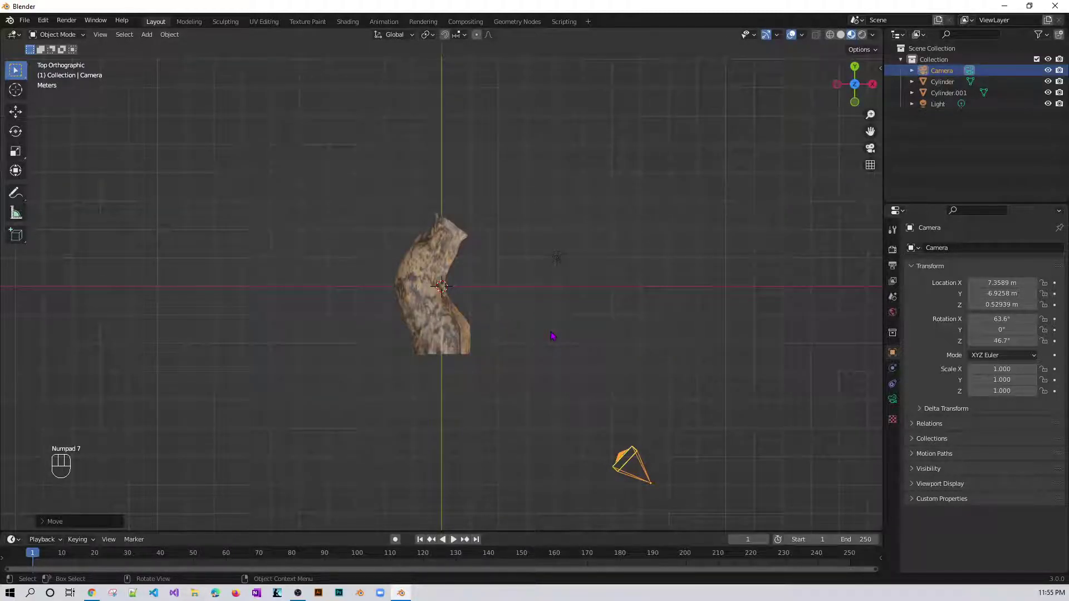
{"action": "key", "text": "g"}
{"action": "key", "text": "x"}
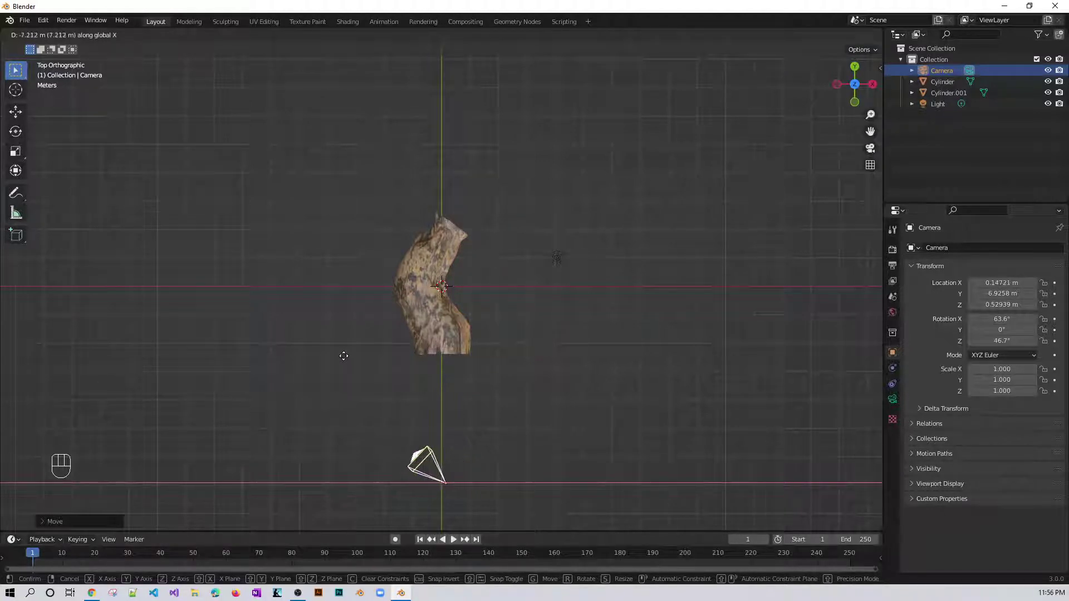
{"action": "left_click", "coordinate": [344, 360]}
{"action": "key", "text": "g"}
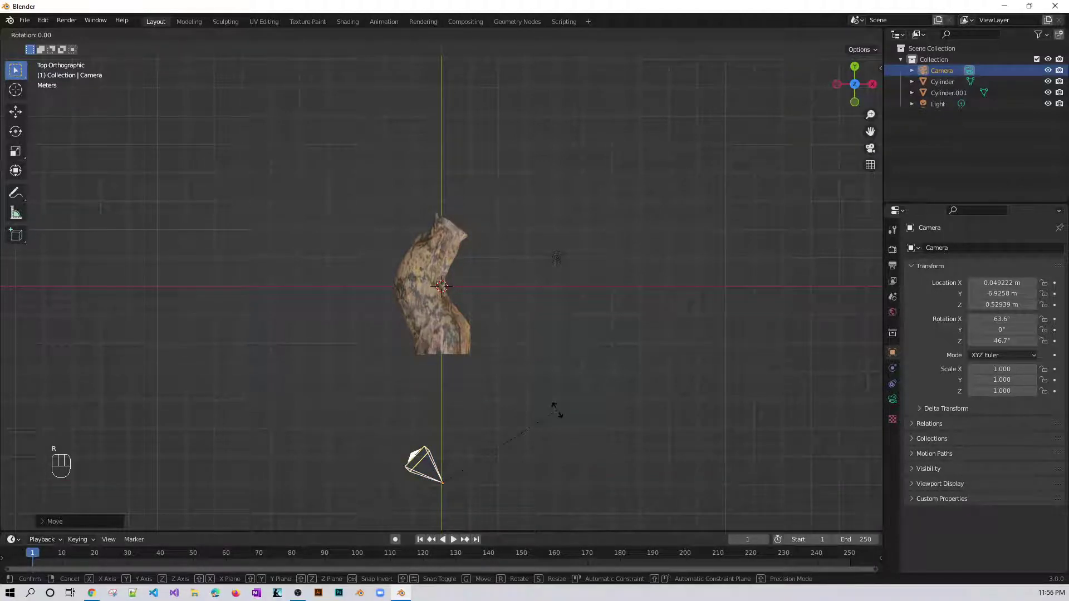
{"action": "key", "text": "y"}
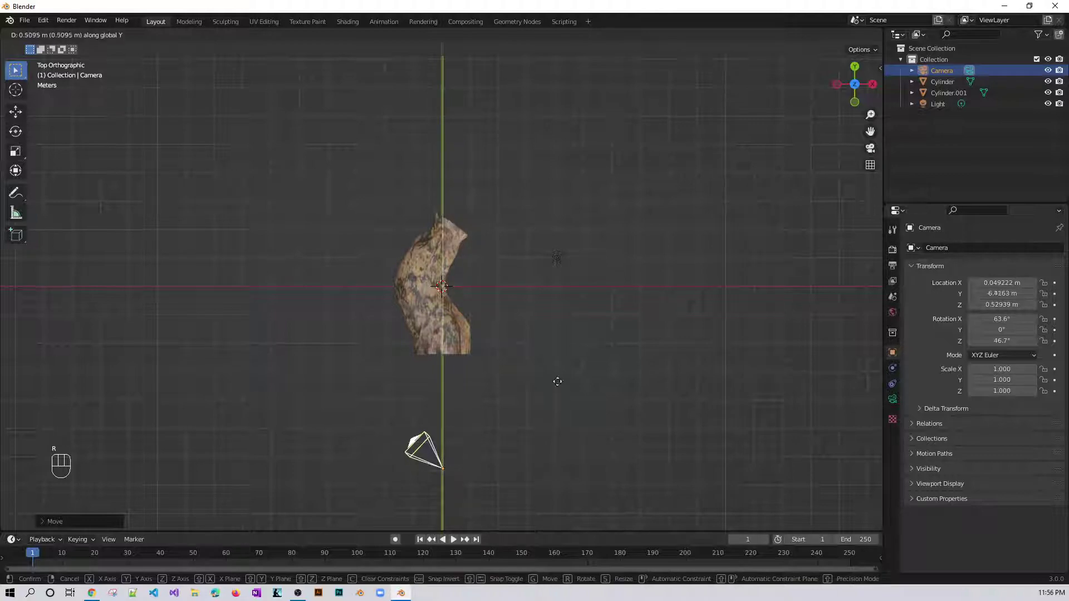
{"action": "left_click", "coordinate": [577, 330]}
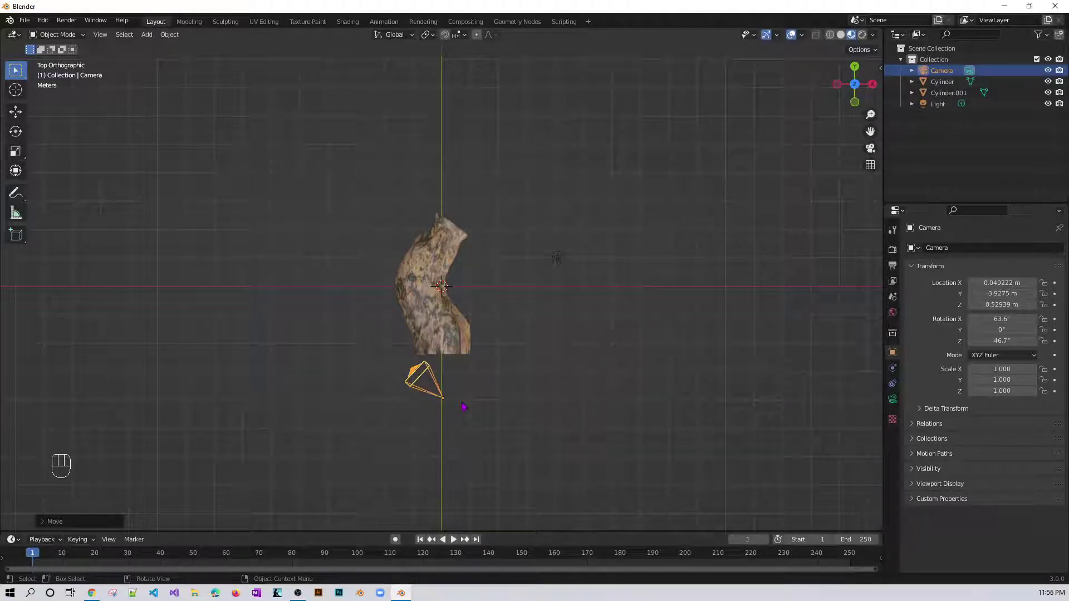
Rotate the camera to a Z rotation of about 3.8° so it faces the cave mouth
{"action": "key", "text": "r"}
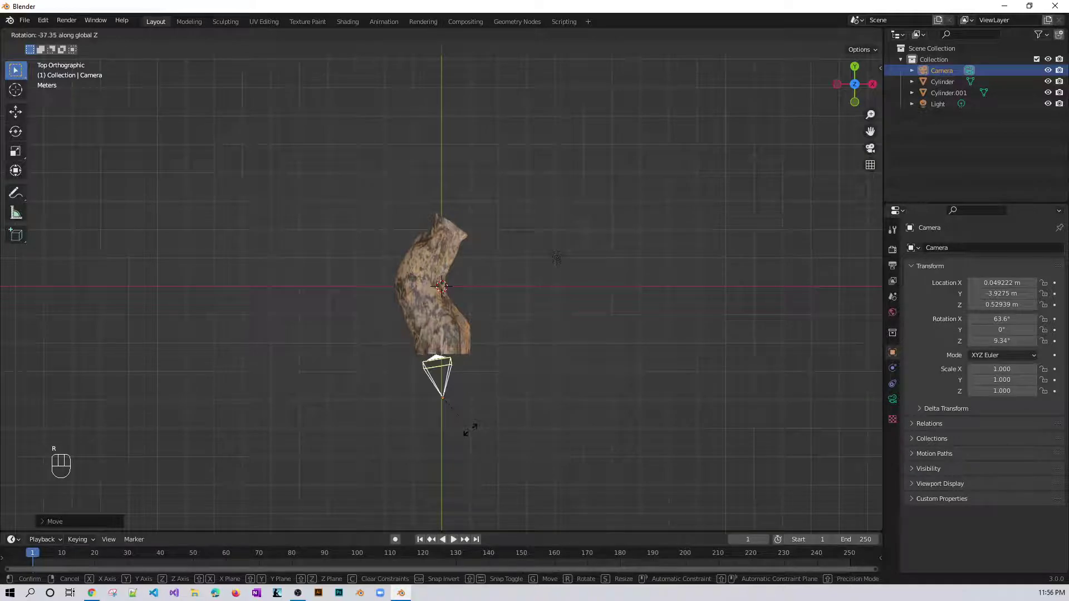
{"action": "left_click", "coordinate": [468, 437]}
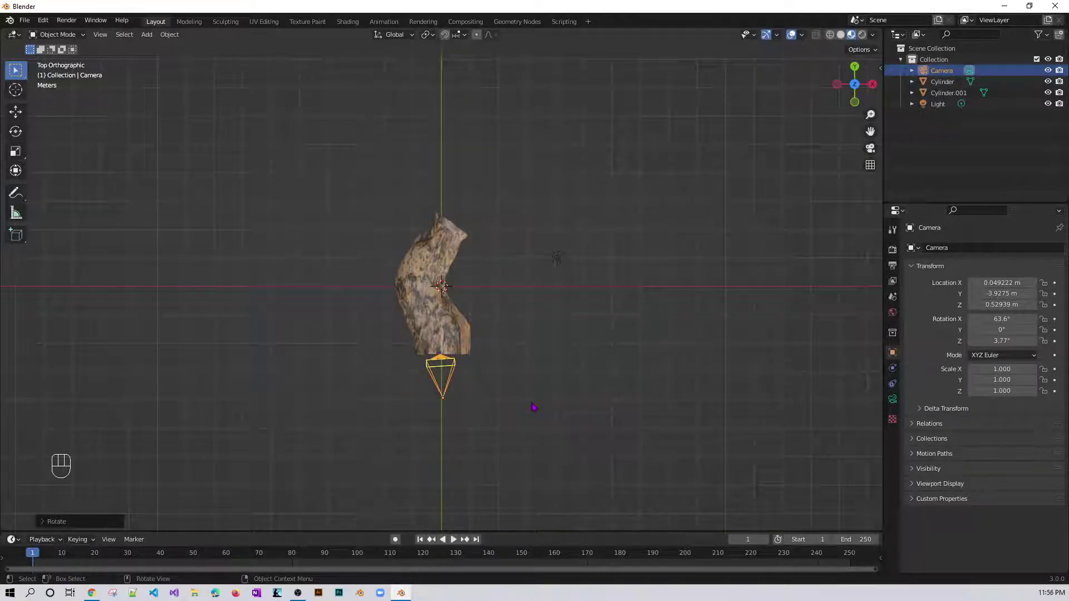
{"action": "key", "text": "shift+grave"}
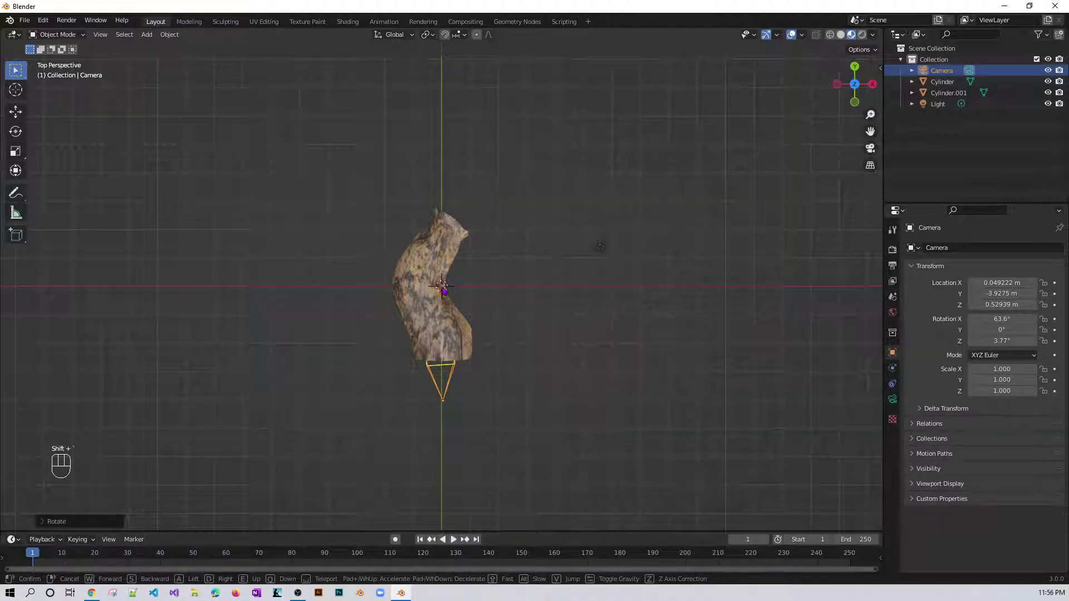
{"action": "left_click", "coordinate": [528, 358]}
{"action": "left_click", "coordinate": [527, 358]}
Look through the camera and aim it into the cave with walk navigation, at about 92.5° X and 3.2° Z rotation
{"action": "key", "text": "KP_0"}
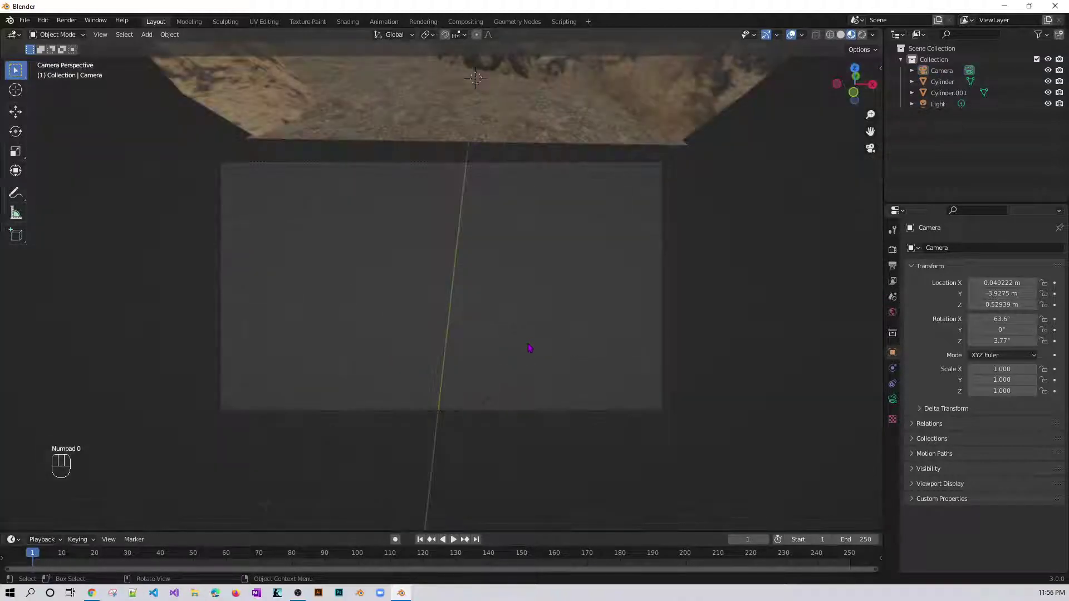
{"action": "key", "text": "shift+grave"}
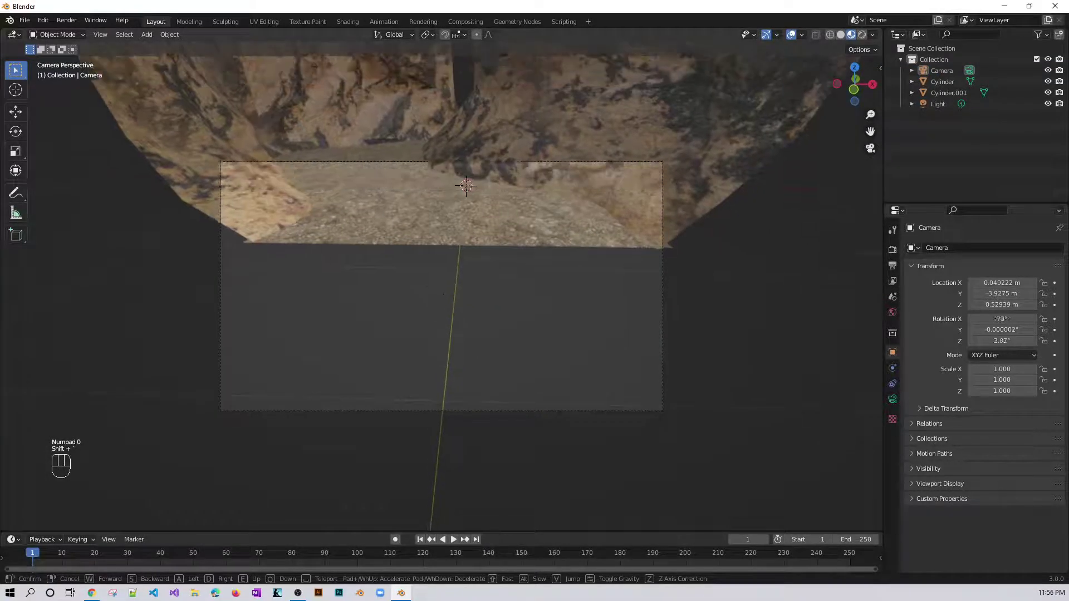
{"action": "mouse_move", "coordinate": [441, 288]}
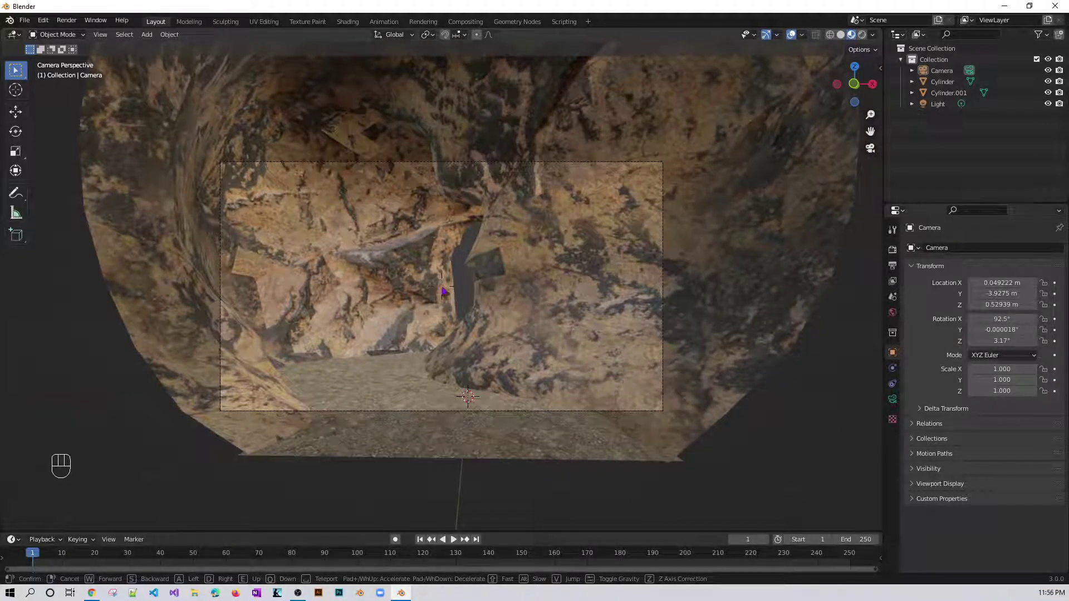
{"action": "left_click", "coordinate": [442, 286]}
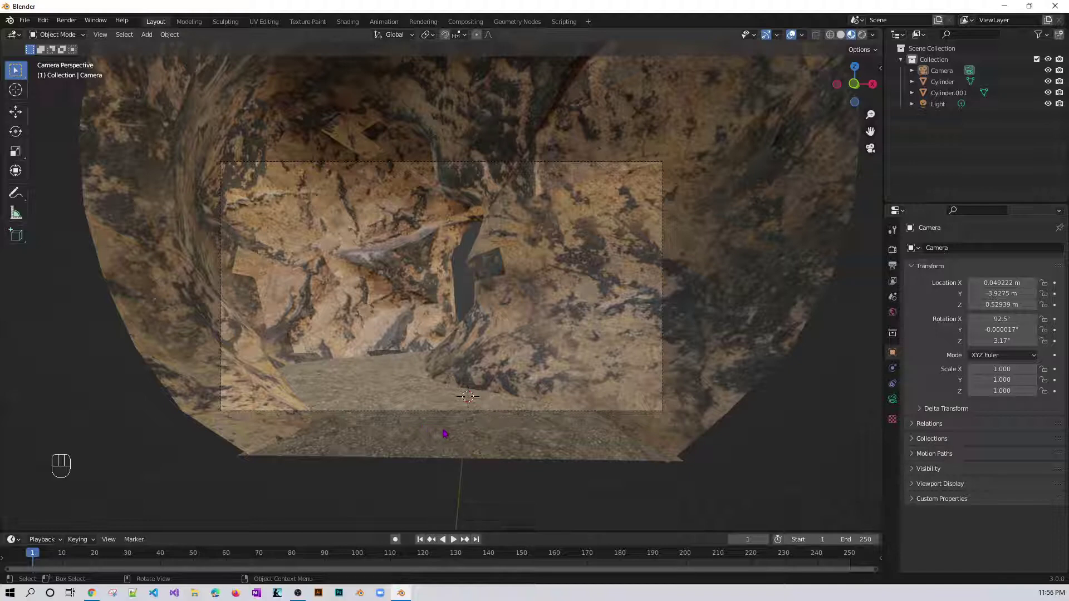
Return to the top view and move the camera sideways and closer to the cave, to about X -0.34 m and Y -3.71 m
{"action": "scroll", "coordinate": [446, 434], "scroll_direction": "down", "scroll_amount": 2}
{"action": "key", "text": "KP_0"}
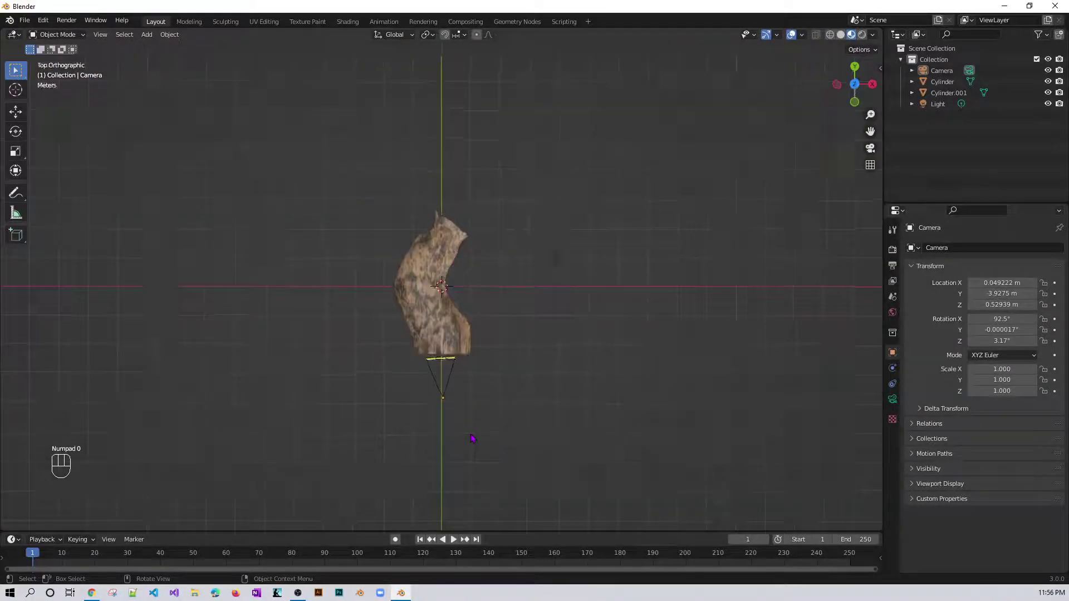
{"action": "left_click", "coordinate": [441, 393]}
{"action": "key", "text": "g"}
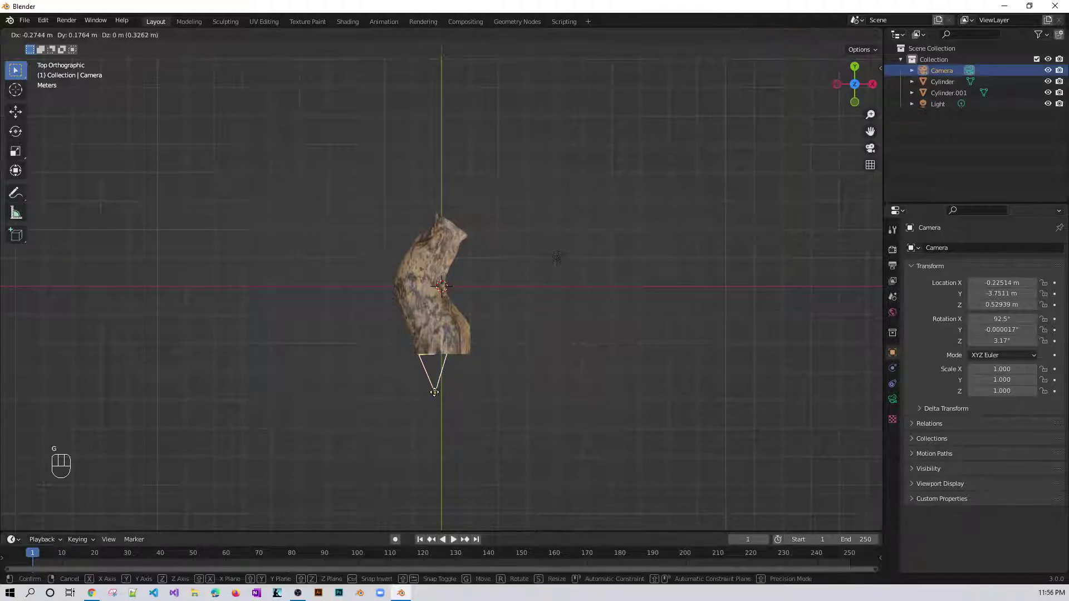
{"action": "left_click", "coordinate": [431, 392]}
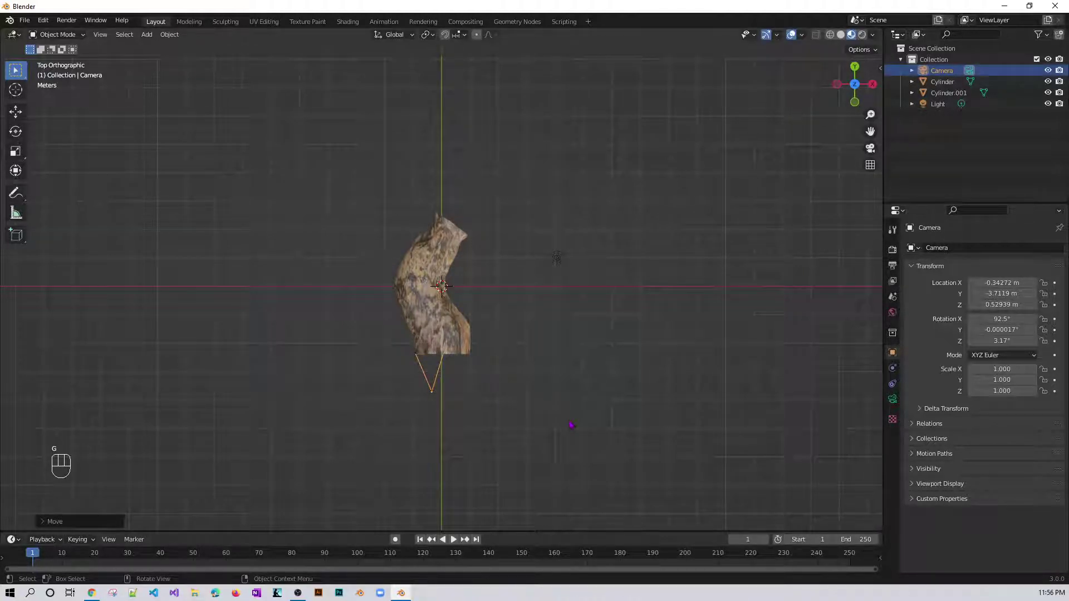
Reframe the cave through the camera with walk navigation, at about X -0.23, Y -3.84, Z 0.87 m and 86.1° X rotation, and deselect it
{"action": "key", "text": "KP_0"}
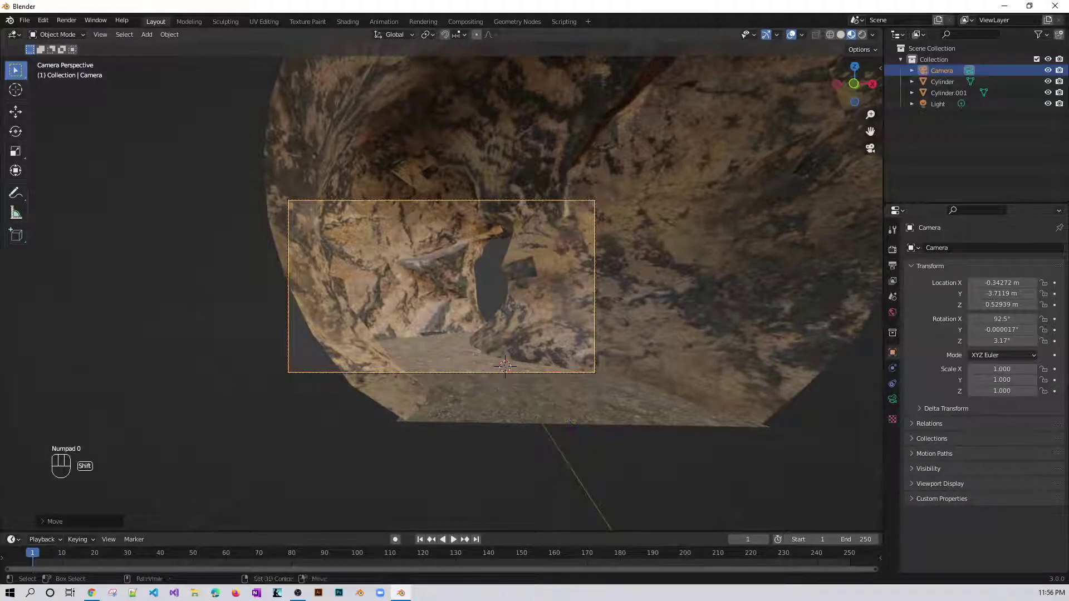
{"action": "key", "text": "shift+grave"}
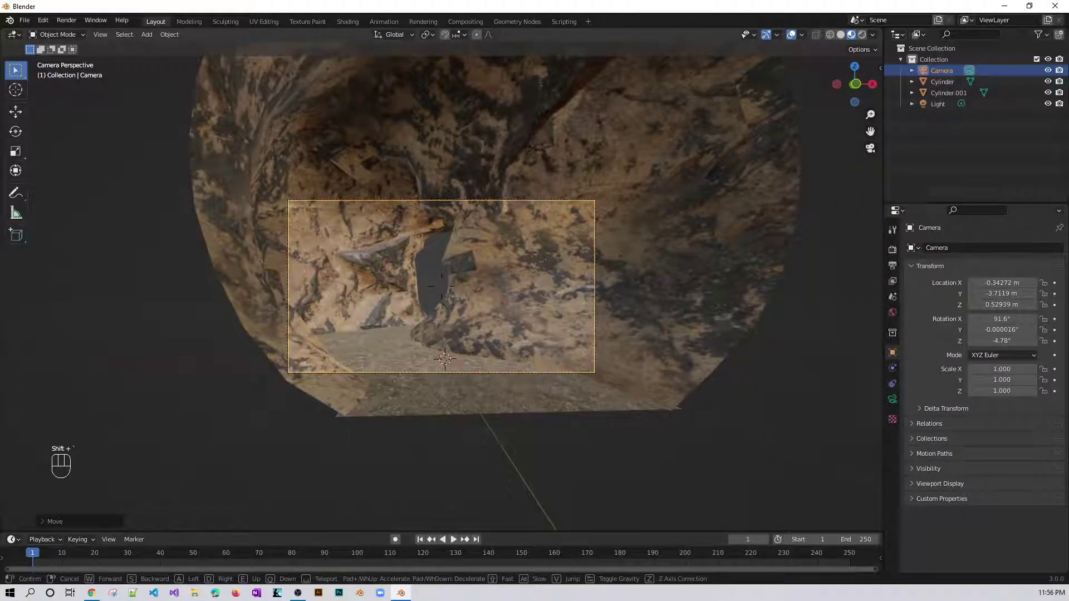
{"action": "key", "text": "w"}
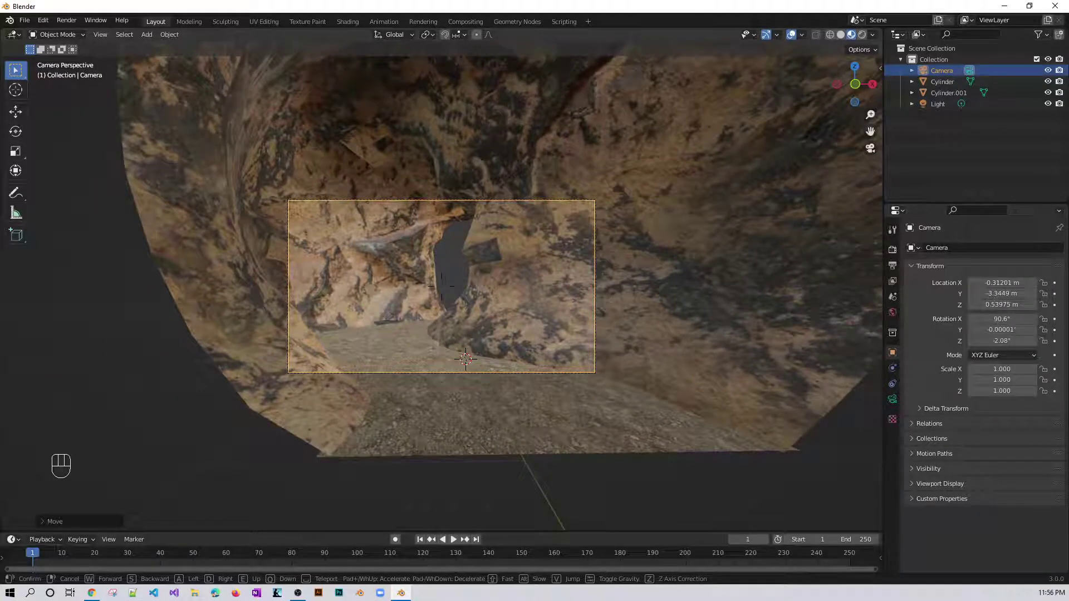
{"action": "key", "text": "s"}
{"action": "key", "text": "d"}
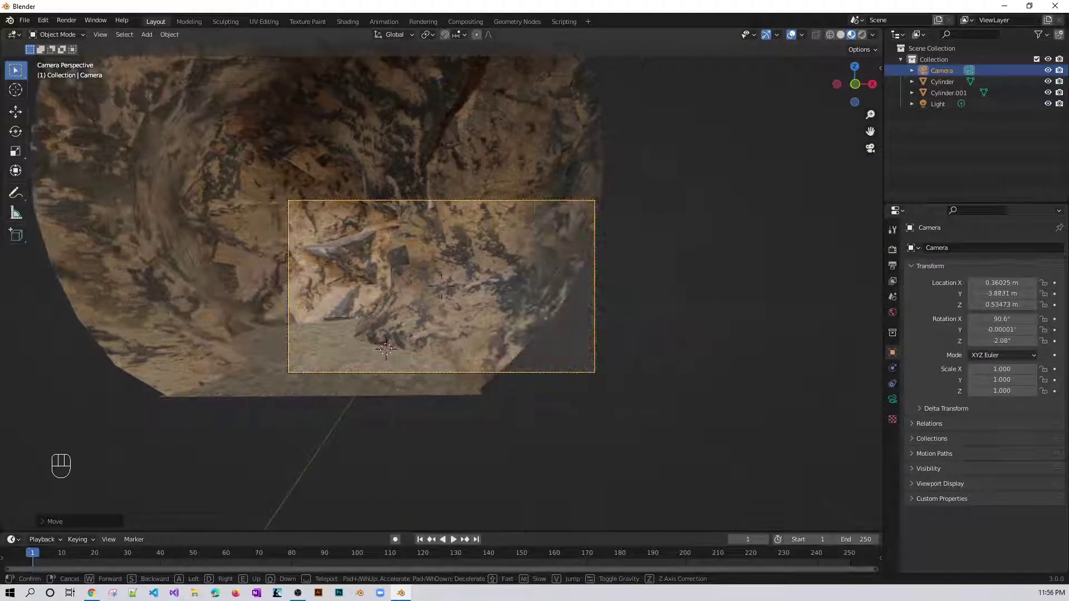
{"action": "key", "text": "a"}
{"action": "key", "text": "a"}
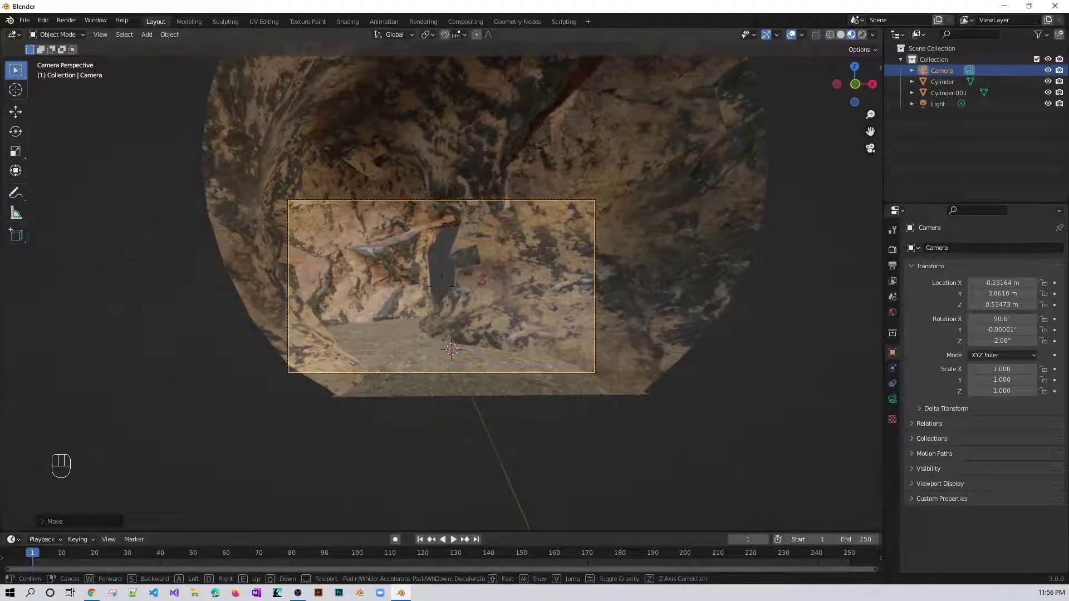
{"action": "mouse_move", "coordinate": [442, 286]}
{"action": "key", "text": "e"}
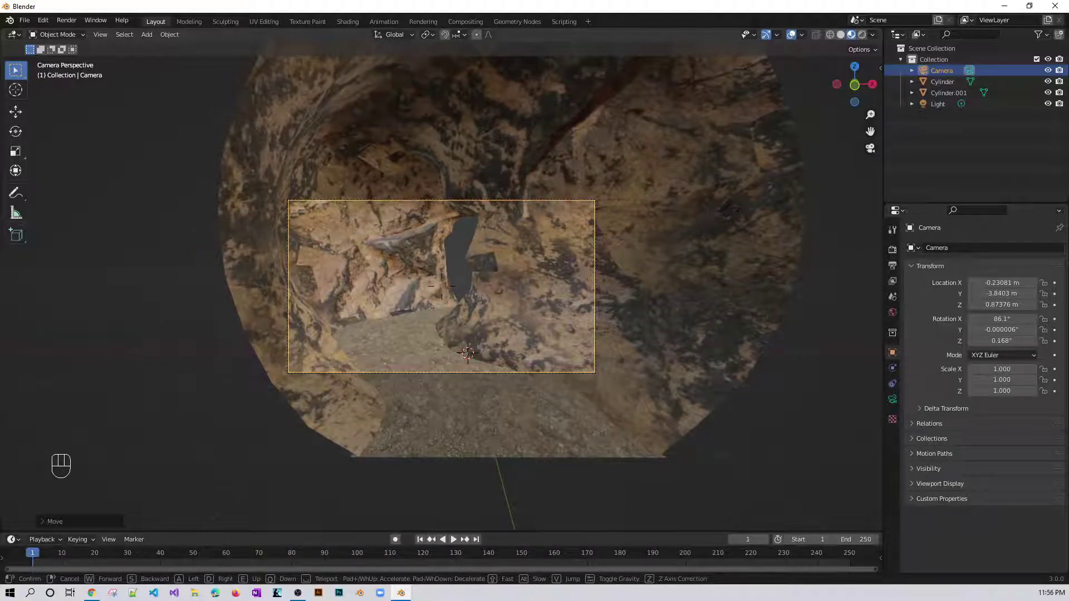
{"action": "left_click", "coordinate": [441, 286]}
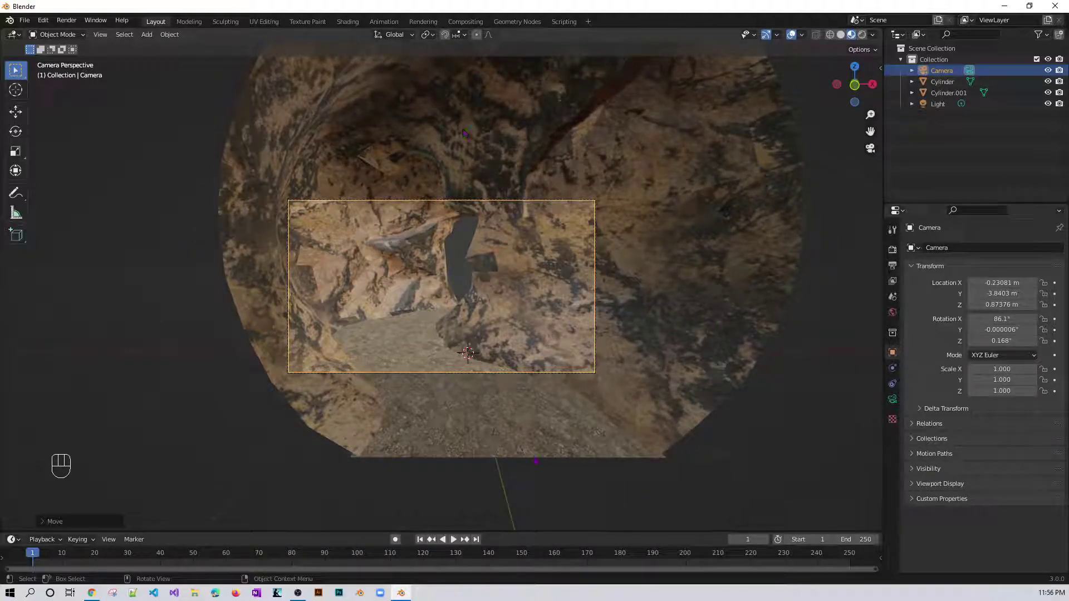
{"action": "left_click", "coordinate": [732, 427]}
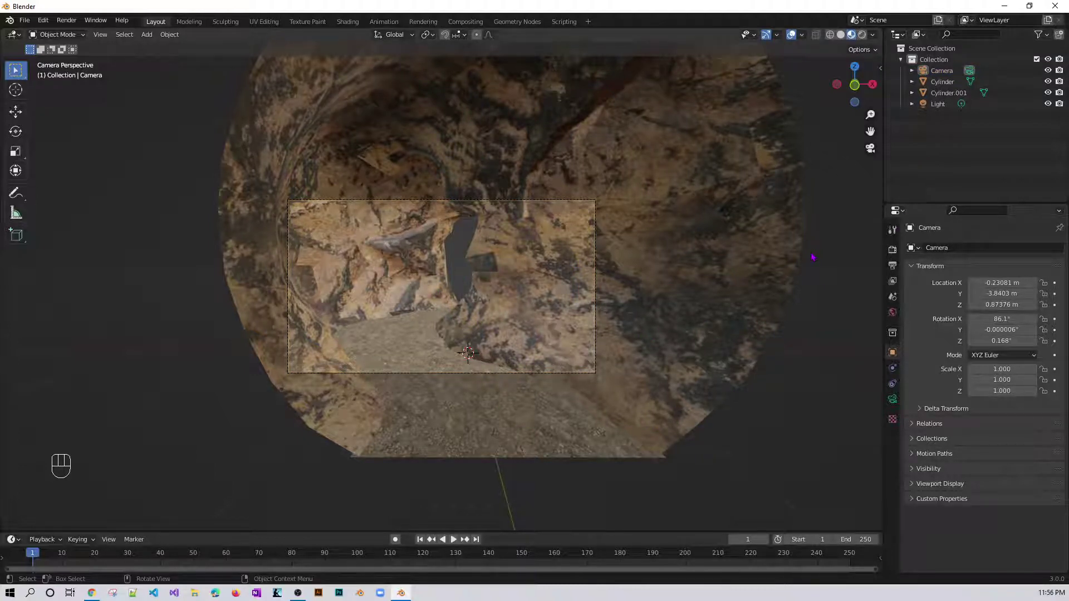
Select the light and move it beside the cave's far end in the top view, to about X 1.35 m and Y 3.12 m
{"action": "scroll", "coordinate": [811, 258], "scroll_direction": "down", "scroll_amount": 3}
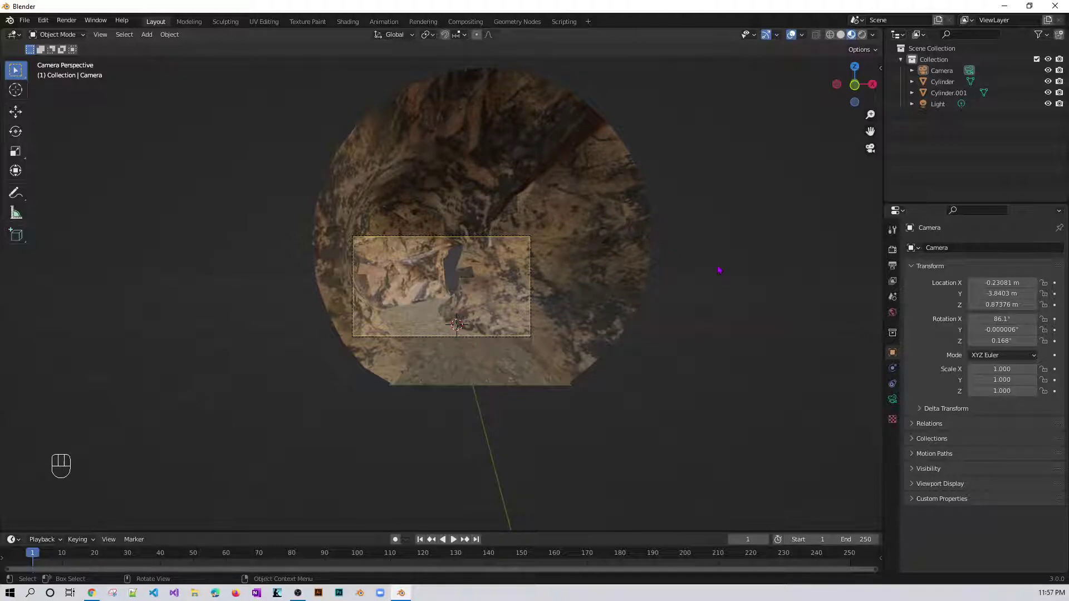
{"action": "key", "text": "KP_7"}
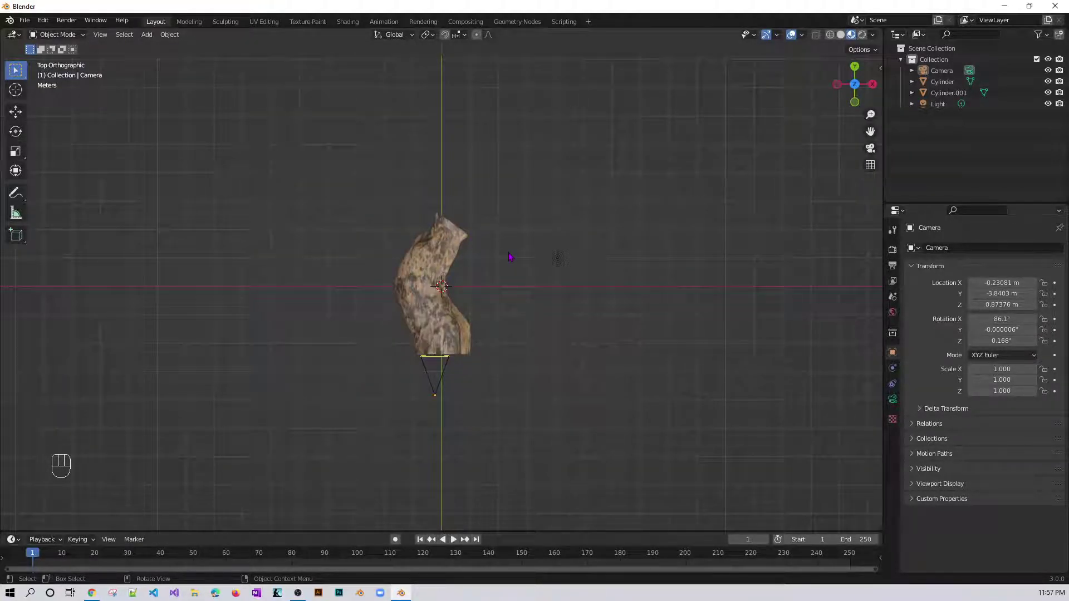
{"action": "left_click", "coordinate": [558, 259]}
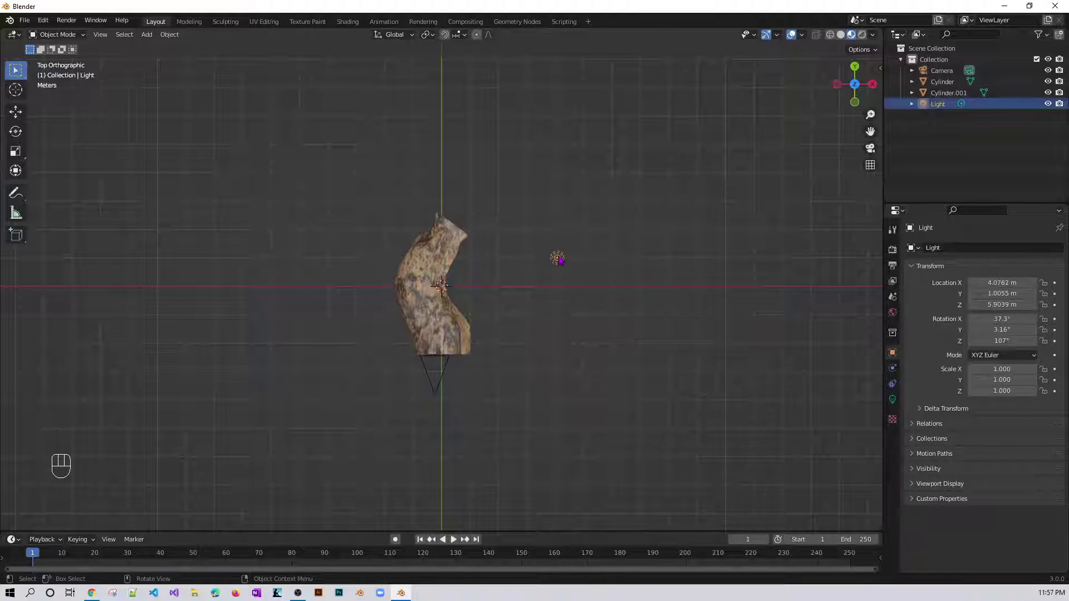
{"action": "key", "text": "g"}
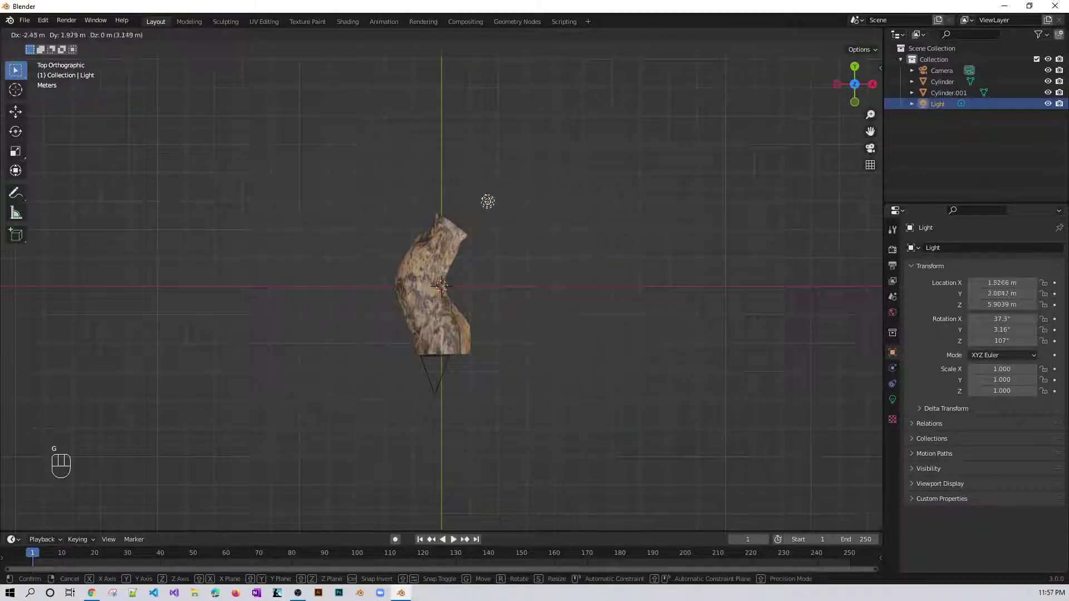
{"action": "left_click", "coordinate": [644, 262]}
Lower the light along the global Z axis to about 0.85 m, level with the cave's far opening
{"action": "key", "text": "KP_3"}
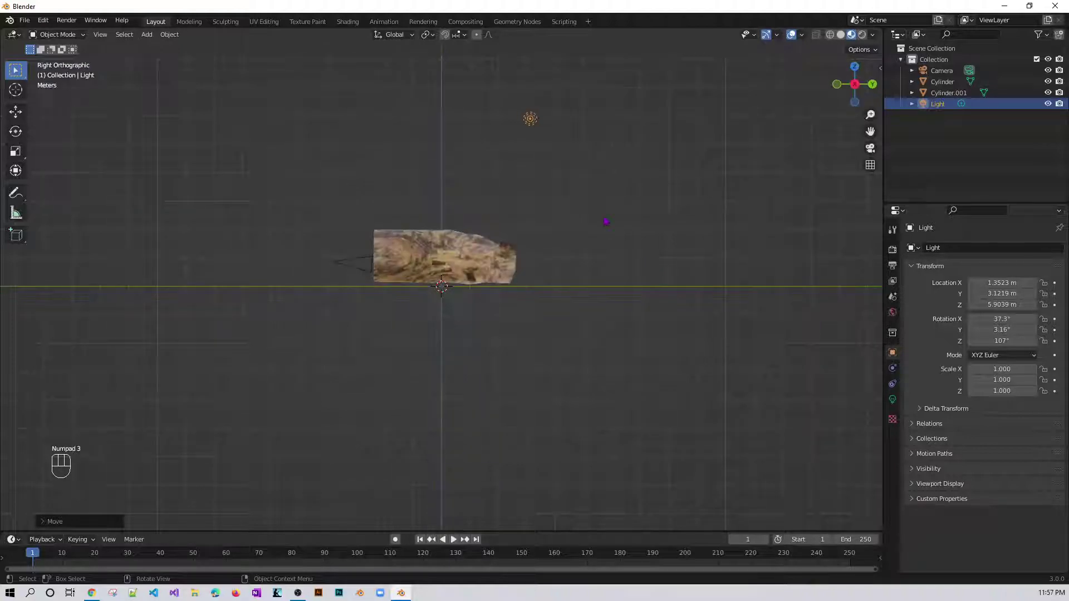
{"action": "key", "text": "g"}
{"action": "key", "text": "z"}
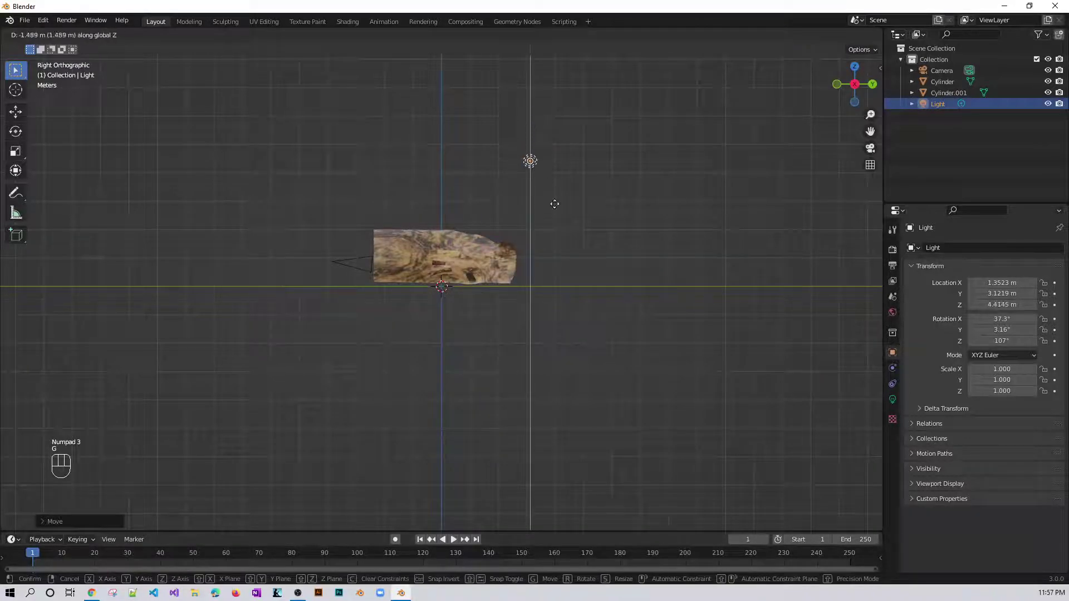
{"action": "left_click", "coordinate": [543, 270]}
Switch the viewport to Rendered shading and view the lit cave through the camera
{"action": "middle_click_drag", "start_coordinate": [371, 320], "coordinate": [486, 335]}
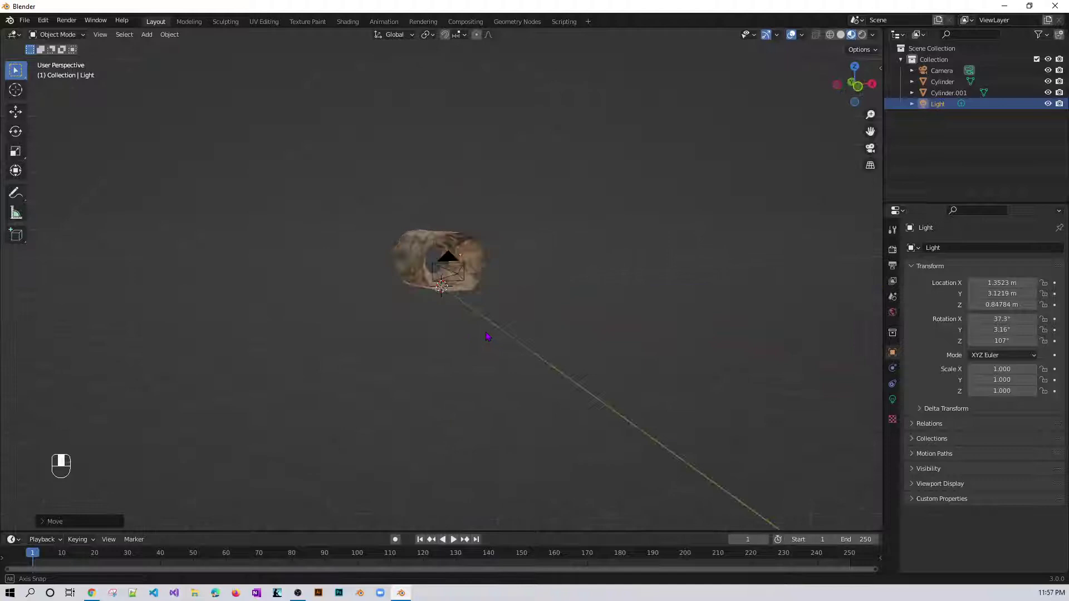
{"action": "left_click", "coordinate": [862, 35]}
{"action": "key", "text": "KP_0"}
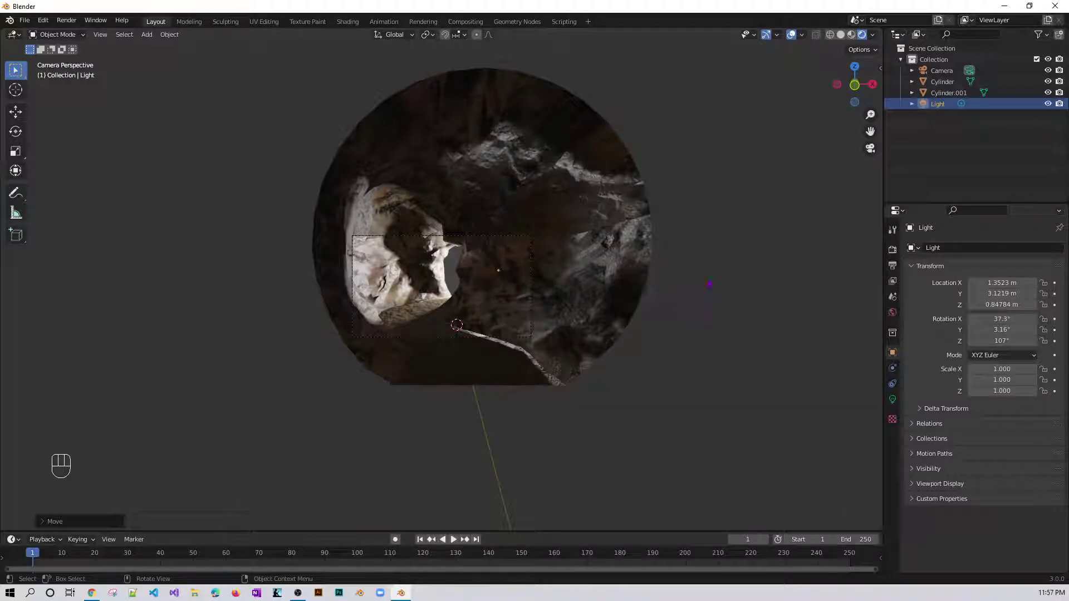
Set the power of the point light at the cave's far end to 200 W
{"action": "middle_click_drag", "start_coordinate": [715, 282], "coordinate": [776, 279]}
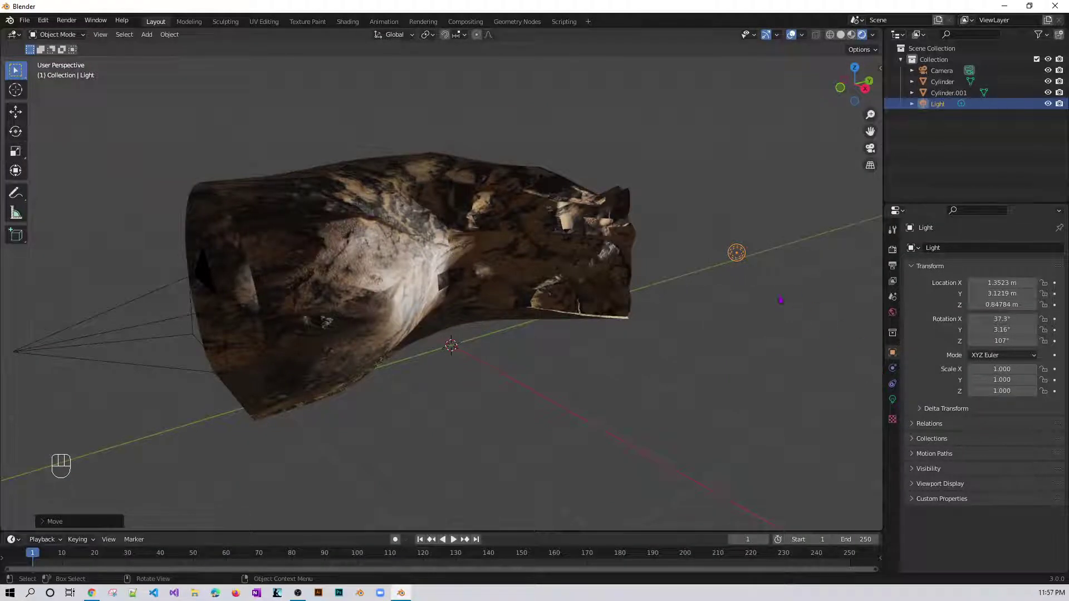
{"action": "left_click", "coordinate": [893, 399]}
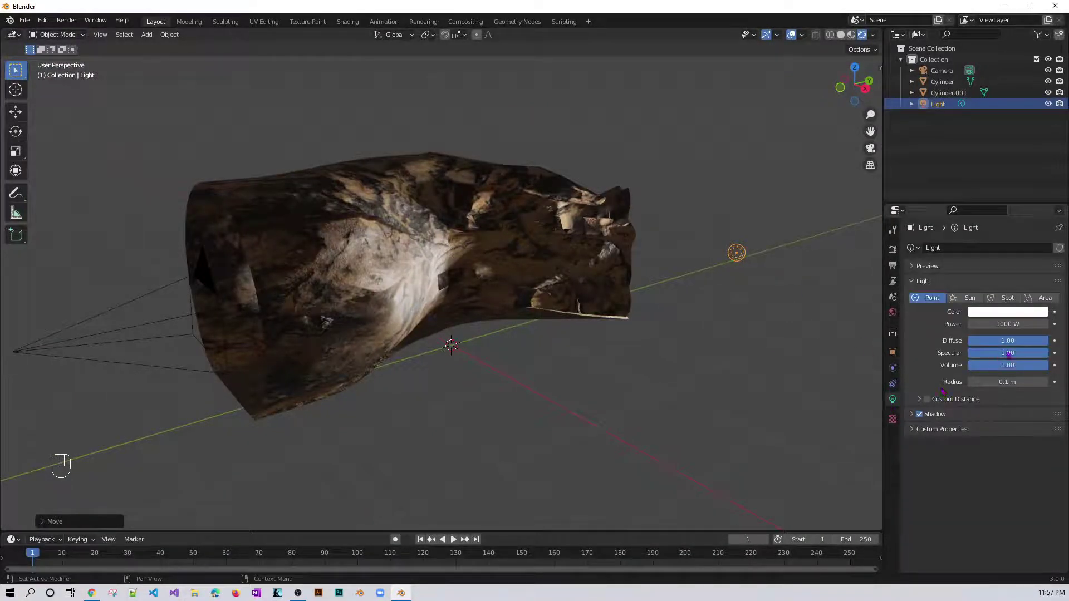
{"action": "left_click", "coordinate": [1009, 324]}
{"action": "type", "text": "200"}
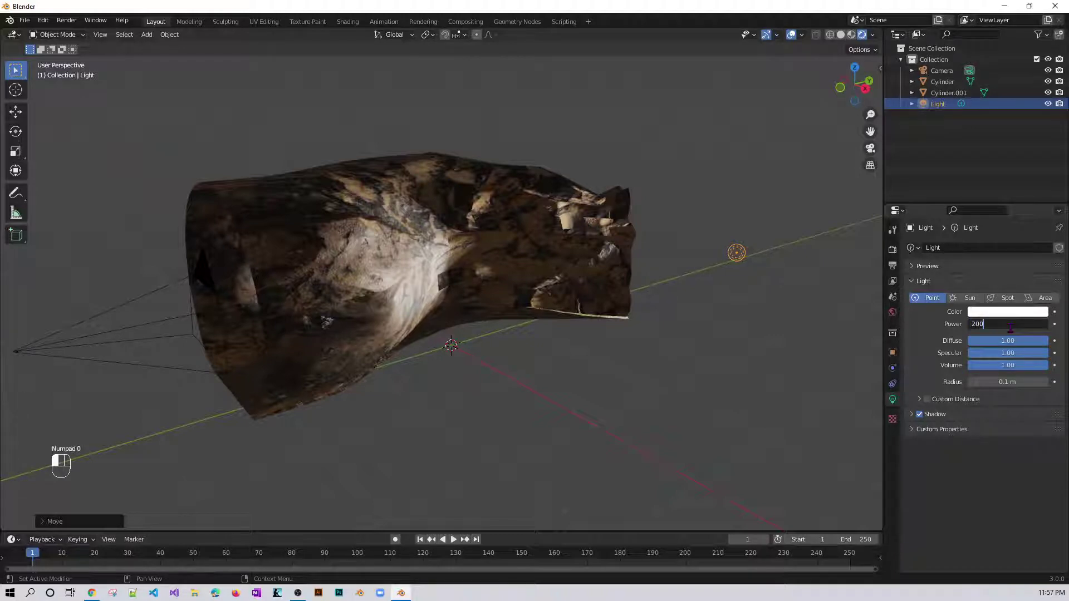
{"action": "key", "text": "Return"}
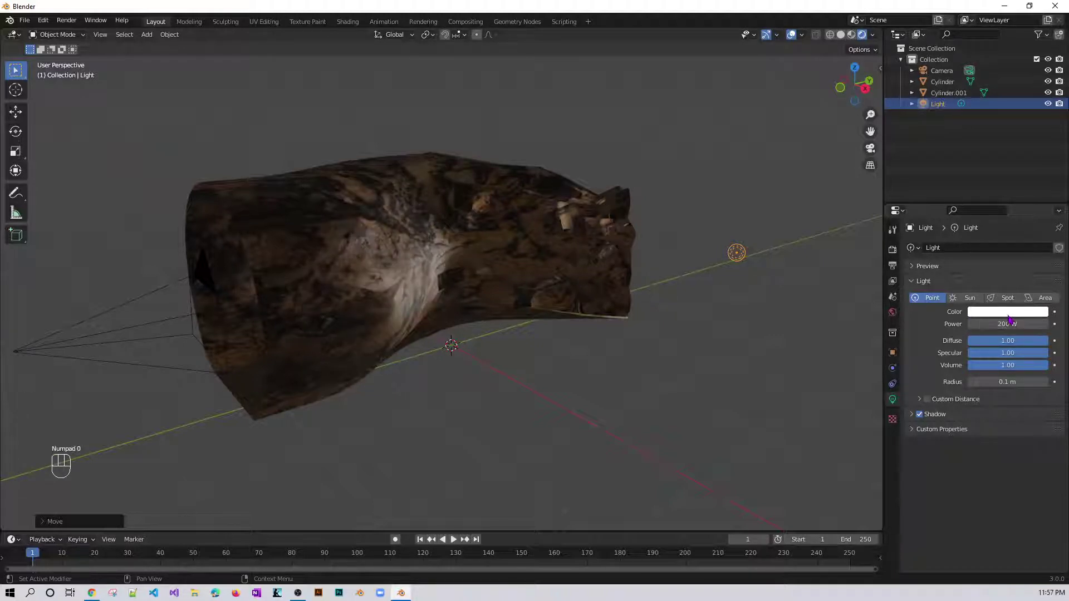
Change the light's color to a light blue, deselect the light, and return to the camera view
{"action": "left_click", "coordinate": [1008, 315]}
{"action": "left_click_drag", "start_coordinate": [995, 207], "coordinate": [999, 185]}
{"action": "left_click", "coordinate": [493, 347]}
{"action": "key", "text": "KP_0"}
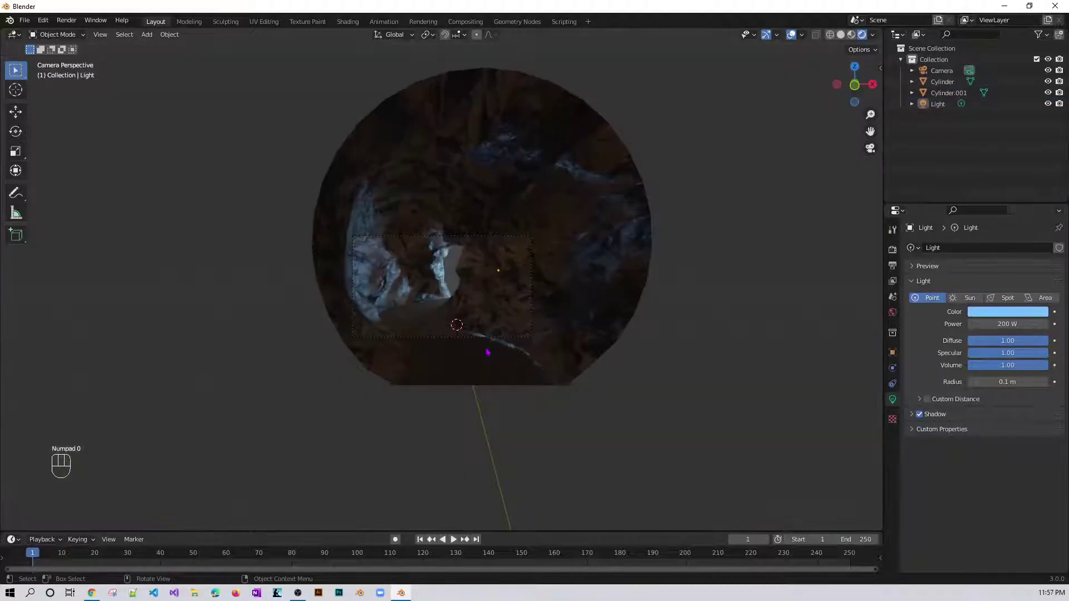
Render the camera view as a still image and examine the cave's lighting, rock walls and floor in the result
{"action": "left_click", "coordinate": [66, 20]}
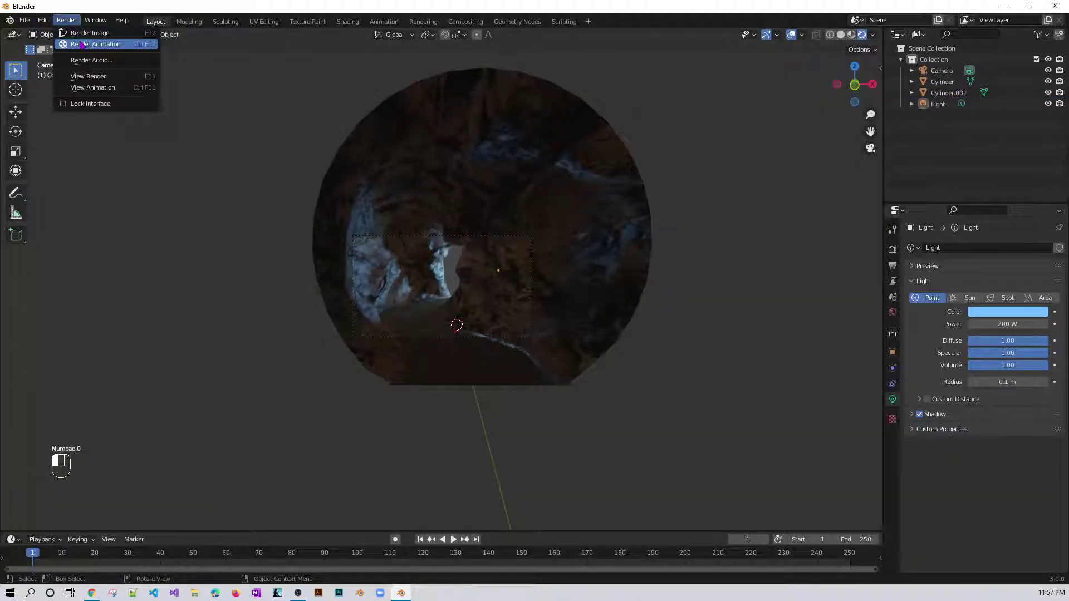
{"action": "left_click", "coordinate": [78, 33]}
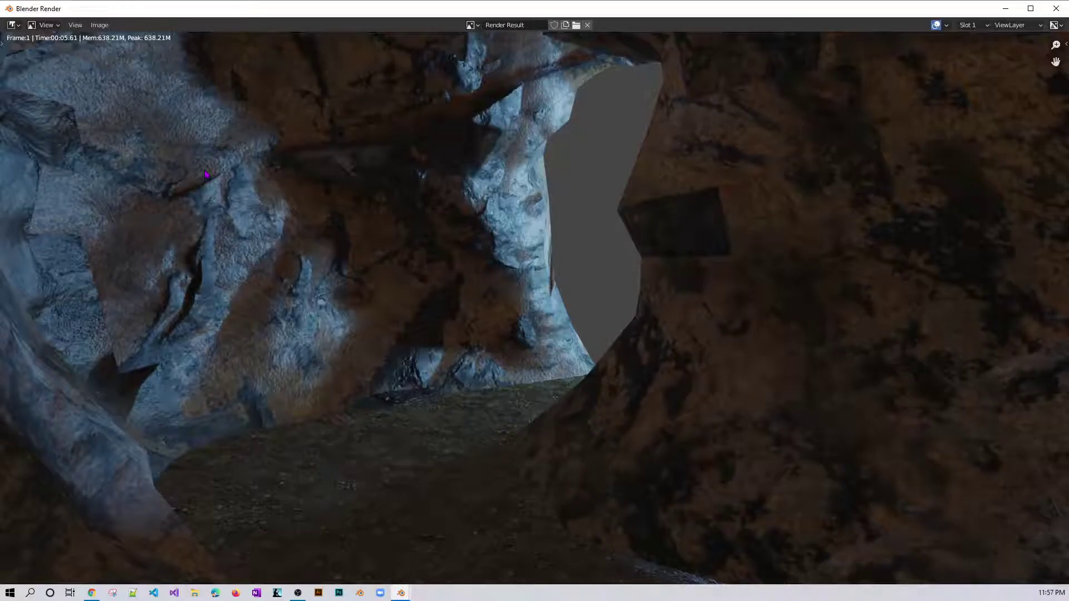
{"action": "scroll", "coordinate": [436, 312], "scroll_direction": "down", "scroll_amount": 1}
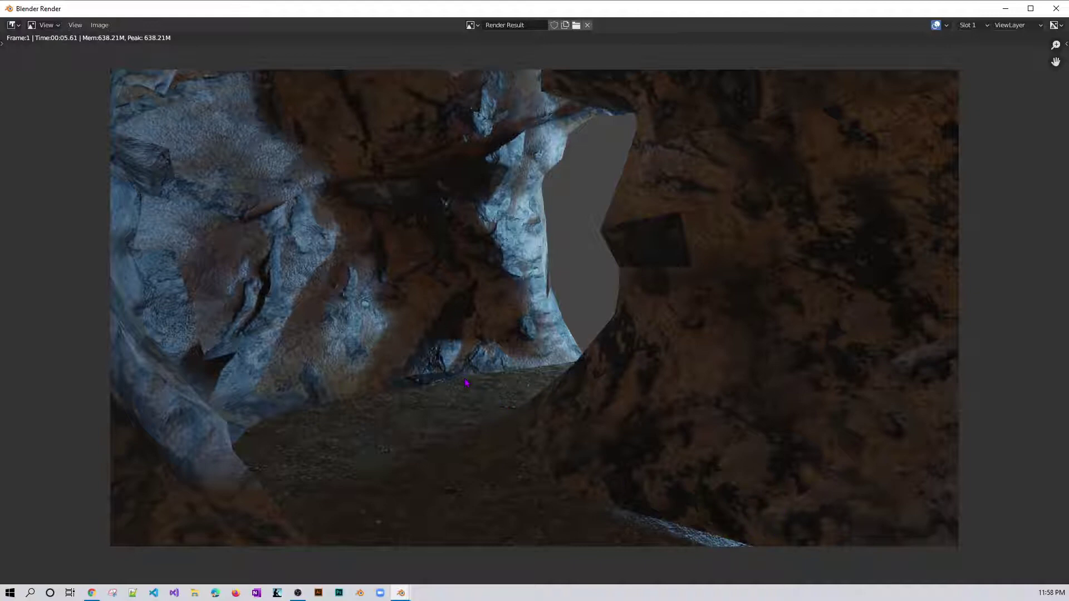
{"action": "scroll", "coordinate": [467, 383], "scroll_direction": "down", "scroll_amount": 1}
{"action": "scroll", "coordinate": [466, 383], "scroll_direction": "up", "scroll_amount": 1}
{"action": "scroll", "coordinate": [466, 383], "scroll_direction": "down", "scroll_amount": 1}
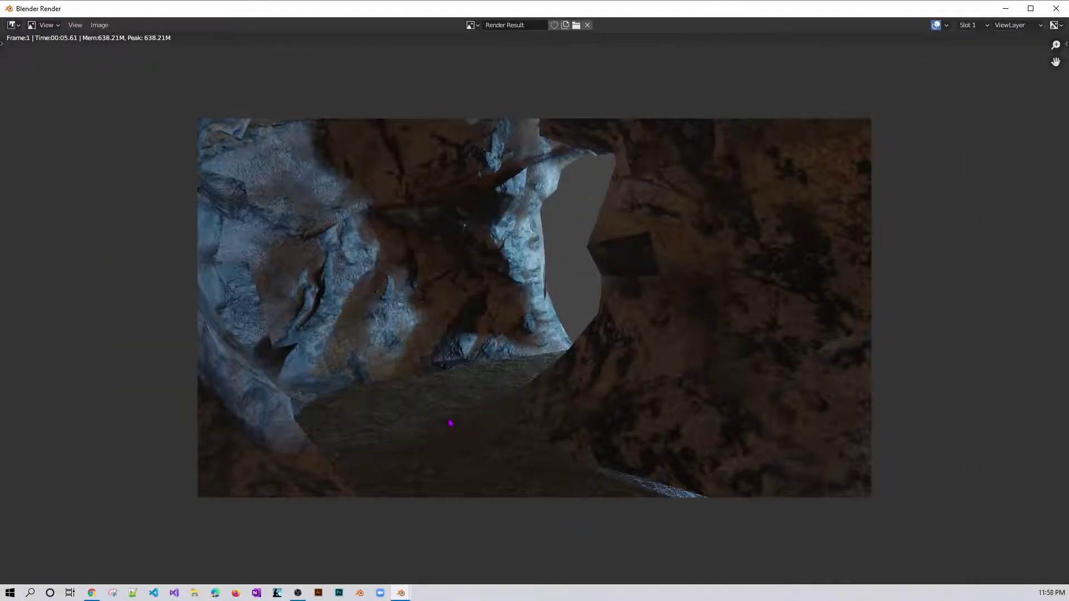
{"action": "scroll", "coordinate": [450, 423], "scroll_direction": "up", "scroll_amount": 1}
{"action": "middle_click_drag", "start_coordinate": [455, 420], "coordinate": [431, 409]}
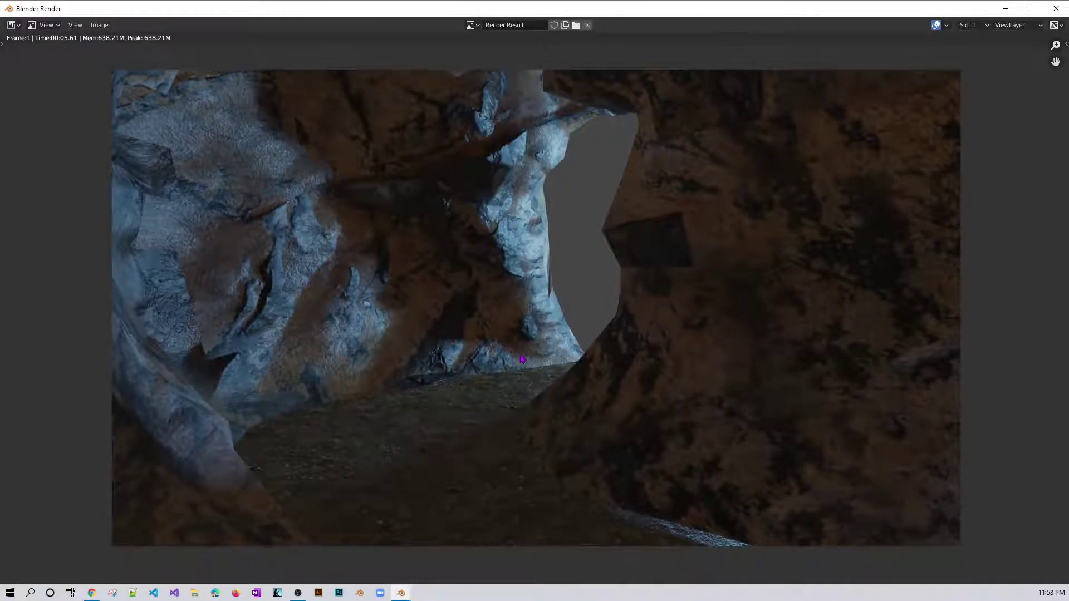
{"action": "scroll", "coordinate": [673, 309], "scroll_direction": "down", "scroll_amount": 1}
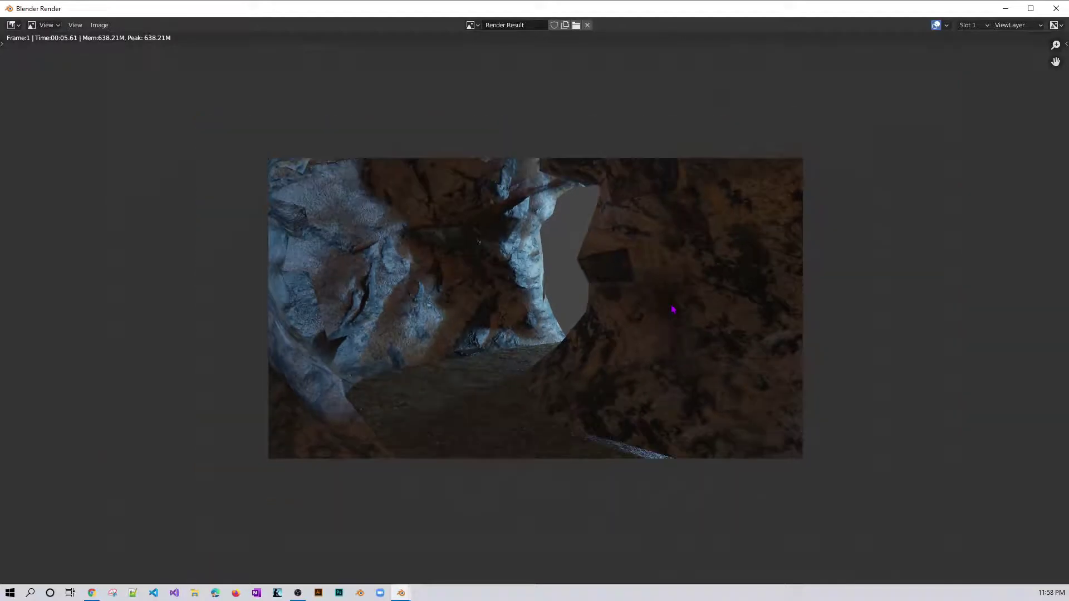
{"action": "scroll", "coordinate": [673, 309], "scroll_direction": "up", "scroll_amount": 1}
{"action": "scroll", "coordinate": [673, 309], "scroll_direction": "up", "scroll_amount": 1}
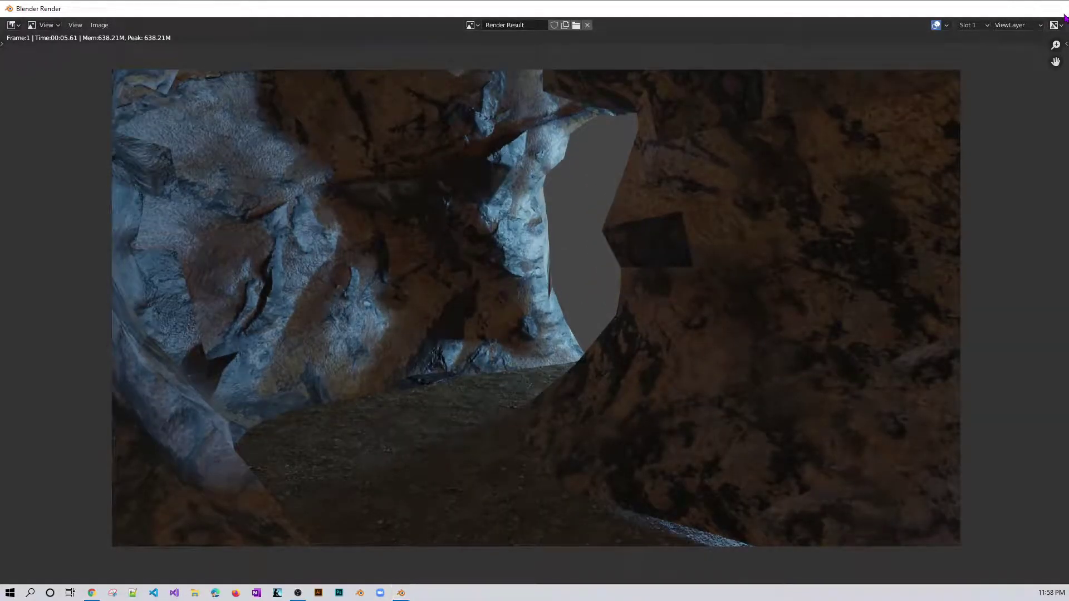
{"action": "left_click", "coordinate": [1056, 8]}
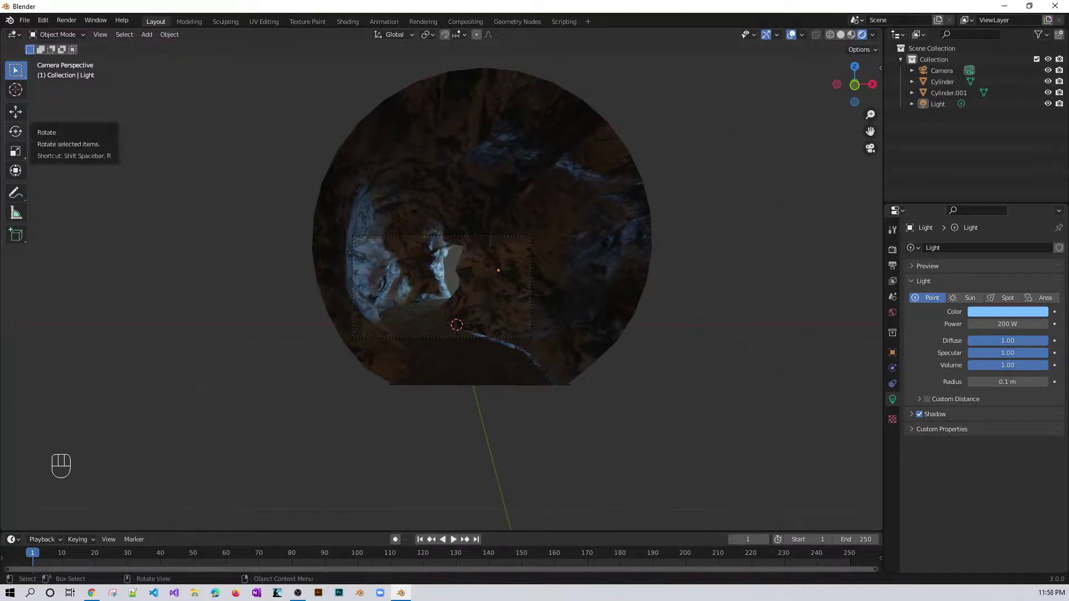